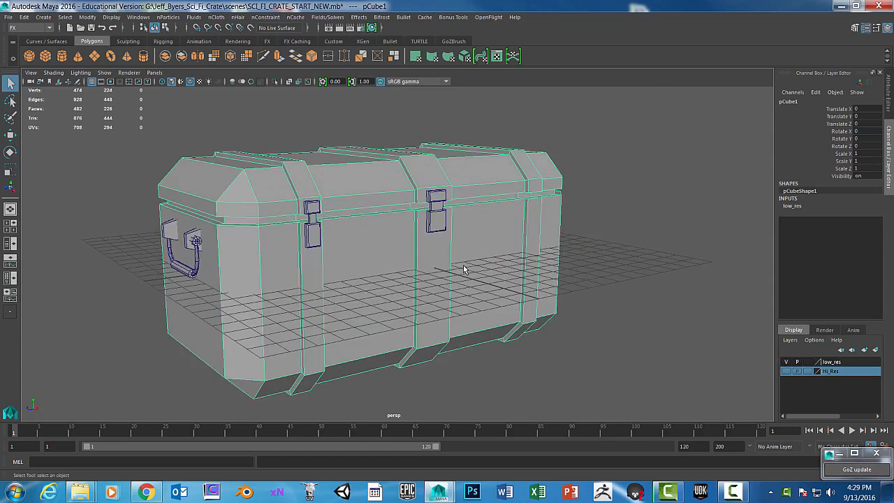
# Step: Open the UV Editor for the selected crate body and move its window aside from the model
pyautogui.keyDown('alt'); pyautogui.moveTo(470, 265); pyautogui.dragTo(489, 241); pyautogui.keyUp('alt')
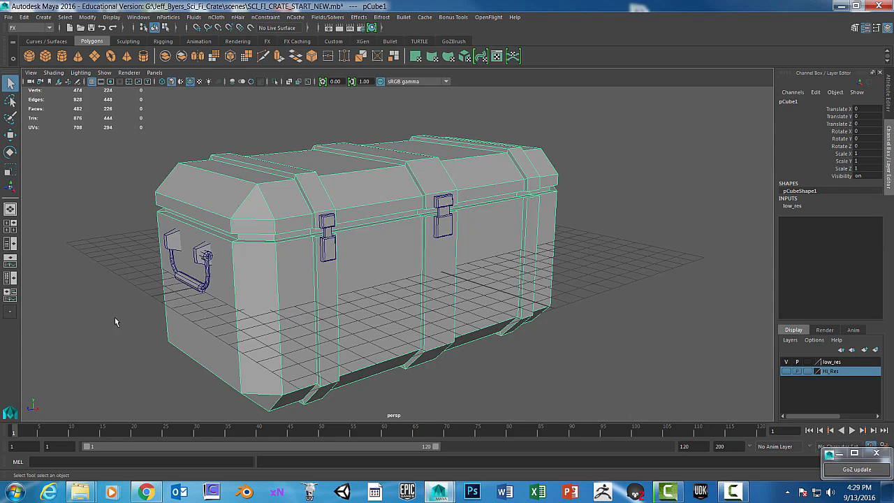
pyautogui.keyDown('alt'); pyautogui.moveTo(625, 248); pyautogui.dragTo(595, 236); pyautogui.keyUp('alt')
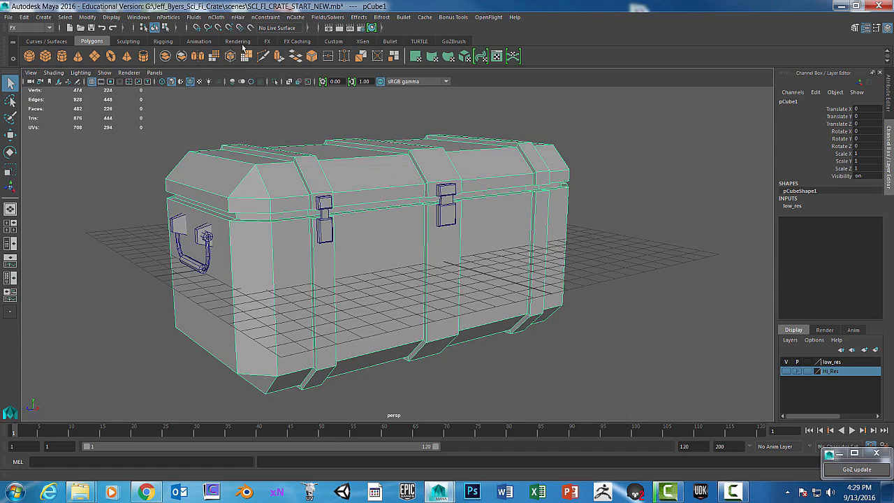
pyautogui.click(138, 18)
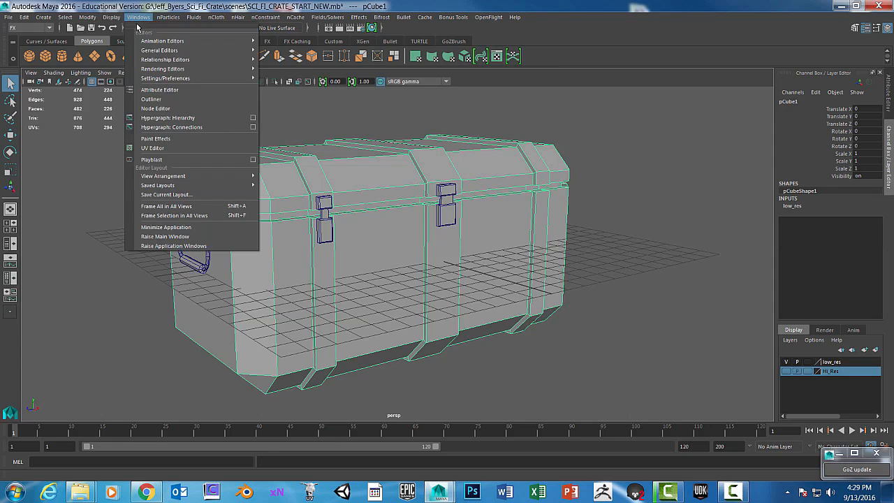
pyautogui.moveTo(158, 61)
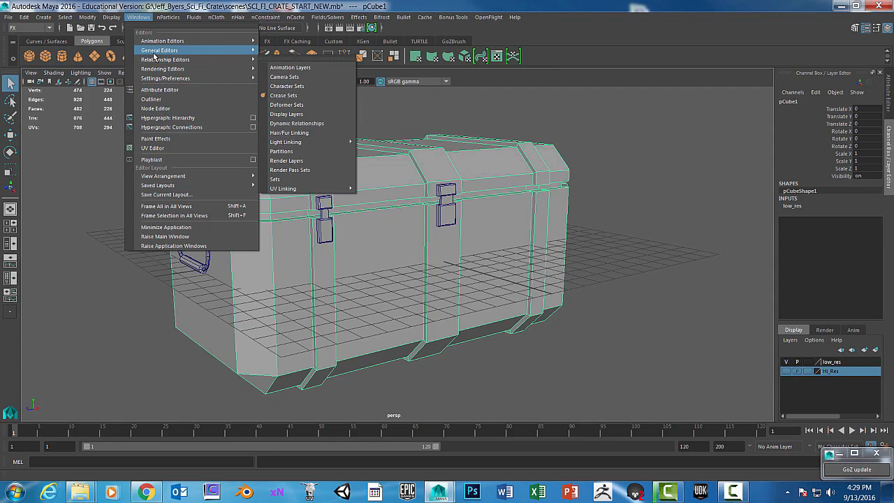
pyautogui.click(155, 148)
pyautogui.scroll(-5, 720, 161)
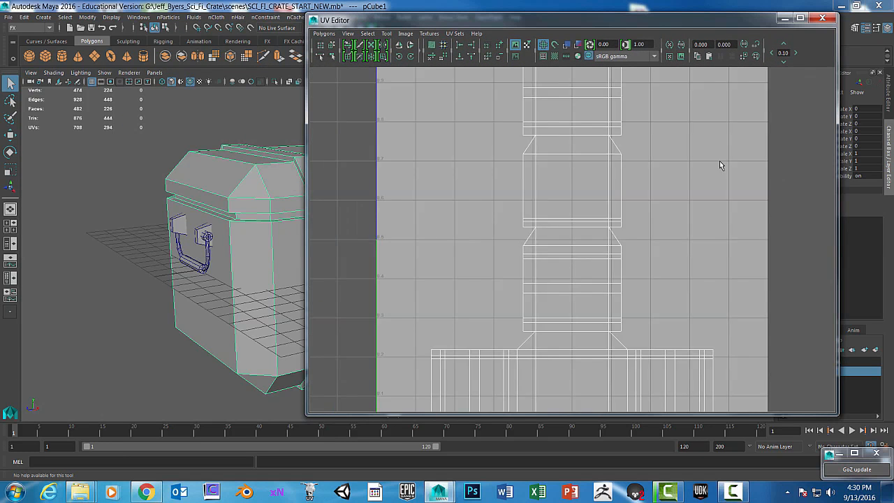
pyautogui.moveTo(599, 24)
pyautogui.mouseDown()
pyautogui.moveTo(569, 37)
pyautogui.moveTo(537, 31)
pyautogui.moveTo(624, 44)
pyautogui.moveTo(607, 37)
pyautogui.mouseUp()
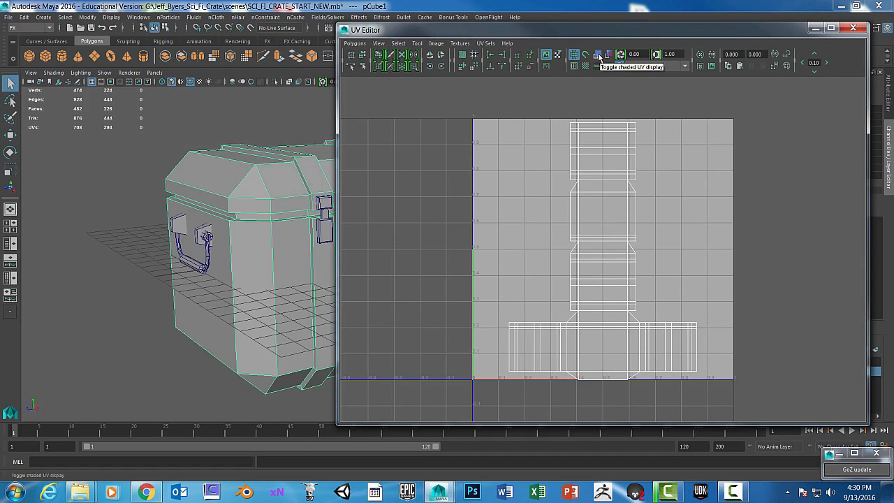
# Step: Toggle the shaded UV display in the UV Editor several times and leave it turned on
pyautogui.click(598, 55)
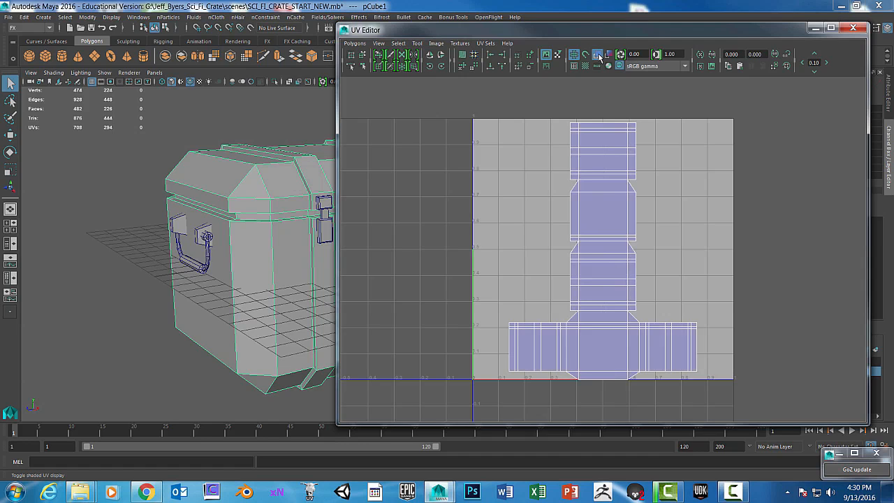
pyautogui.click(597, 55)
pyautogui.click(598, 55)
pyautogui.click(597, 55)
pyautogui.click(597, 55)
pyautogui.click(597, 55)
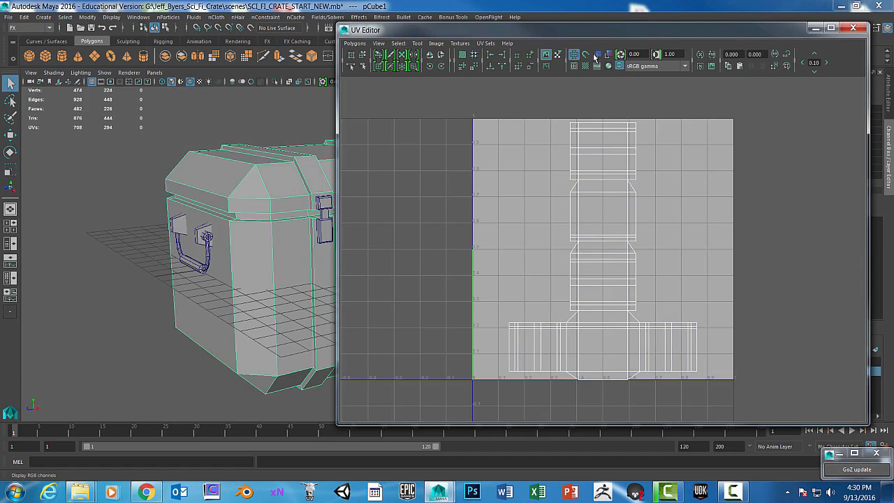
pyautogui.click(598, 55)
pyautogui.click(597, 55)
pyautogui.click(597, 56)
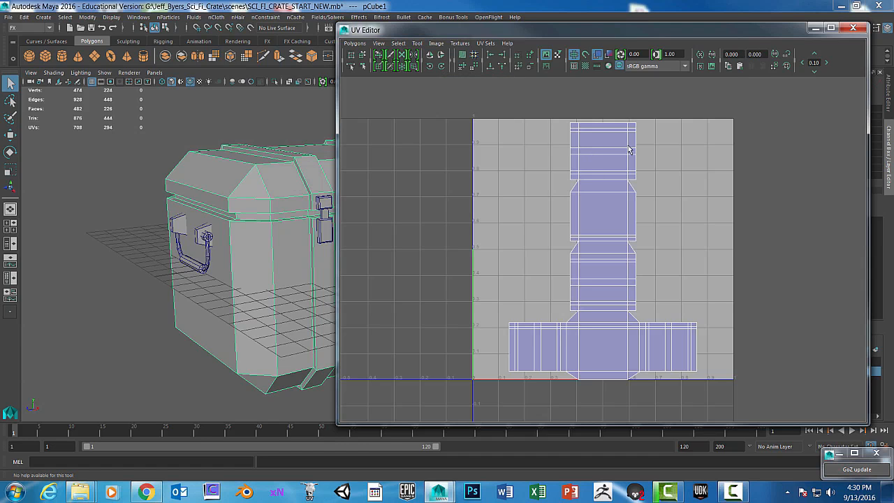
# Step: Select the UVs of the uppermost section of the layout and try rotating them clockwise and back in 45-degree steps
pyautogui.moveTo(615, 128); pyautogui.dragTo(660, 130, button='right')
pyautogui.moveTo(562, 112); pyautogui.dragTo(664, 190)
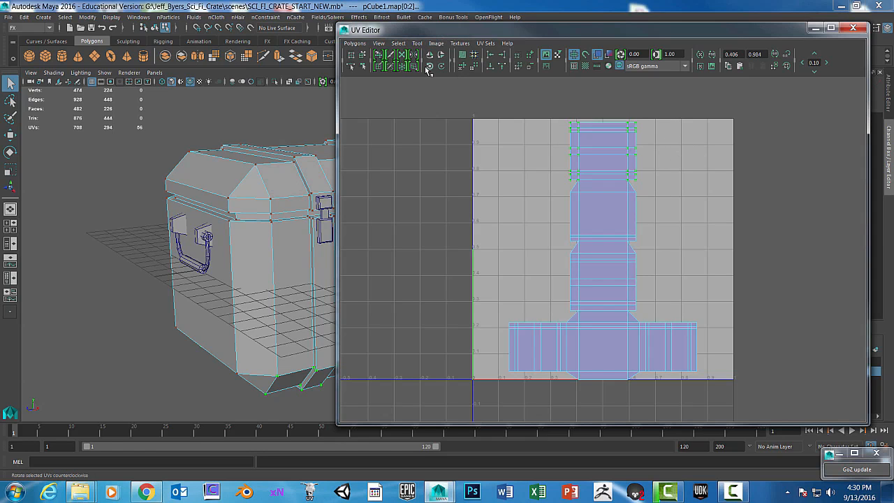
pyautogui.click(440, 67)
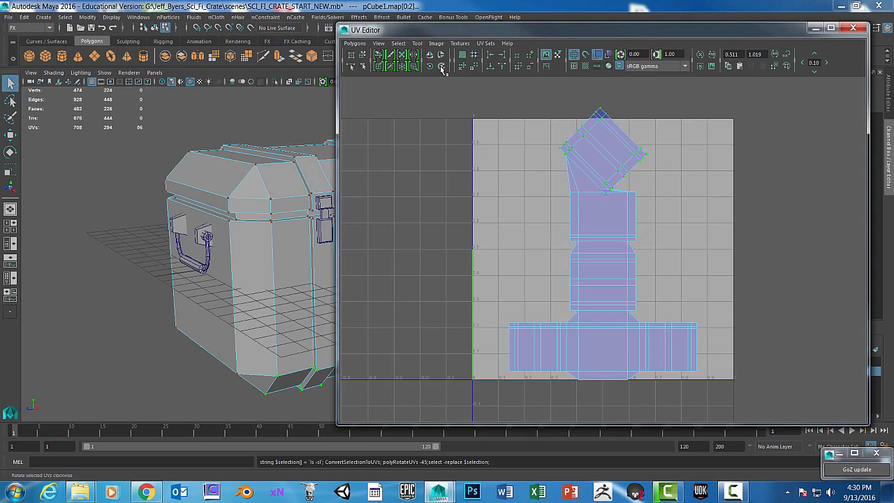
pyautogui.click(441, 66)
pyautogui.click(430, 66)
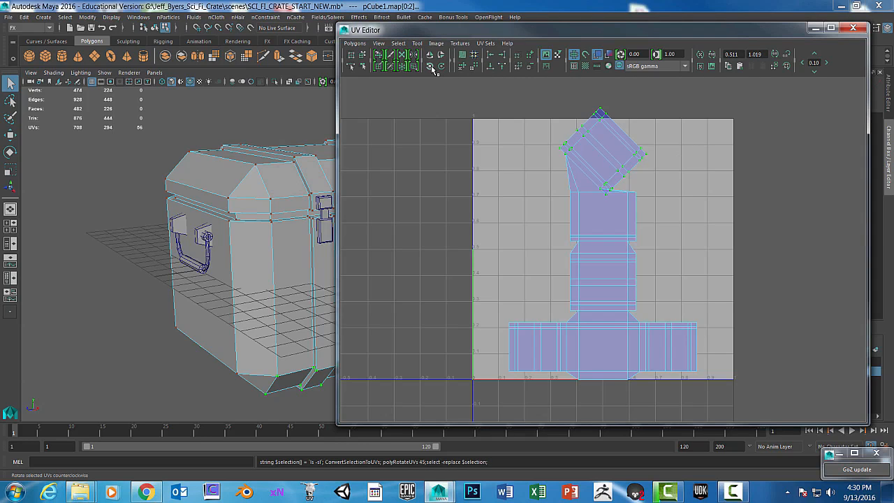
pyautogui.click(431, 67)
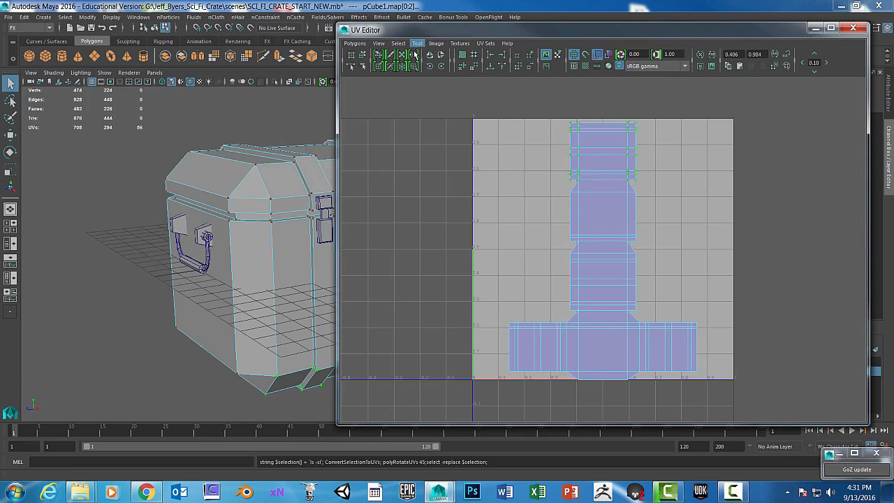
# Step: Try rotating the selected UVs 90 degrees clockwise and moving them over the section below, undo both changes, and clear the UV selection
pyautogui.click(439, 67)
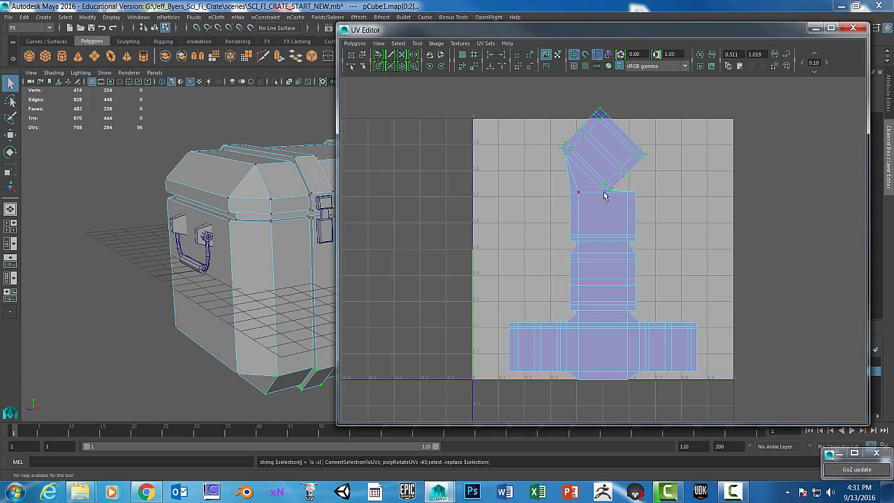
pyautogui.click(440, 66)
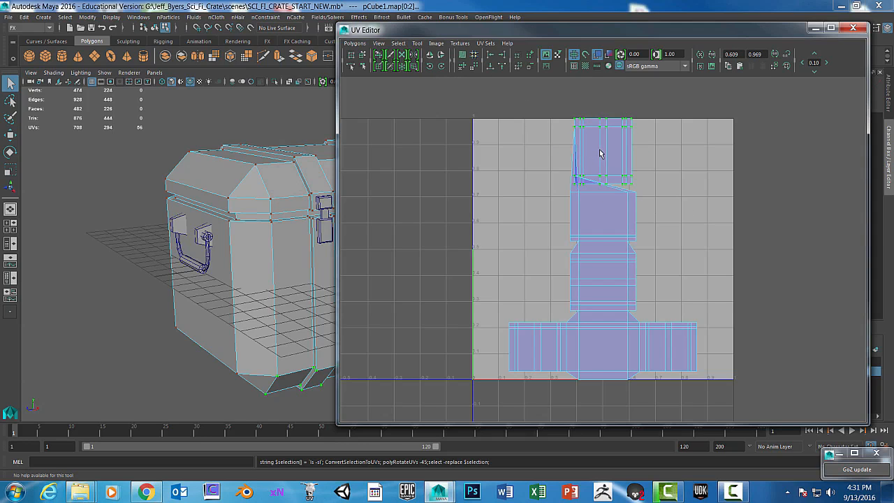
pyautogui.press('w')
pyautogui.moveTo(602, 151); pyautogui.dragTo(598, 207)
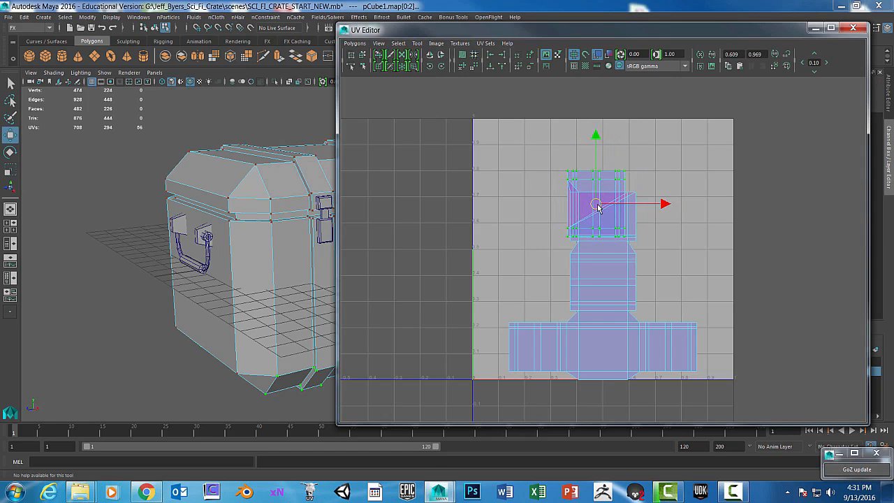
pyautogui.hotkey('ctrl', 'z')
pyautogui.hotkey('ctrl', 'z')
pyautogui.hotkey('ctrl', 'z')
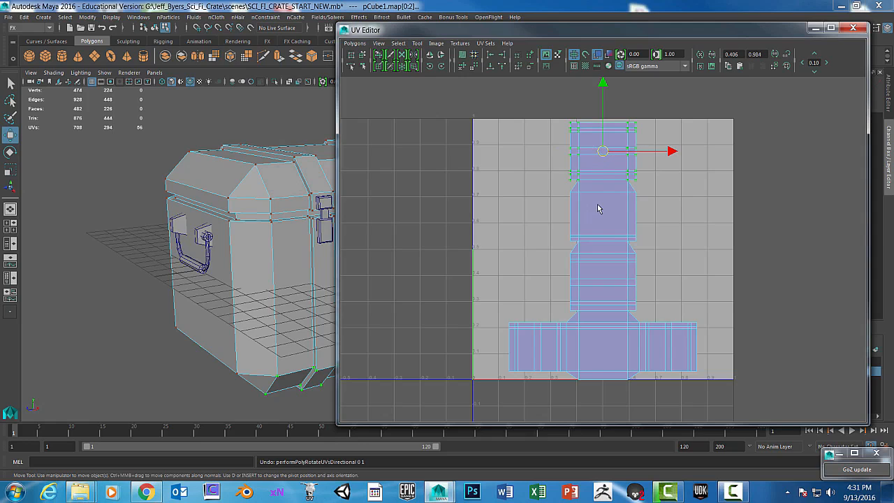
pyautogui.click(643, 127)
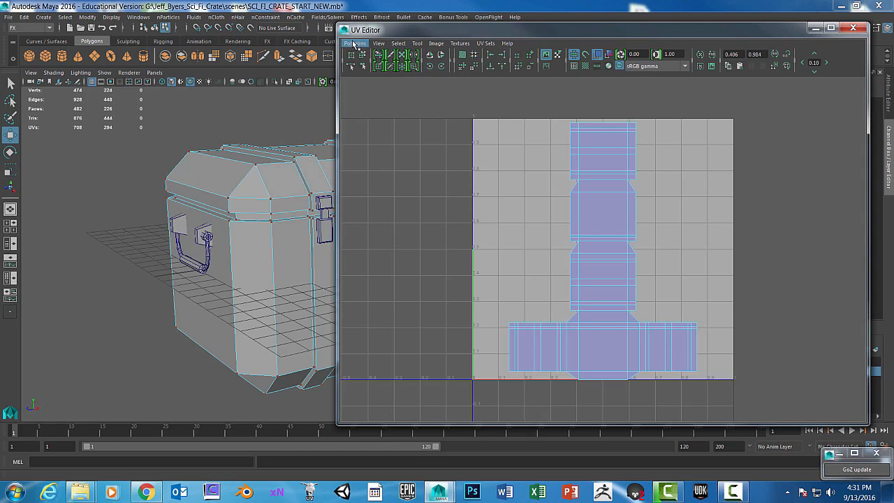
pyautogui.click(354, 44)
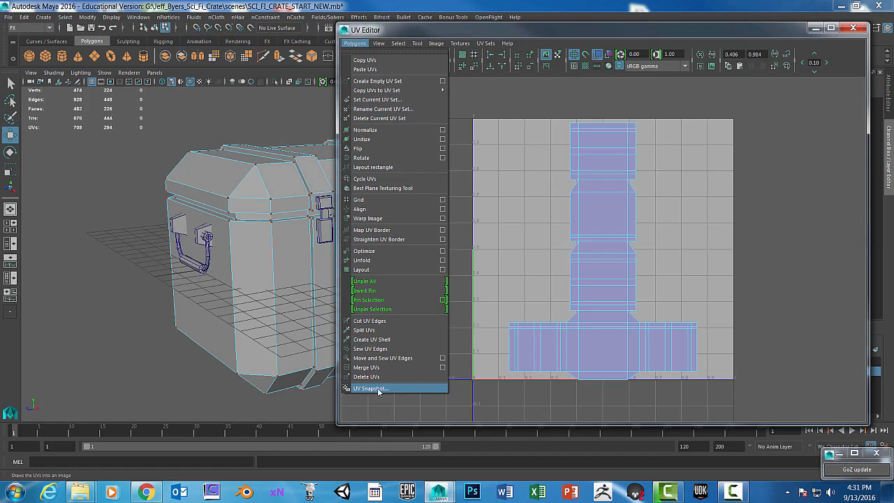
pyautogui.click(750, 197)
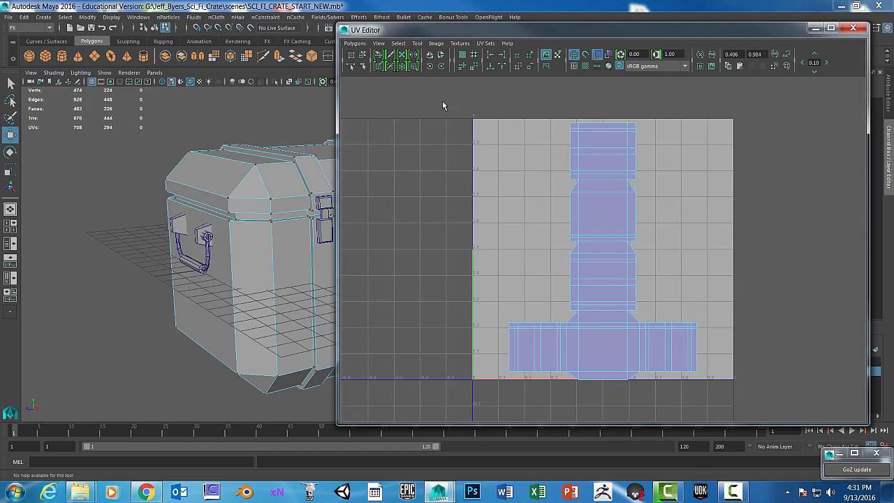
# Step: Reposition and narrow the UV Editor window so the whole crate and its UV layout fit side by side
pyautogui.moveTo(495, 30); pyautogui.dragTo(507, 29)
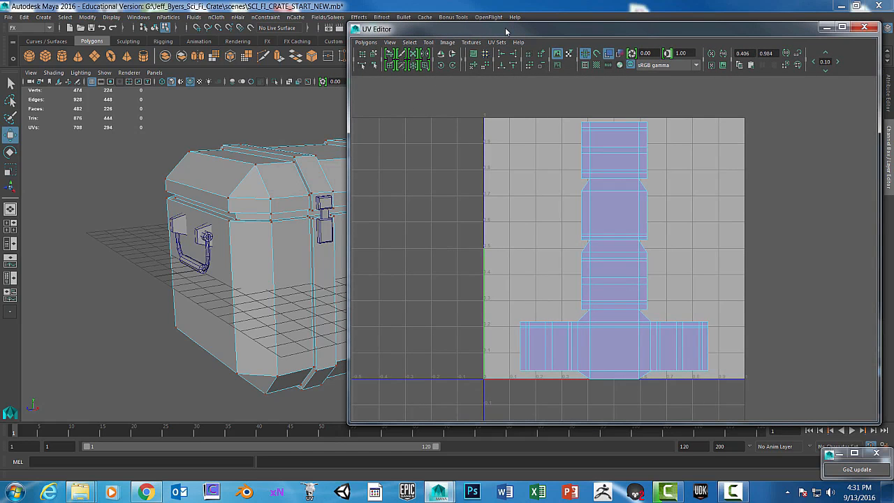
pyautogui.moveTo(506, 31); pyautogui.dragTo(519, 26)
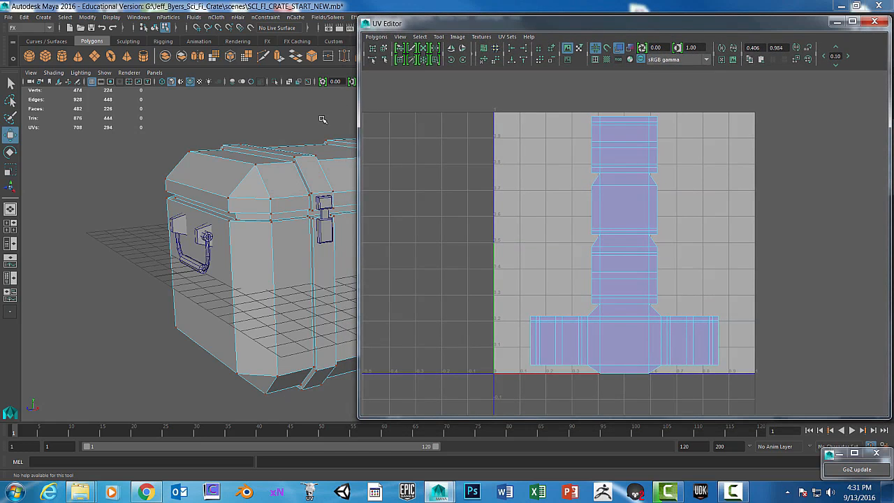
pyautogui.keyDown('alt'); pyautogui.moveTo(287, 132); pyautogui.dragTo(154, 136, button='middle'); pyautogui.keyUp('alt')
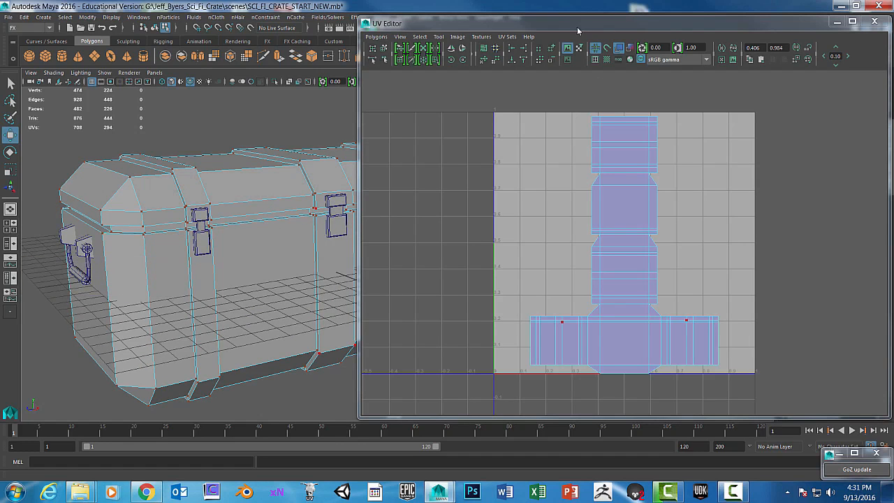
pyautogui.moveTo(579, 26)
pyautogui.mouseDown()
pyautogui.moveTo(585, 30)
pyautogui.moveTo(570, 29)
pyautogui.mouseUp()
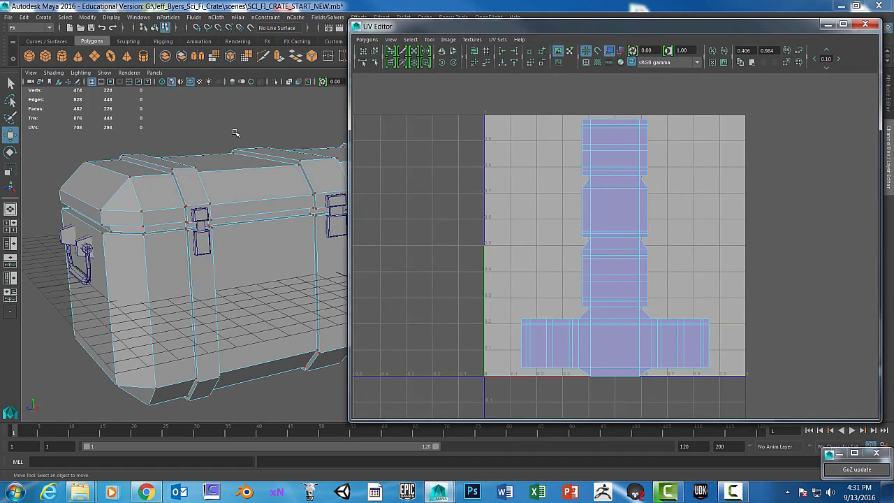
pyautogui.scroll(-2, 244, 142)
pyautogui.keyDown('alt'); pyautogui.moveTo(285, 146); pyautogui.dragTo(203, 128, button='middle'); pyautogui.keyUp('alt')
pyautogui.keyDown('alt'); pyautogui.moveTo(203, 129); pyautogui.dragTo(192, 151); pyautogui.keyUp('alt')
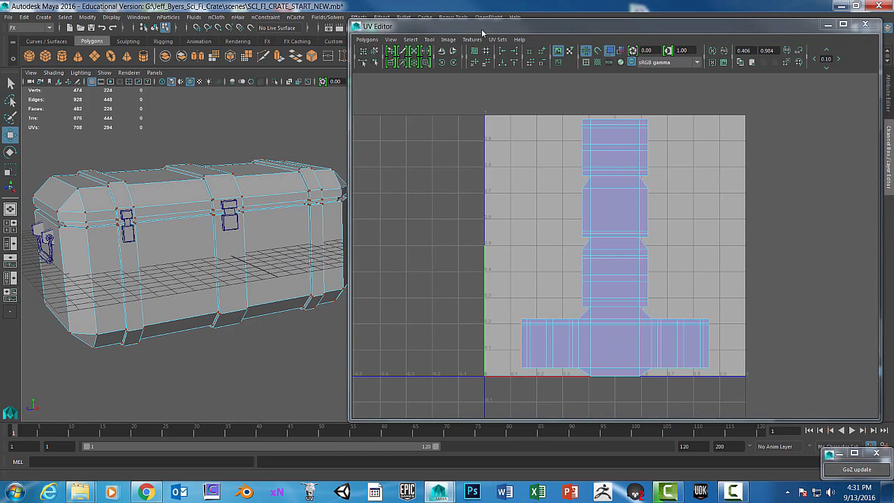
pyautogui.moveTo(347, 144); pyautogui.dragTo(479, 192)
pyautogui.scroll(-3, 643, 220)
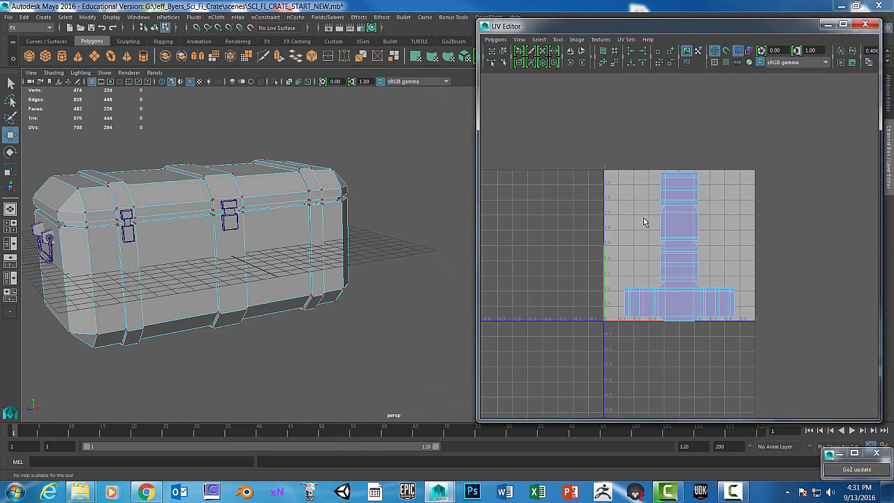
pyautogui.scroll(5, 644, 217)
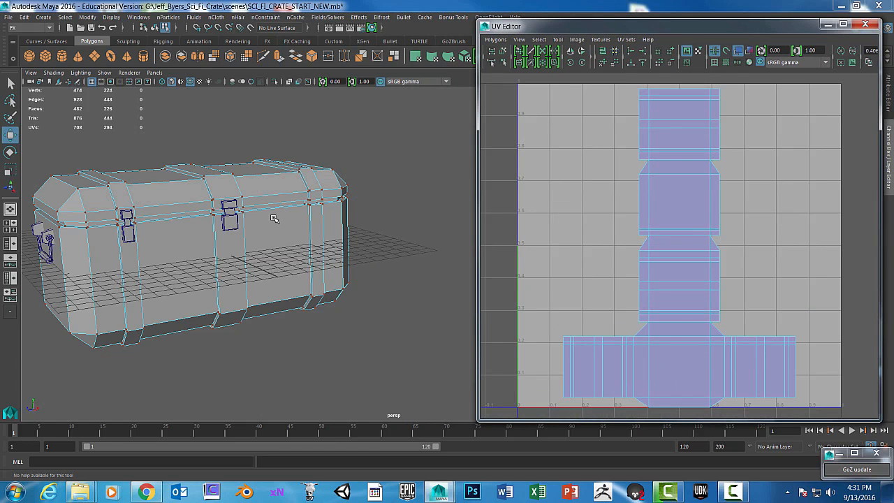
pyautogui.keyDown('alt'); pyautogui.moveTo(274, 218); pyautogui.dragTo(327, 217, button='middle'); pyautogui.keyUp('alt')
pyautogui.keyDown('alt'); pyautogui.moveTo(327, 218); pyautogui.dragTo(367, 248); pyautogui.keyUp('alt')
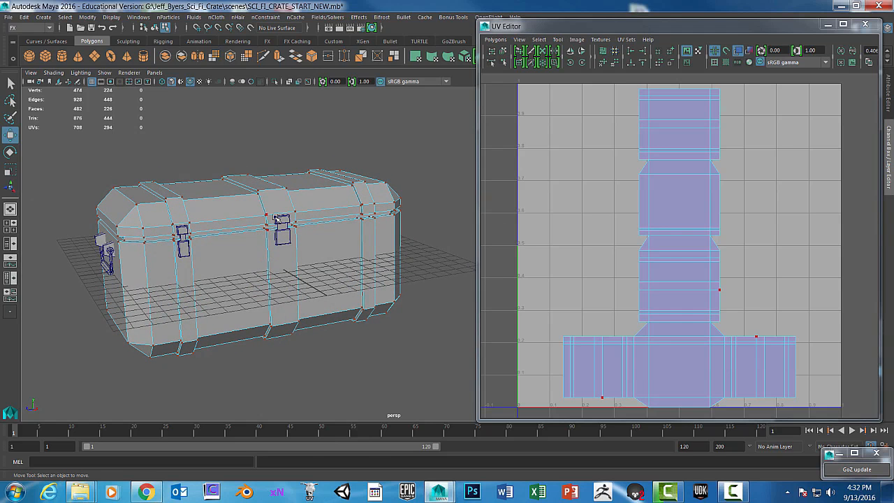
# Step: Return the crate body to object mode and open the options for Automatic UV mapping
pyautogui.moveTo(324, 196); pyautogui.dragTo(317, 252, button='right')
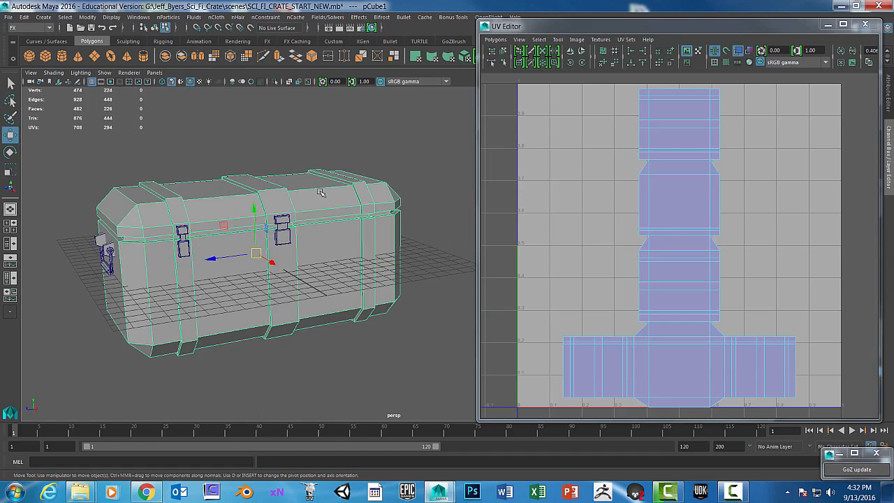
pyautogui.press('space')
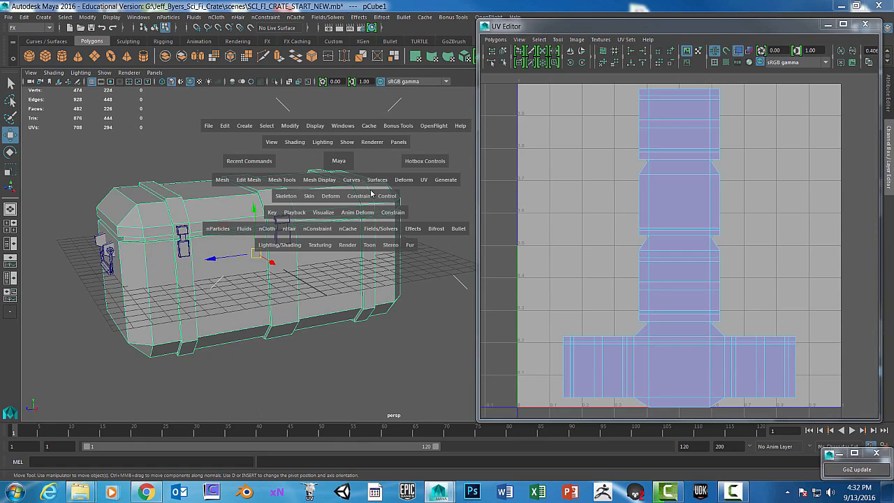
pyautogui.click(423, 181)
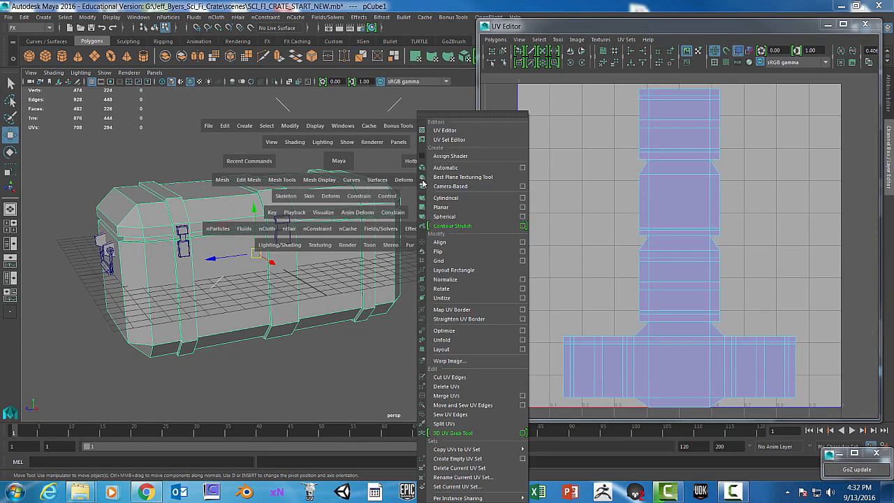
pyautogui.click(522, 167)
pyautogui.moveTo(244, 137); pyautogui.dragTo(489, 67)
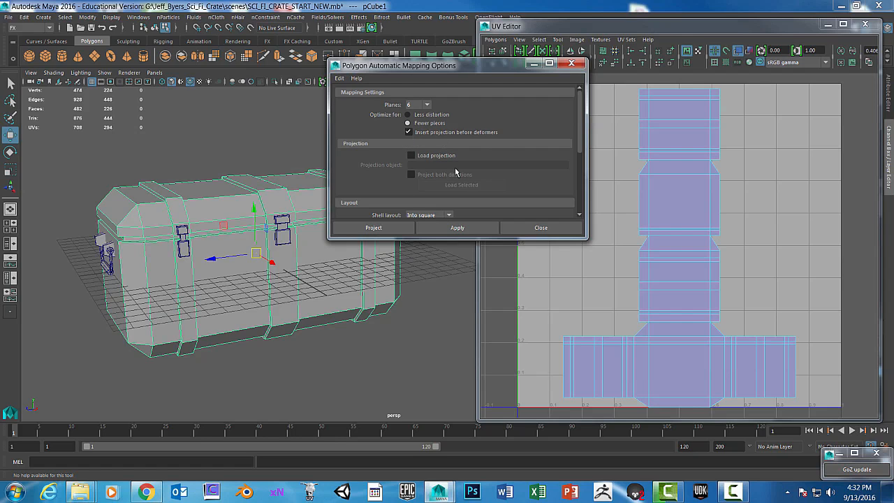
# Step: Choose the 512 Map spacing preset for the shells in the automatic mapping options
pyautogui.moveTo(580, 139); pyautogui.dragTo(586, 208)
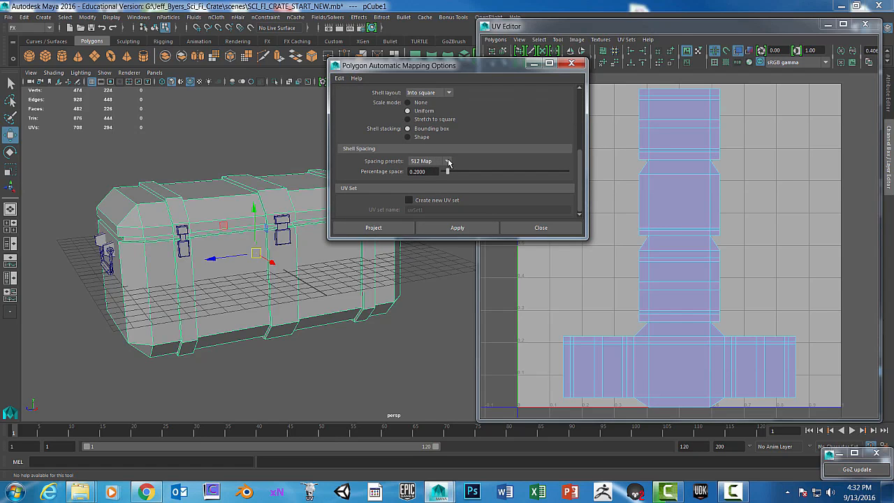
pyautogui.click(448, 161)
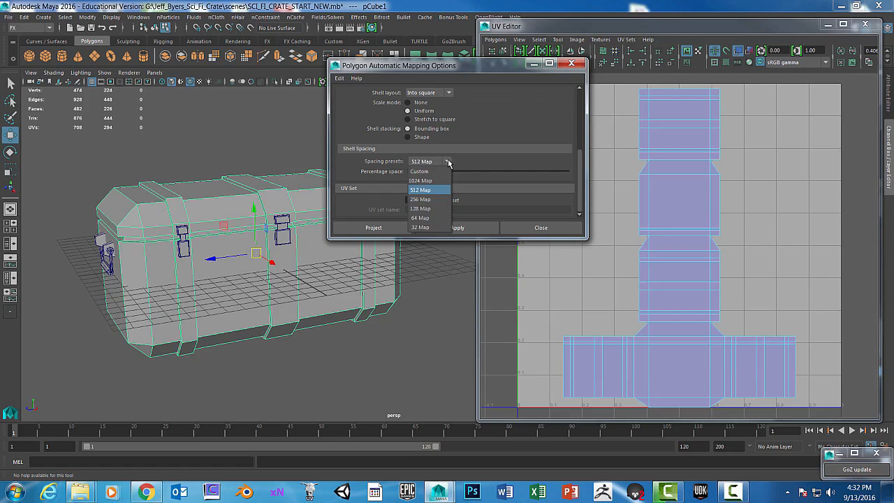
pyautogui.click(425, 190)
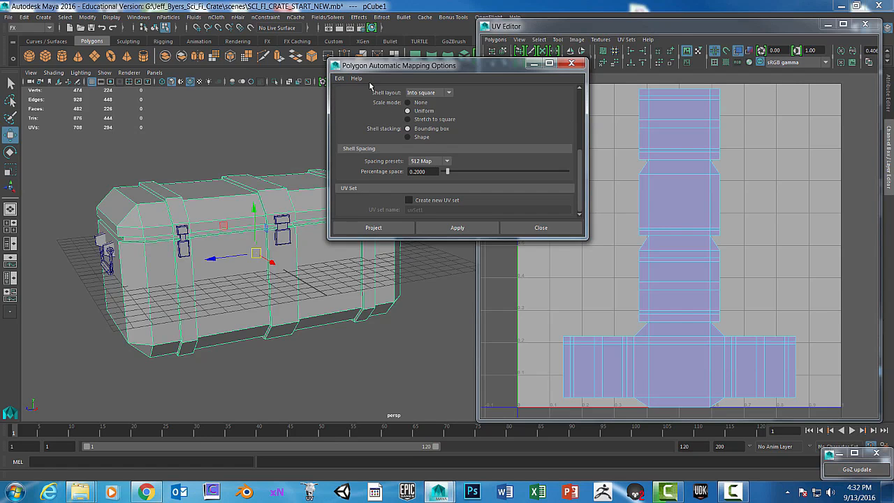
# Step: Project the automatic UV mapping onto the crate body using the current options
pyautogui.scroll(5, 564, 158)
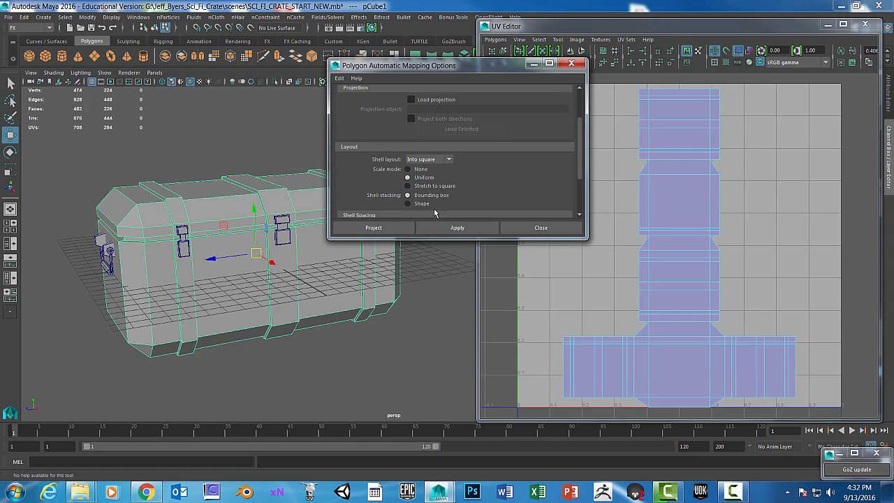
pyautogui.click(407, 228)
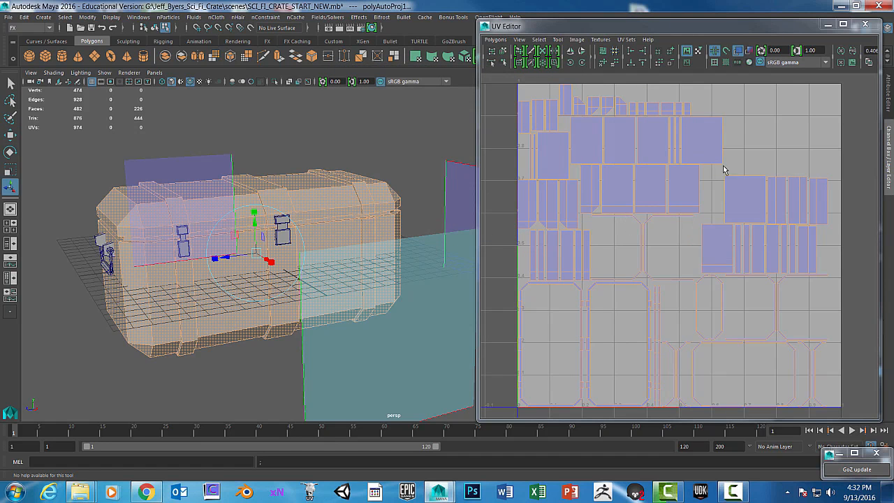
pyautogui.scroll(-2, 713, 175)
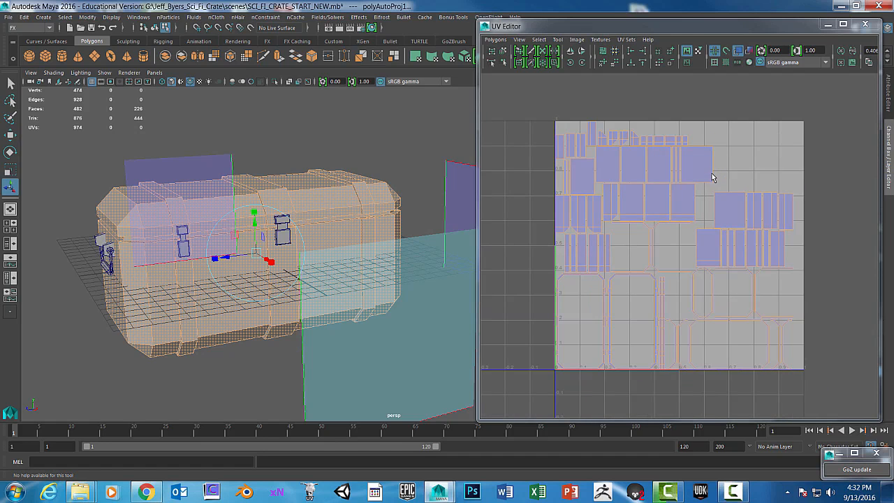
pyautogui.scroll(-2, 761, 159)
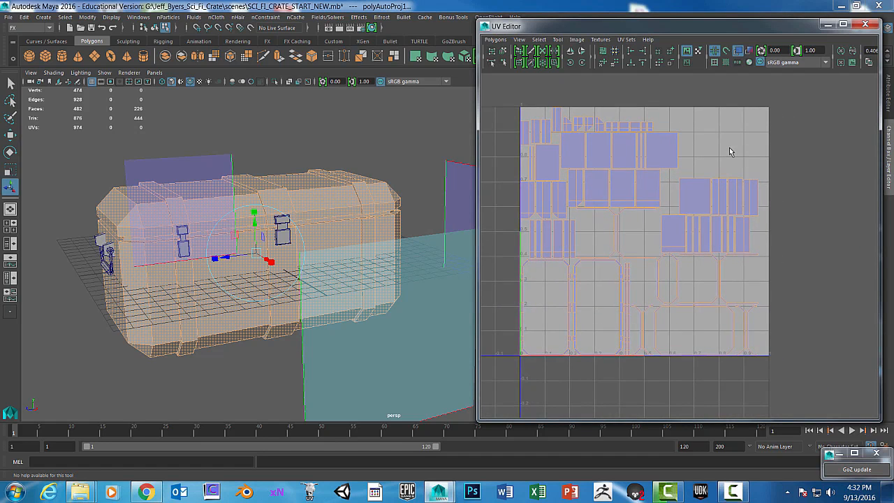
pyautogui.keyDown('alt'); pyautogui.moveTo(733, 162); pyautogui.dragTo(720, 146, button='middle'); pyautogui.keyUp('alt')
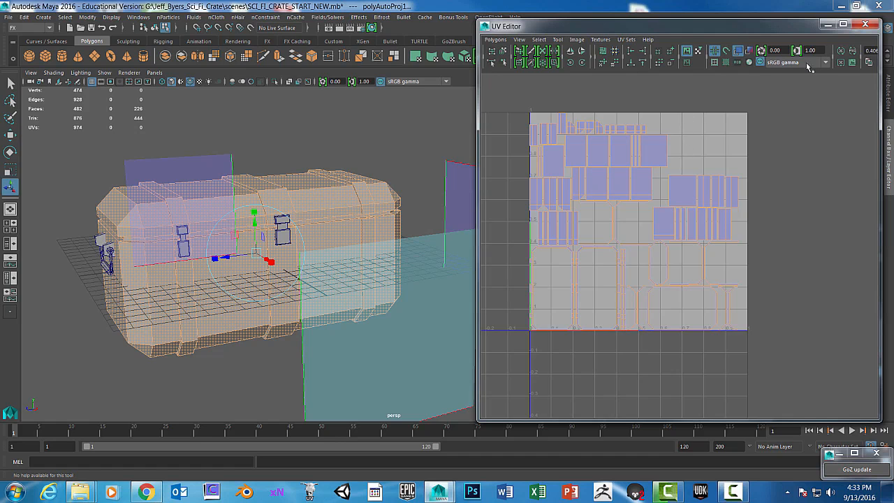
# Step: Show the checker pattern on the crate, examine how evenly its squares cover every side, and hide the pattern again
pyautogui.click(726, 63)
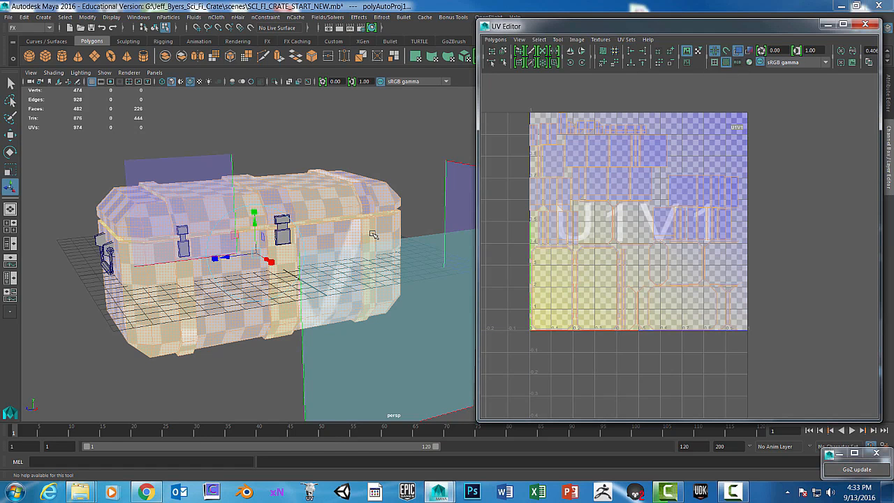
pyautogui.keyDown('alt'); pyautogui.moveTo(242, 348); pyautogui.dragTo(315, 293); pyautogui.keyUp('alt')
pyautogui.keyDown('alt'); pyautogui.moveTo(451, 286); pyautogui.dragTo(294, 288, button='middle'); pyautogui.keyUp('alt')
pyautogui.keyDown('alt'); pyautogui.moveTo(436, 289); pyautogui.dragTo(306, 293); pyautogui.keyUp('alt')
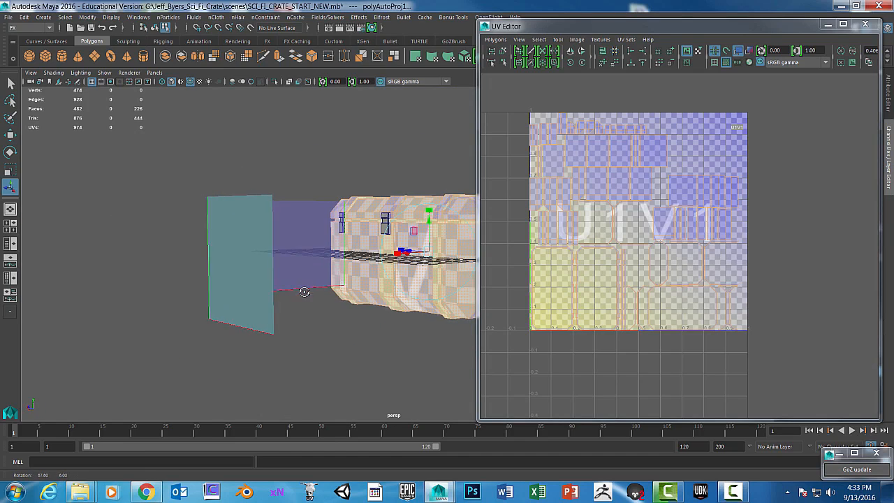
pyautogui.keyDown('alt'); pyautogui.moveTo(372, 278); pyautogui.dragTo(221, 289, button='middle'); pyautogui.keyUp('alt')
pyautogui.keyDown('alt'); pyautogui.moveTo(412, 244); pyautogui.dragTo(315, 276); pyautogui.keyUp('alt')
pyautogui.keyDown('alt'); pyautogui.moveTo(419, 273); pyautogui.dragTo(353, 286, button='middle'); pyautogui.keyUp('alt')
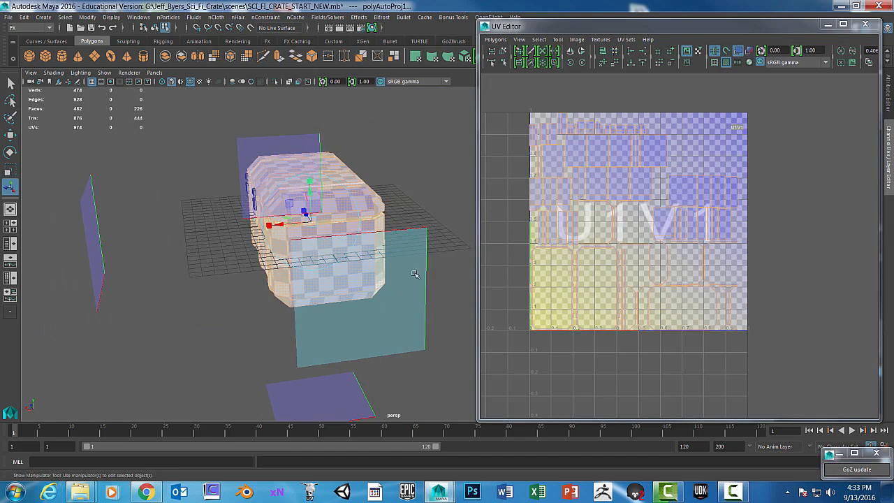
pyautogui.keyDown('alt'); pyautogui.moveTo(415, 273); pyautogui.dragTo(349, 268); pyautogui.keyUp('alt')
pyautogui.keyDown('alt'); pyautogui.moveTo(399, 224); pyautogui.dragTo(318, 259, button='middle'); pyautogui.keyUp('alt')
pyautogui.keyDown('alt'); pyautogui.moveTo(440, 264); pyautogui.dragTo(467, 266); pyautogui.keyUp('alt')
pyautogui.keyDown('alt'); pyautogui.moveTo(447, 241); pyautogui.dragTo(395, 263, button='middle'); pyautogui.keyUp('alt')
pyautogui.keyDown('alt'); pyautogui.moveTo(395, 264); pyautogui.dragTo(471, 267); pyautogui.keyUp('alt')
pyautogui.keyDown('alt'); pyautogui.moveTo(285, 285); pyautogui.dragTo(314, 273); pyautogui.keyUp('alt')
pyautogui.keyDown('alt'); pyautogui.moveTo(246, 330); pyautogui.dragTo(353, 234, button='middle'); pyautogui.keyUp('alt')
pyautogui.keyDown('alt'); pyautogui.moveTo(291, 282); pyautogui.dragTo(306, 260); pyautogui.keyUp('alt')
pyautogui.keyDown('alt'); pyautogui.moveTo(307, 271); pyautogui.dragTo(269, 287, button='middle'); pyautogui.keyUp('alt')
pyautogui.keyDown('alt'); pyautogui.moveTo(325, 277); pyautogui.dragTo(266, 295); pyautogui.keyUp('alt')
pyautogui.keyDown('alt'); pyautogui.moveTo(293, 278); pyautogui.dragTo(313, 286, button='middle'); pyautogui.keyUp('alt')
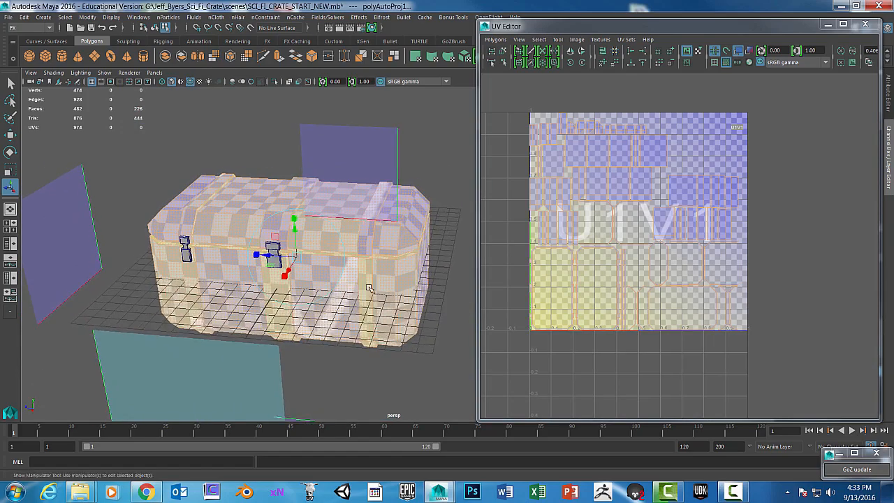
pyautogui.keyDown('alt'); pyautogui.moveTo(313, 287); pyautogui.dragTo(305, 286); pyautogui.keyUp('alt')
pyautogui.keyDown('alt'); pyautogui.moveTo(282, 204); pyautogui.dragTo(317, 208); pyautogui.keyUp('alt')
pyautogui.keyDown('alt'); pyautogui.moveTo(316, 208); pyautogui.dragTo(314, 197, button='middle'); pyautogui.keyUp('alt')
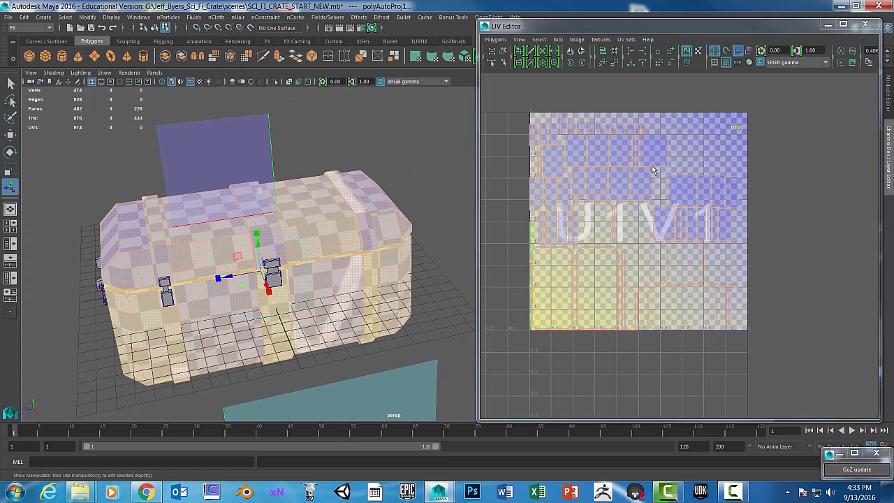
pyautogui.click(727, 63)
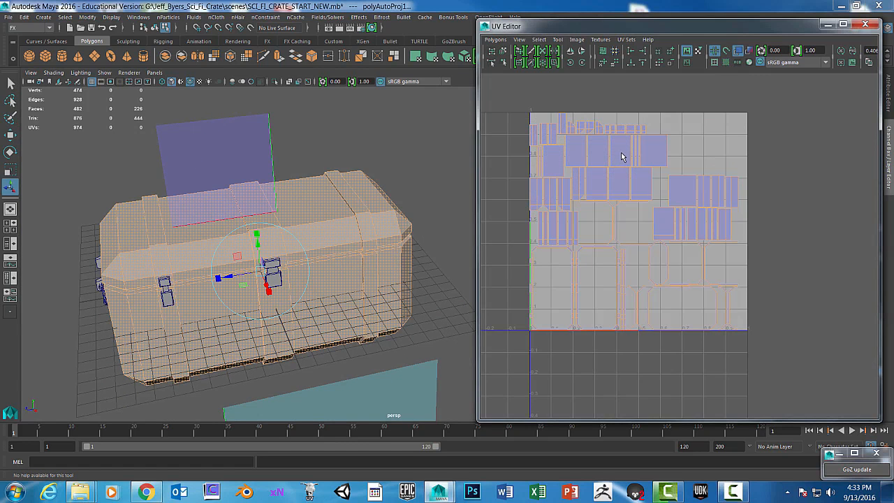
pyautogui.moveTo(621, 154); pyautogui.dragTo(660, 159, button='right')
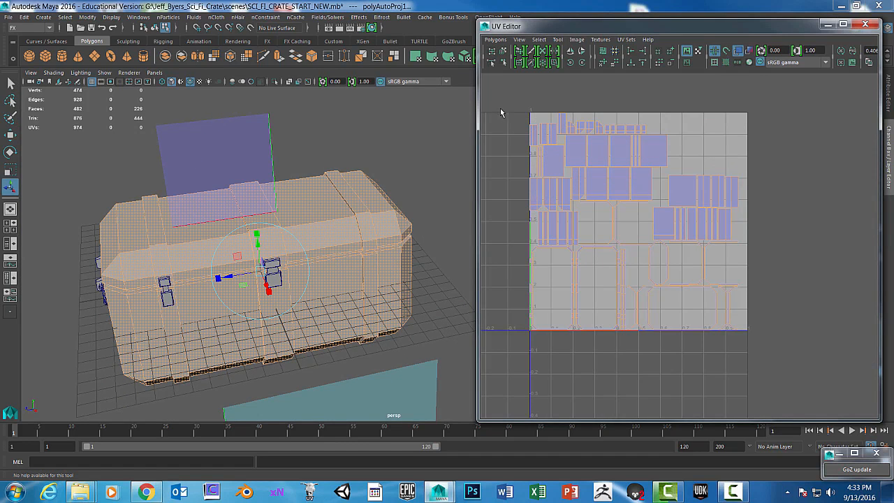
pyautogui.moveTo(503, 102); pyautogui.dragTo(774, 350)
pyautogui.moveTo(599, 170); pyautogui.dragTo(632, 173, button='right')
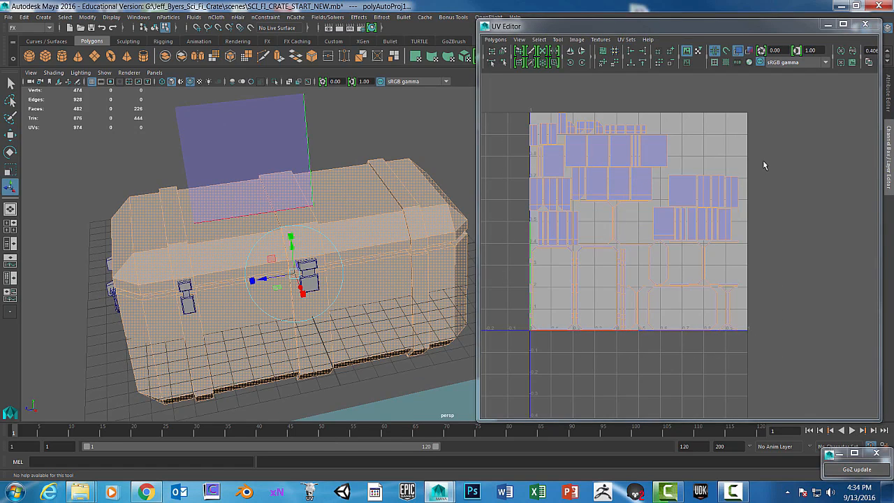
pyautogui.click(375, 133)
pyautogui.moveTo(350, 194); pyautogui.dragTo(412, 217, button='right')
pyautogui.click(356, 218)
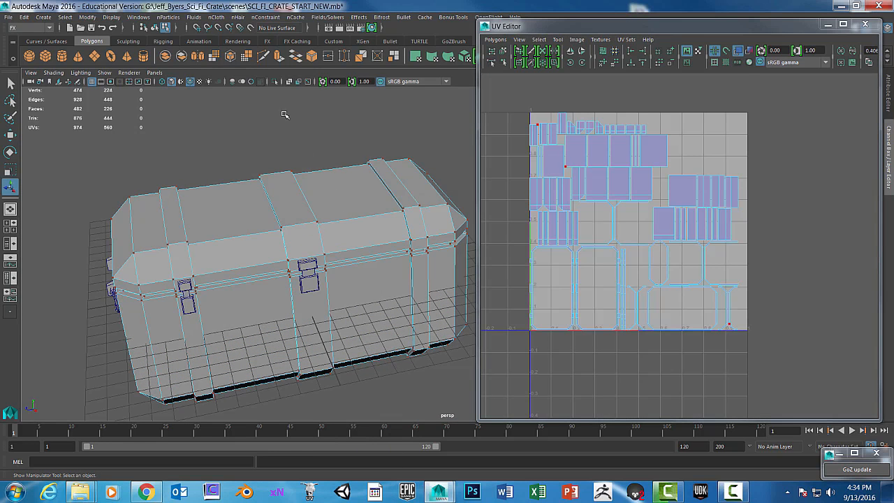
# Step: Select all UVs of the crate body and move the shells horizontally until they sit just right of the 0–1 UV square
pyautogui.click(154, 28)
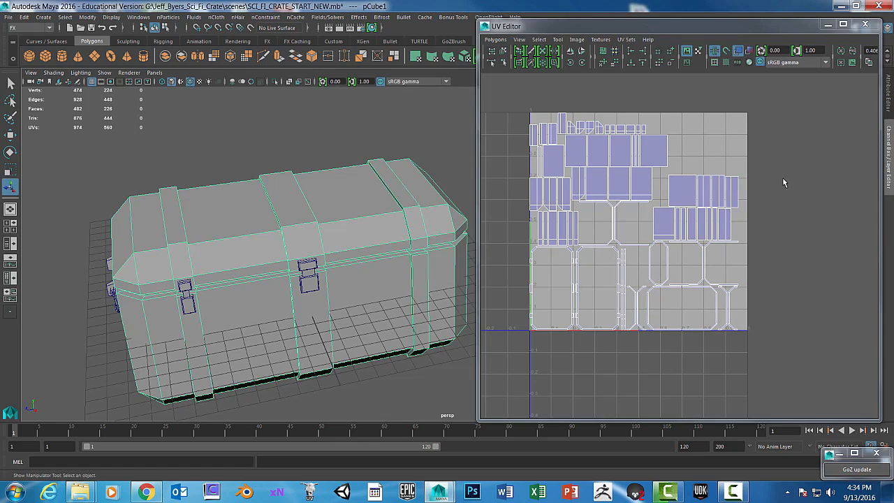
pyautogui.moveTo(647, 149); pyautogui.dragTo(674, 149, button='right')
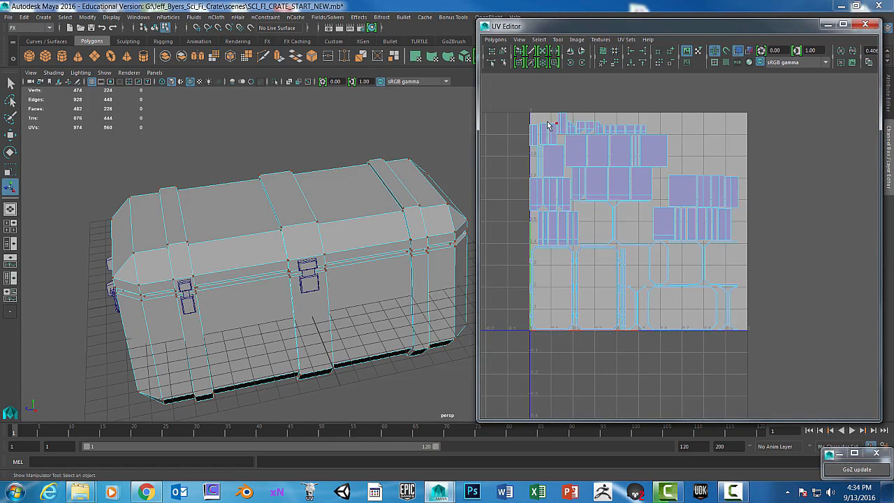
pyautogui.moveTo(508, 99); pyautogui.dragTo(767, 324)
pyautogui.keyDown('alt'); pyautogui.moveTo(768, 324); pyautogui.dragTo(724, 304, button='right'); pyautogui.keyUp('alt')
pyautogui.press('w')
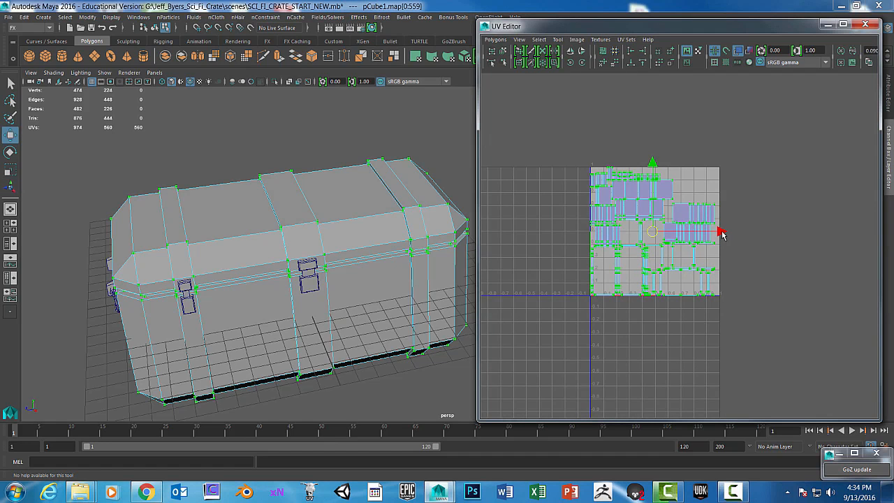
pyautogui.moveTo(722, 235); pyautogui.dragTo(862, 234)
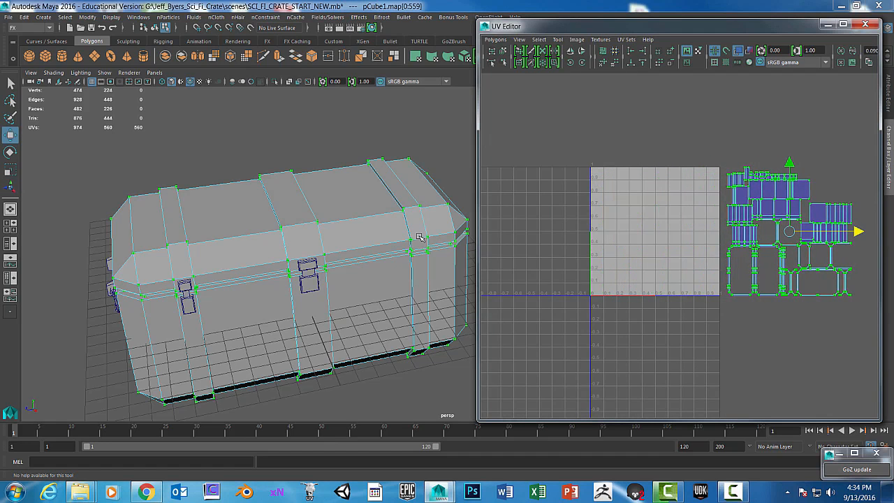
# Step: In face mode, select the row of sloped faces along the front of the lid, including the straps and corner faces
pyautogui.keyDown('alt'); pyautogui.moveTo(353, 259); pyautogui.dragTo(280, 248); pyautogui.keyUp('alt')
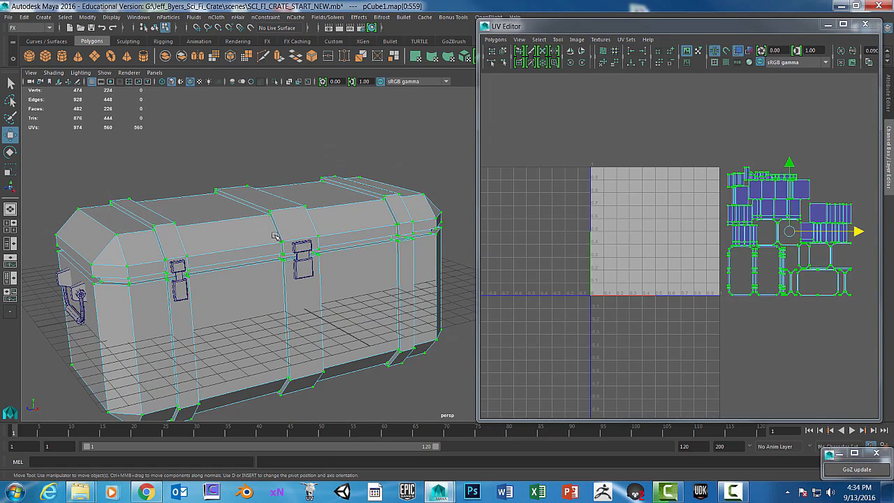
pyautogui.moveTo(275, 195); pyautogui.dragTo(278, 221, button='right')
pyautogui.click(110, 255)
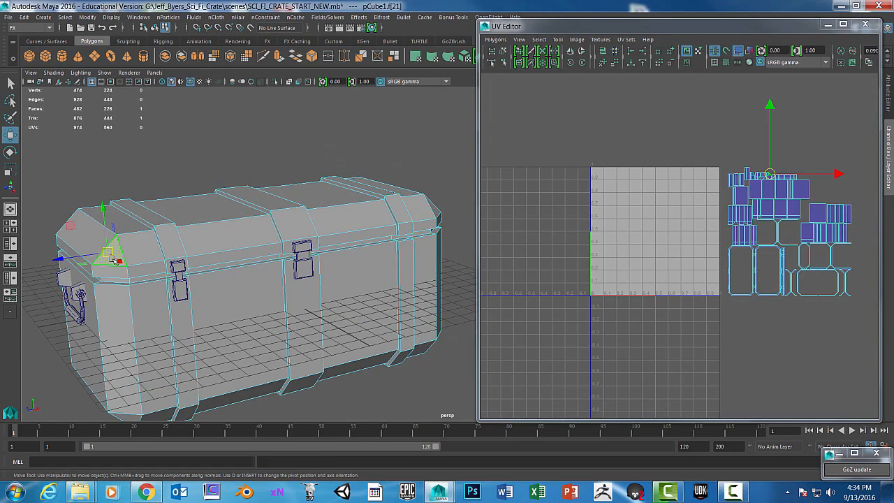
pyautogui.keyDown('shift'); pyautogui.click(156, 257); pyautogui.keyUp('shift')
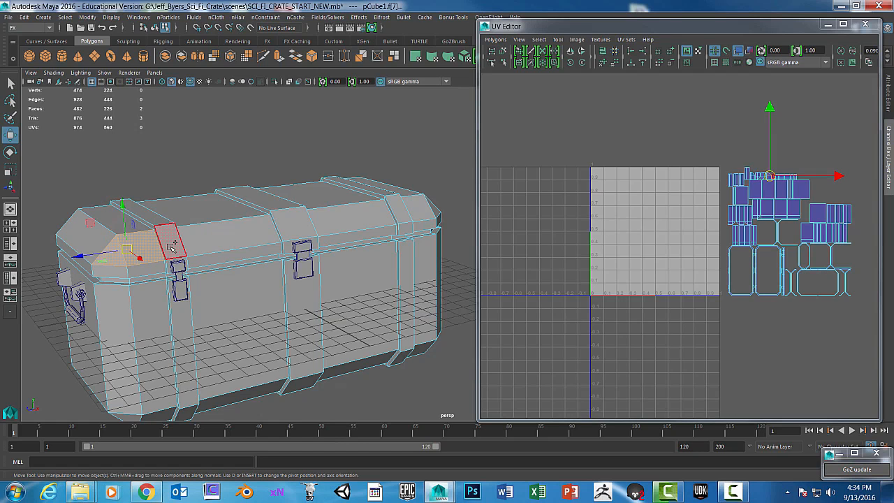
pyautogui.keyDown('shift'); pyautogui.click(170, 246); pyautogui.keyUp('shift')
pyautogui.keyDown('shift'); pyautogui.click(202, 241); pyautogui.keyUp('shift')
pyautogui.keyDown('shift'); pyautogui.click(304, 230); pyautogui.keyUp('shift')
pyautogui.keyDown('shift'); pyautogui.click(356, 214); pyautogui.keyUp('shift')
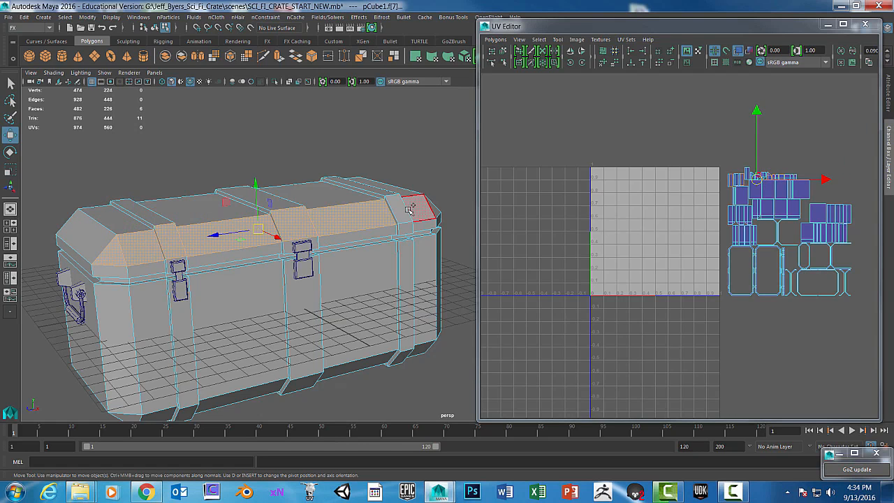
pyautogui.keyDown('shift'); pyautogui.click(394, 210); pyautogui.keyUp('shift')
pyautogui.keyDown('shift'); pyautogui.click(418, 206); pyautogui.keyUp('shift')
pyautogui.keyDown('shift'); pyautogui.click(425, 225); pyautogui.keyUp('shift')
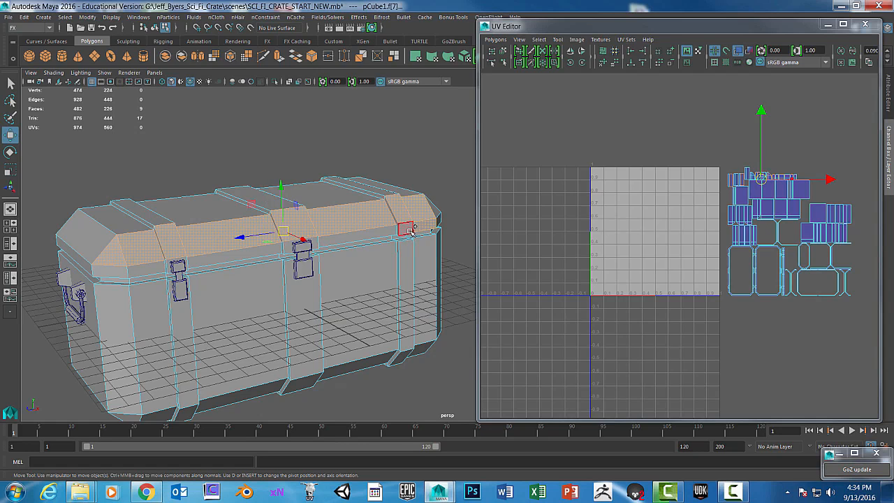
# Step: Add the narrow rim faces along the lower front of the lid to the face selection
pyautogui.keyDown('shift'); pyautogui.click(408, 229); pyautogui.keyUp('shift')
pyautogui.keyDown('shift'); pyautogui.click(378, 233); pyautogui.keyUp('shift')
pyautogui.keyDown('shift'); pyautogui.click(314, 242); pyautogui.keyUp('shift')
pyautogui.keyDown('shift'); pyautogui.click(240, 253); pyautogui.keyUp('shift')
pyautogui.keyDown('shift'); pyautogui.click(148, 267); pyautogui.keyUp('shift')
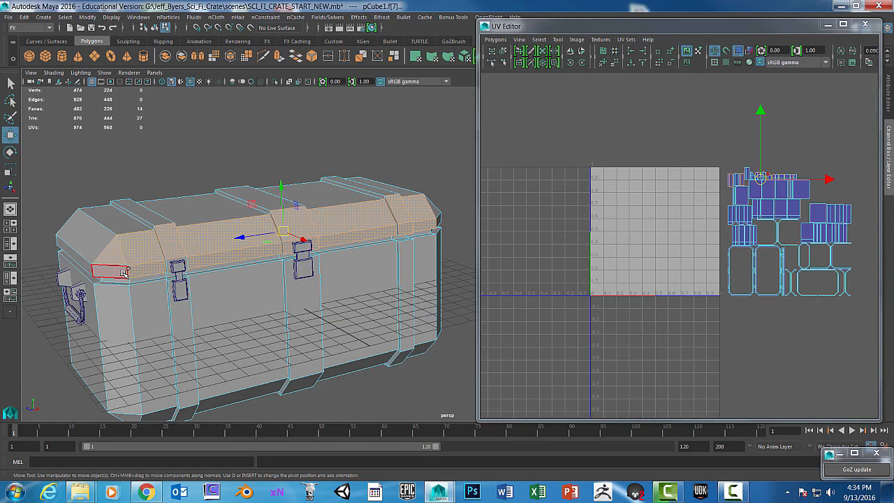
pyautogui.keyDown('shift'); pyautogui.click(120, 272); pyautogui.keyUp('shift')
# Step: Add the tall front wall panels and strap faces below the lid to the selection, starting at the left corner
pyautogui.keyDown('shift'); pyautogui.click(111, 296); pyautogui.keyUp('shift')
pyautogui.keyDown('shift'); pyautogui.click(145, 299); pyautogui.keyUp('shift')
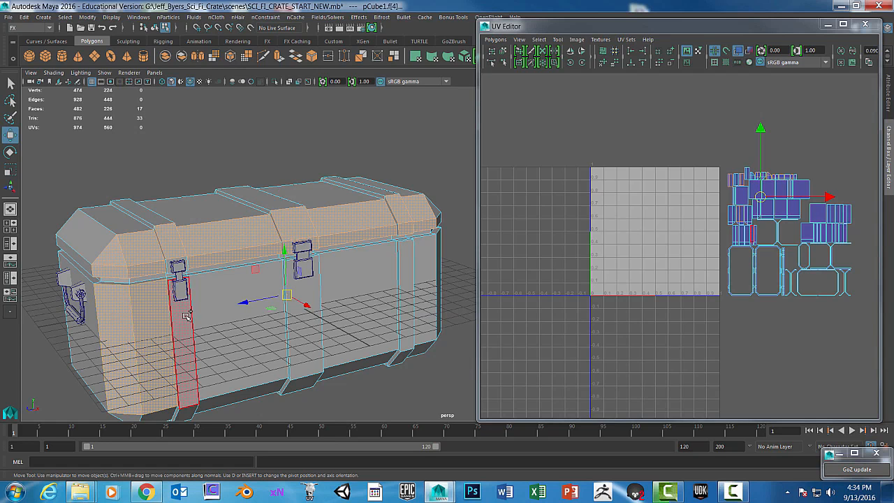
pyautogui.keyDown('shift'); pyautogui.click(188, 315); pyautogui.keyUp('shift')
pyautogui.keyDown('shift'); pyautogui.click(304, 319); pyautogui.keyUp('shift')
pyautogui.moveTo(351, 317)
pyautogui.keyDown('alt'); pyautogui.mouseDown()
pyautogui.moveTo(369, 308)
pyautogui.moveTo(360, 303)
pyautogui.mouseUp(); pyautogui.keyUp('alt')
pyautogui.keyDown('shift'); pyautogui.click(311, 281); pyautogui.keyUp('shift')
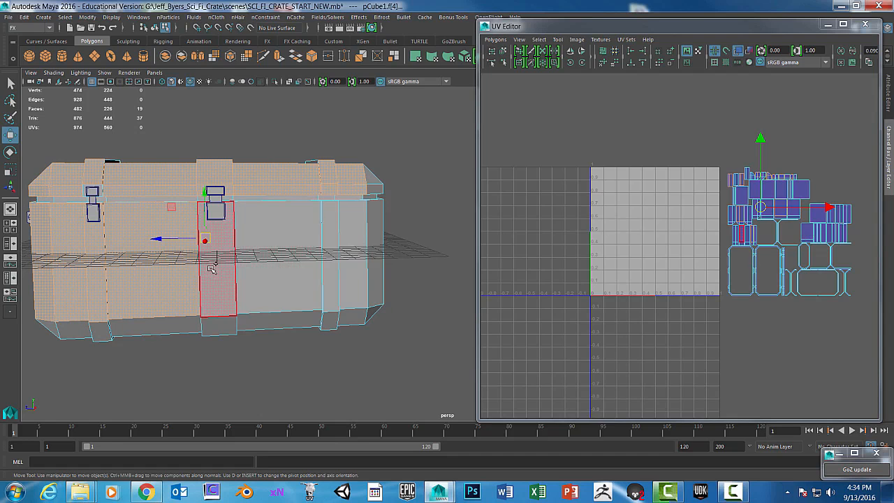
pyautogui.keyDown('shift'); pyautogui.click(212, 268); pyautogui.keyUp('shift')
pyautogui.keyDown('shift'); pyautogui.click(337, 253); pyautogui.keyUp('shift')
pyautogui.keyDown('shift'); pyautogui.click(335, 250); pyautogui.keyUp('shift')
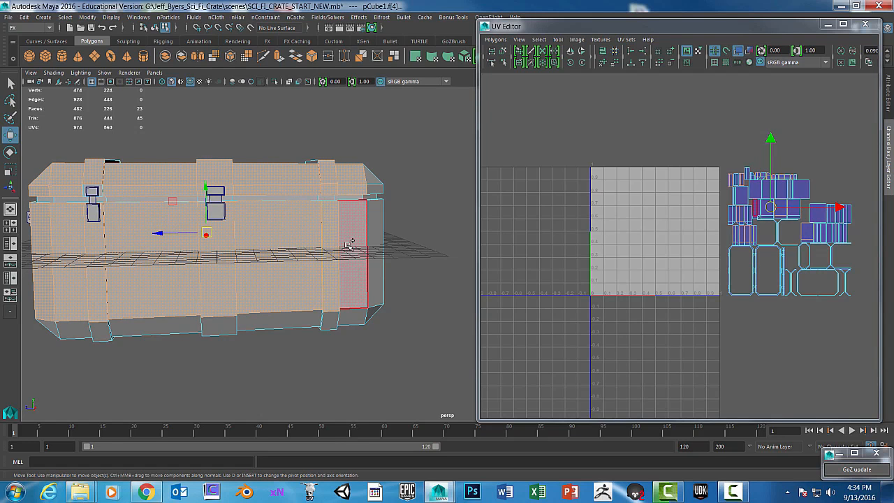
# Step: Add the remaining wall and lid faces at the front's right corner to the selection
pyautogui.keyDown('shift'); pyautogui.click(350, 244); pyautogui.keyUp('shift')
pyautogui.keyDown('shift'); pyautogui.click(370, 242); pyautogui.keyUp('shift')
pyautogui.keyDown('shift'); pyautogui.click(373, 178); pyautogui.keyUp('shift')
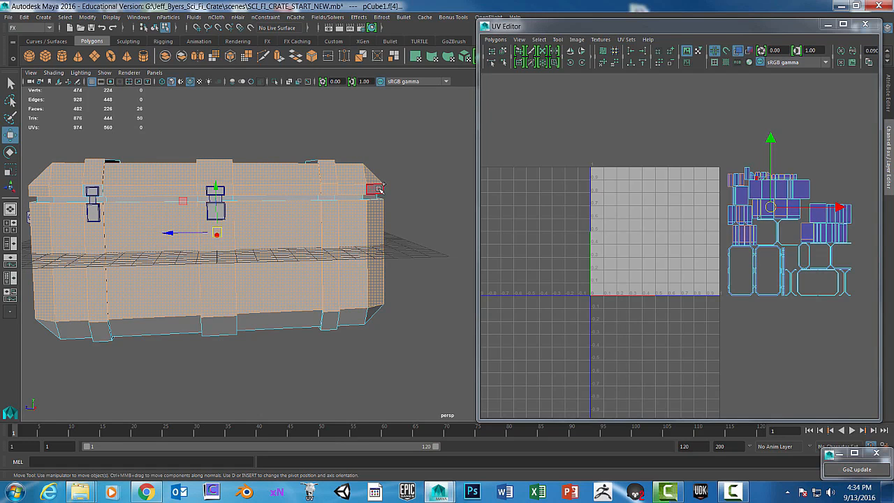
pyautogui.keyDown('shift'); pyautogui.click(378, 190); pyautogui.keyUp('shift')
# Step: Add the row of bevelled faces along the crate's bottom front edge, including straps and both corners, to the selection
pyautogui.keyDown('shift'); pyautogui.click(369, 314); pyautogui.keyUp('shift')
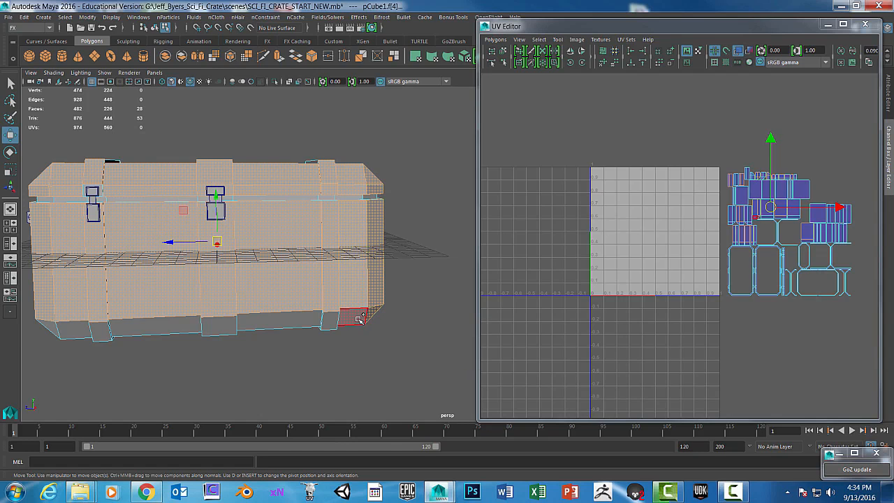
pyautogui.keyDown('shift'); pyautogui.click(353, 318); pyautogui.keyUp('shift')
pyautogui.keyDown('shift'); pyautogui.click(329, 321); pyautogui.keyUp('shift')
pyautogui.keyDown('shift'); pyautogui.click(280, 323); pyautogui.keyUp('shift')
pyautogui.keyDown('shift'); pyautogui.click(220, 324); pyautogui.keyUp('shift')
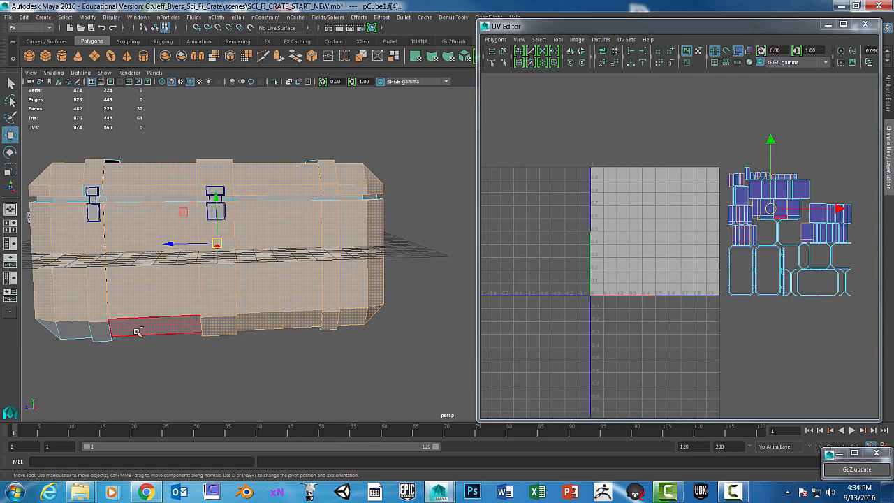
pyautogui.keyDown('shift'); pyautogui.click(154, 328); pyautogui.keyUp('shift')
pyautogui.keyDown('shift'); pyautogui.click(102, 333); pyautogui.keyUp('shift')
pyautogui.keyDown('shift'); pyautogui.click(71, 330); pyautogui.keyUp('shift')
pyautogui.keyDown('shift'); pyautogui.click(50, 324); pyautogui.keyUp('shift')
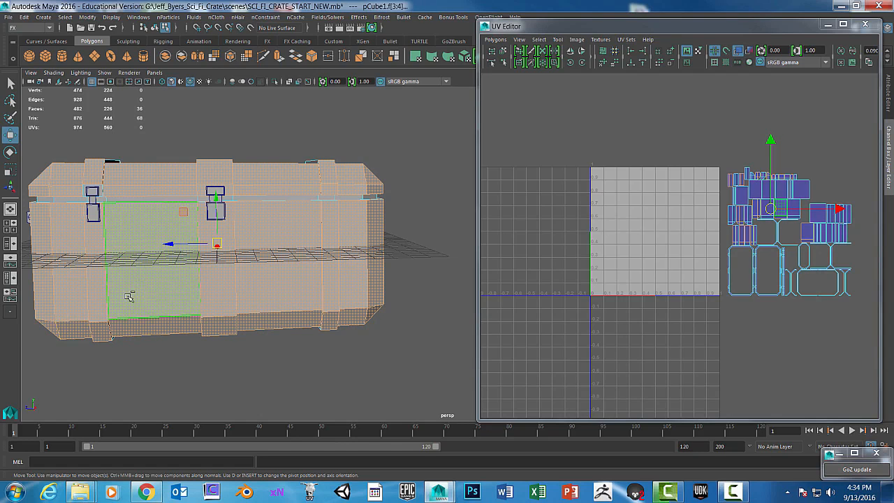
# Step: Examine the selected front faces from several sides of the crate, and clear the face selection
pyautogui.keyDown('alt'); pyautogui.moveTo(124, 282); pyautogui.dragTo(140, 267); pyautogui.keyUp('alt')
pyautogui.keyDown('alt'); pyautogui.moveTo(140, 267); pyautogui.dragTo(184, 276, button='middle'); pyautogui.keyUp('alt')
pyautogui.keyDown('alt'); pyautogui.moveTo(183, 276); pyautogui.dragTo(354, 260); pyautogui.keyUp('alt')
pyautogui.keyDown('alt'); pyautogui.moveTo(353, 259); pyautogui.dragTo(24, 288, button='middle'); pyautogui.keyUp('alt')
pyautogui.keyDown('alt'); pyautogui.moveTo(148, 292); pyautogui.dragTo(96, 274); pyautogui.keyUp('alt')
pyautogui.keyDown('alt'); pyautogui.moveTo(404, 237); pyautogui.dragTo(328, 258); pyautogui.keyUp('alt')
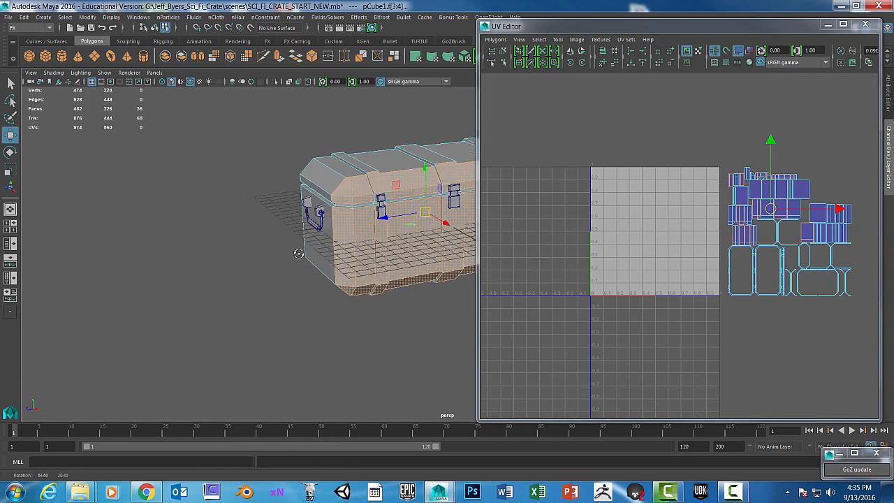
pyautogui.keyDown('alt'); pyautogui.moveTo(327, 258); pyautogui.dragTo(296, 270, button='middle'); pyautogui.keyUp('alt')
pyautogui.keyDown('alt'); pyautogui.moveTo(296, 271); pyautogui.dragTo(336, 221); pyautogui.keyUp('alt')
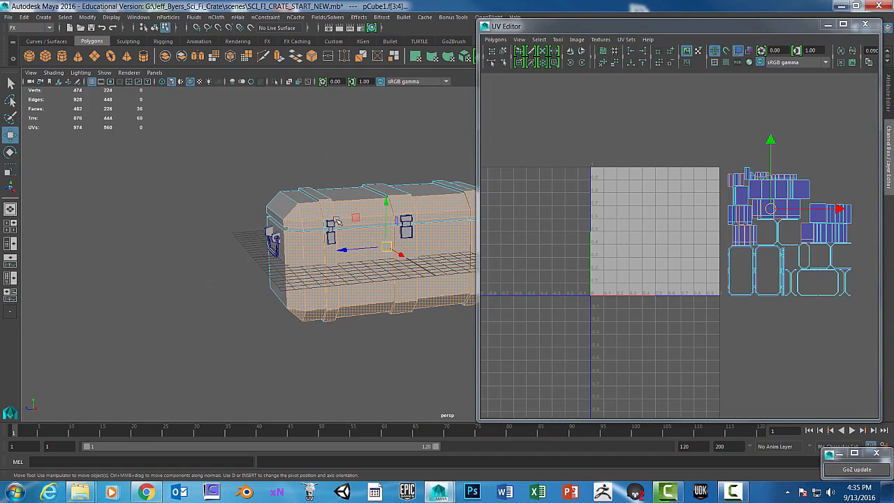
pyautogui.keyDown('alt'); pyautogui.moveTo(303, 323); pyautogui.dragTo(391, 291); pyautogui.keyUp('alt')
pyautogui.click(391, 292)
# Step: Select all crate faces on the latch side from the orthographic front view, deselecting the end, lid and recessed gap faces behind it
pyautogui.press('space')
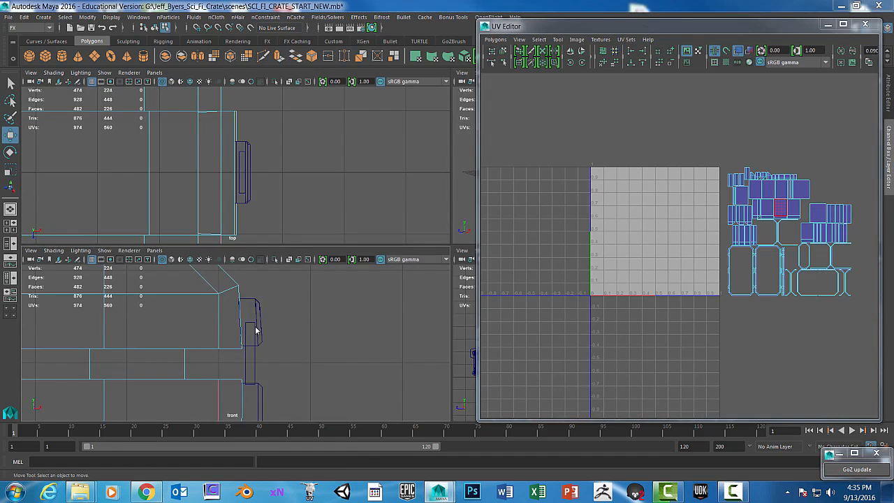
pyautogui.press('space')
pyautogui.scroll(-2, 371, 297)
pyautogui.keyDown('alt'); pyautogui.moveTo(388, 298); pyautogui.dragTo(310, 212, button='middle'); pyautogui.keyUp('alt')
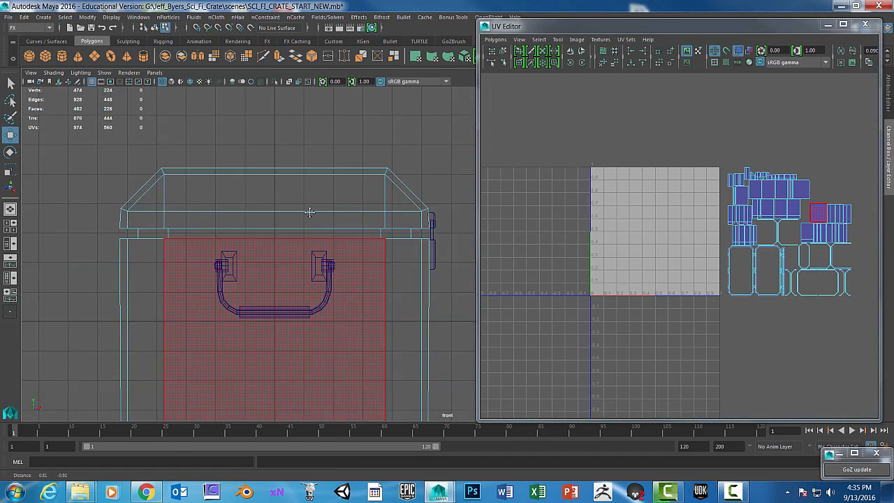
pyautogui.scroll(-2, 313, 227)
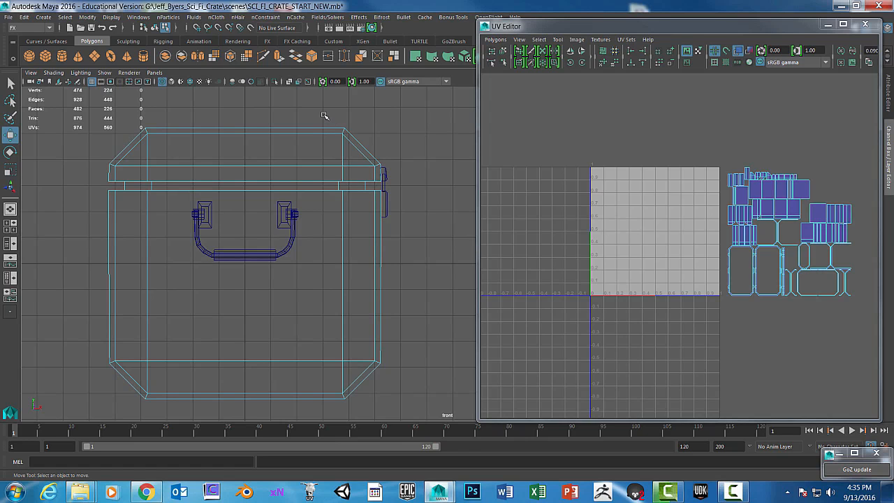
pyautogui.moveTo(325, 110); pyautogui.dragTo(425, 413)
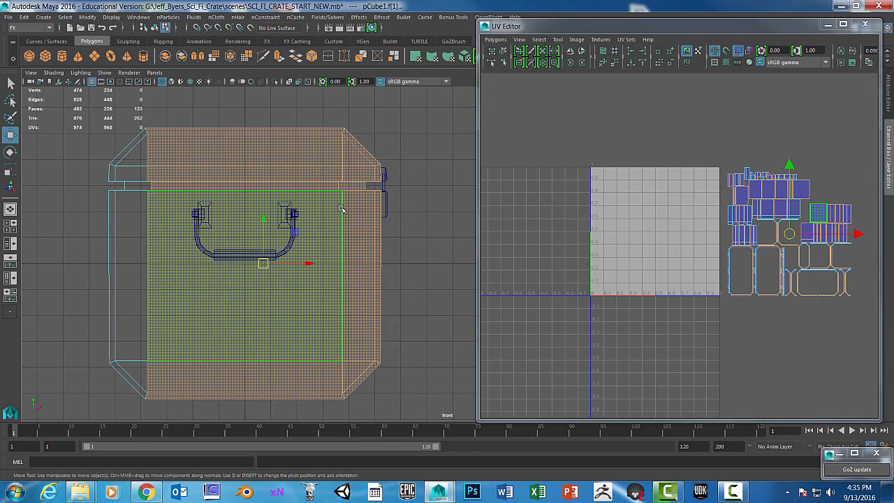
pyautogui.keyDown('ctrl'); pyautogui.moveTo(121, 102); pyautogui.dragTo(341, 416); pyautogui.keyUp('ctrl')
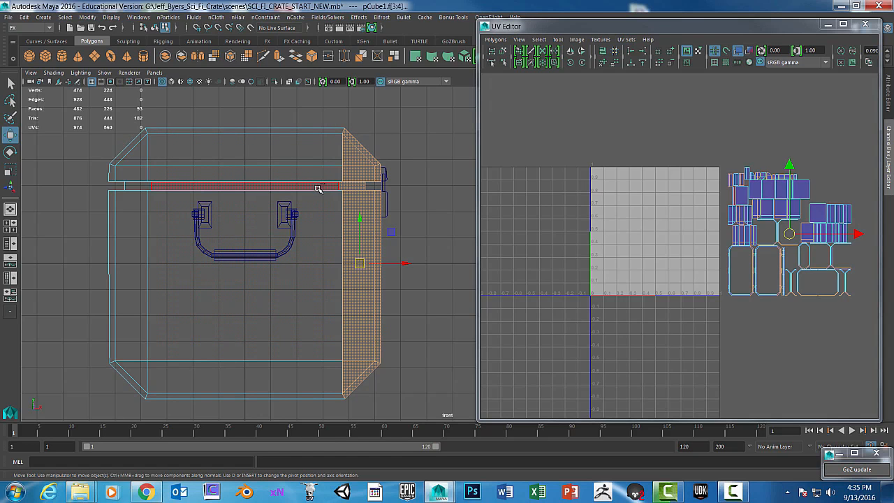
pyautogui.moveTo(299, 185); pyautogui.dragTo(379, 187)
# Step: Examine the selected latch-side faces in perspective, checking the straps, corners and recessed seam below the lid
pyautogui.press('space')
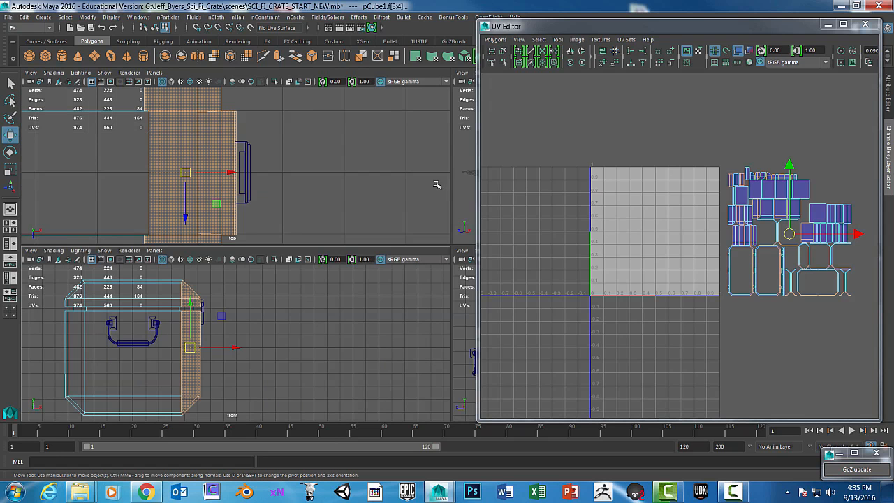
pyautogui.press('space')
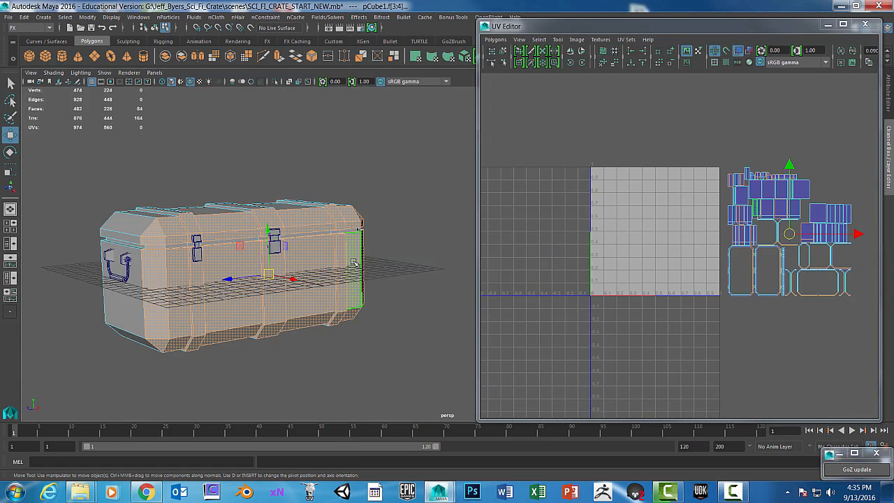
pyautogui.keyDown('alt'); pyautogui.moveTo(377, 294); pyautogui.dragTo(356, 295); pyautogui.keyUp('alt')
pyautogui.keyDown('alt'); pyautogui.moveTo(321, 260); pyautogui.dragTo(288, 264); pyautogui.keyUp('alt')
pyautogui.keyDown('alt'); pyautogui.moveTo(288, 264); pyautogui.dragTo(224, 264, button='middle'); pyautogui.keyUp('alt')
pyautogui.keyDown('alt'); pyautogui.moveTo(223, 263); pyautogui.dragTo(286, 268, button='right'); pyautogui.keyUp('alt')
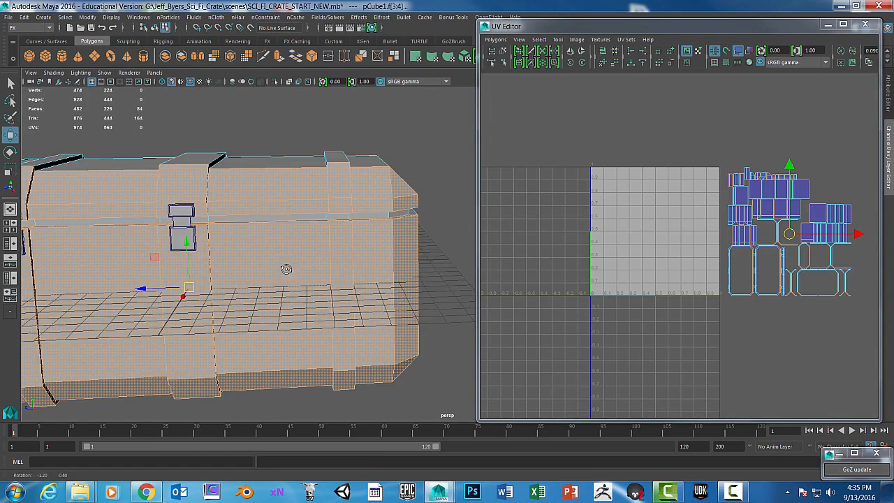
pyautogui.keyDown('alt'); pyautogui.moveTo(285, 267); pyautogui.dragTo(332, 239); pyautogui.keyUp('alt')
pyautogui.keyDown('alt'); pyautogui.moveTo(252, 262); pyautogui.dragTo(308, 247); pyautogui.keyUp('alt')
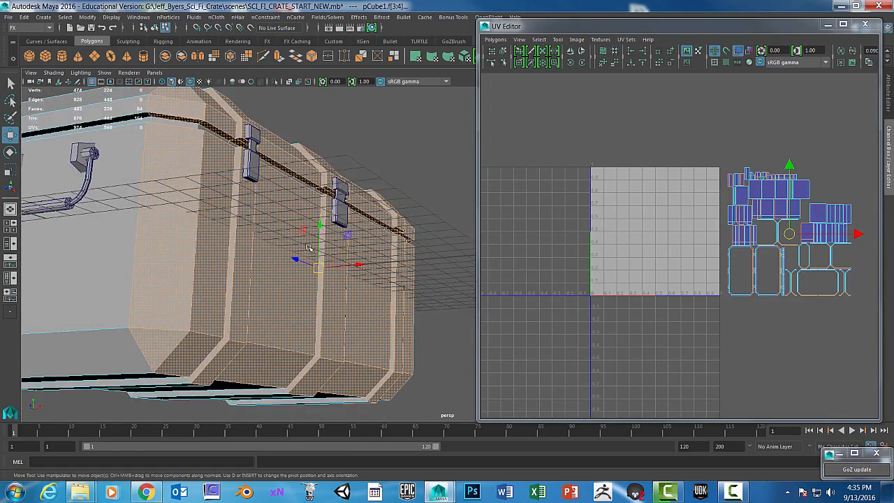
pyautogui.keyDown('alt'); pyautogui.moveTo(308, 230); pyautogui.dragTo(196, 288, button='middle'); pyautogui.keyUp('alt')
pyautogui.scroll(4, 292, 285)
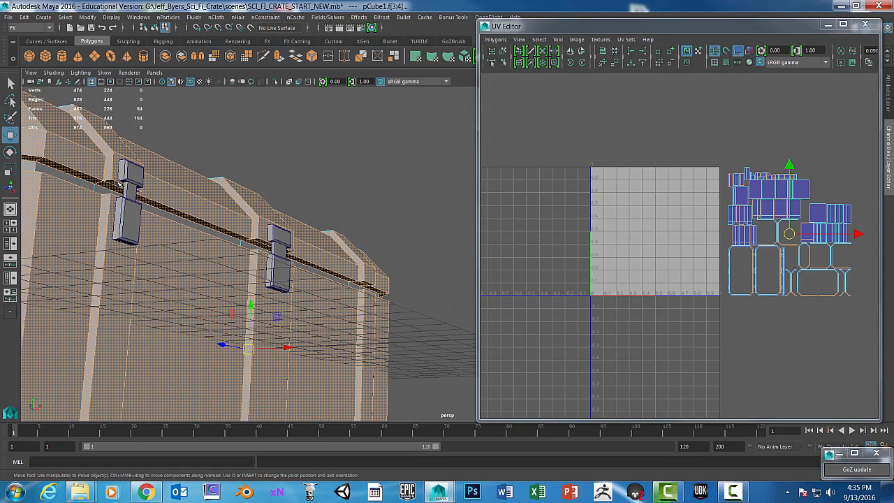
pyautogui.scroll(-3, 208, 207)
# Step: Remove the remaining recessed seam faces from the selection, keeping the lid rim and tall wall faces on the latch side selected
pyautogui.press('space')
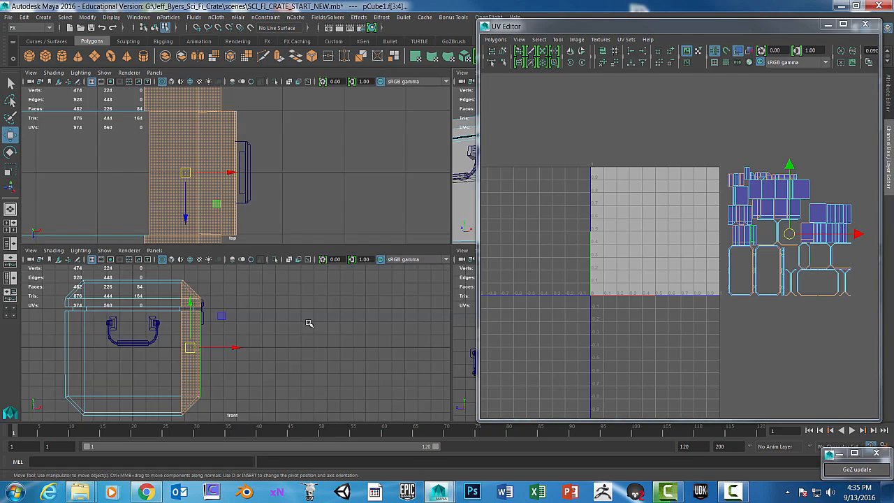
pyautogui.press('space')
pyautogui.scroll(3, 438, 246)
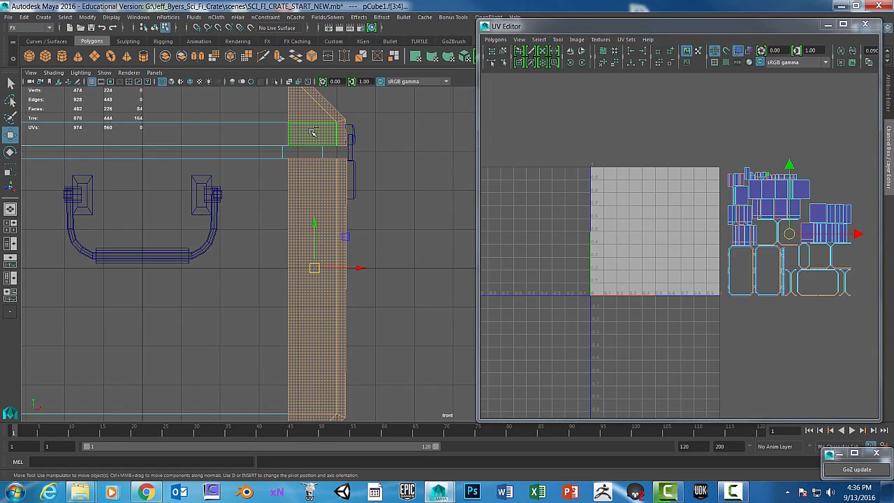
pyautogui.moveTo(325, 165); pyautogui.dragTo(345, 173)
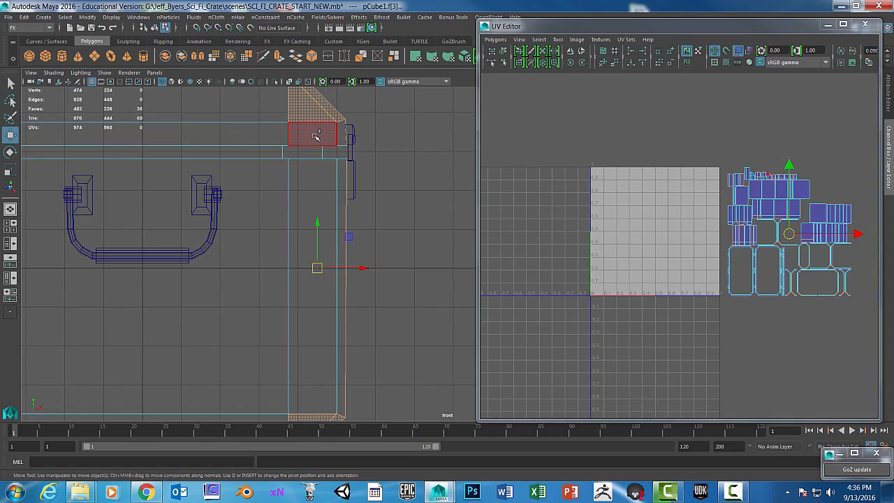
pyautogui.moveTo(342, 132); pyautogui.dragTo(342, 134)
pyautogui.click(310, 197)
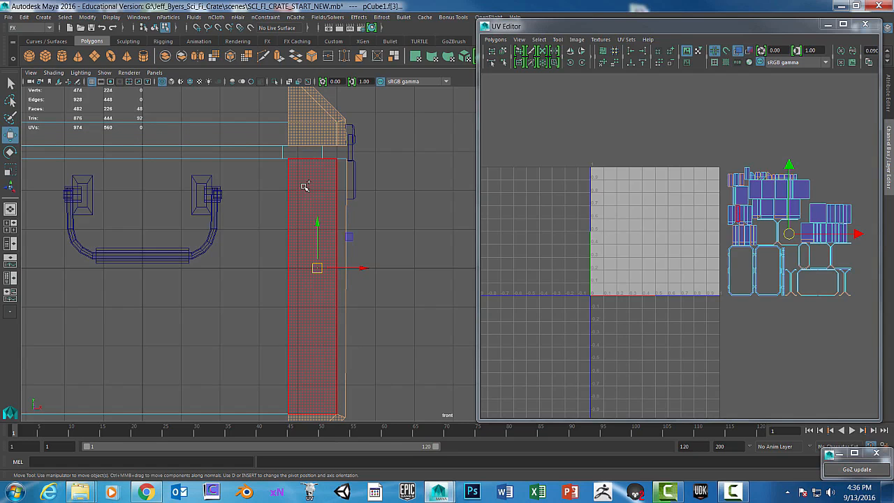
pyautogui.keyDown('shift'); pyautogui.moveTo(343, 185); pyautogui.dragTo(345, 185); pyautogui.keyUp('shift')
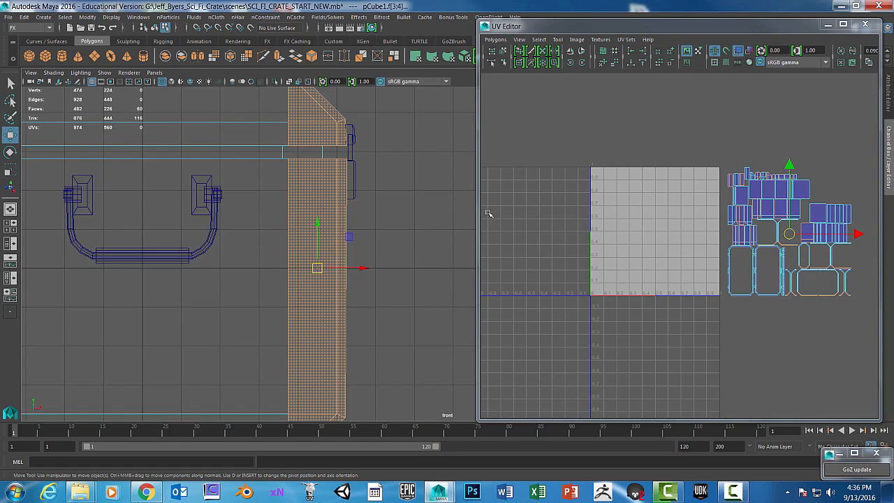
# Step: Examine the refined face selection around the crate in perspective, in both wireframe and shaded display
pyautogui.press('space')
pyautogui.press('space')
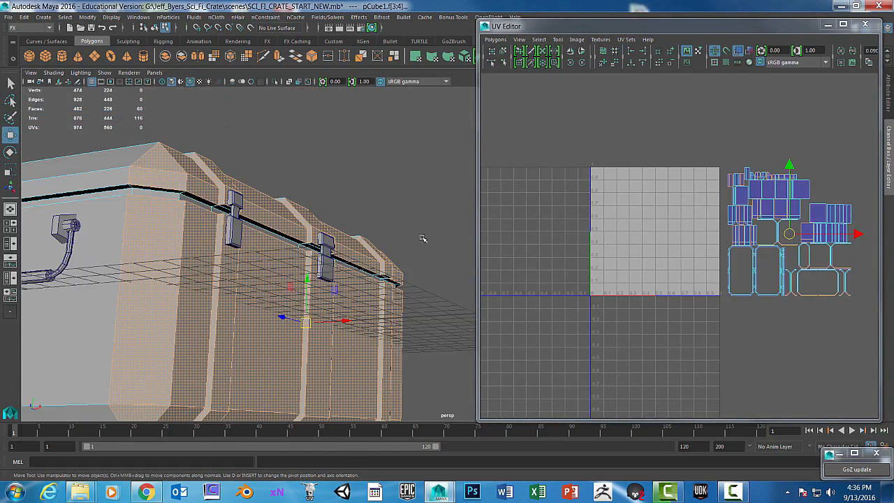
pyautogui.keyDown('alt'); pyautogui.moveTo(397, 274); pyautogui.dragTo(297, 235); pyautogui.keyUp('alt')
pyautogui.keyDown('alt'); pyautogui.moveTo(298, 235); pyautogui.dragTo(307, 233, button='middle'); pyautogui.keyUp('alt')
pyautogui.keyDown('alt'); pyautogui.moveTo(307, 234); pyautogui.dragTo(332, 229); pyautogui.keyUp('alt')
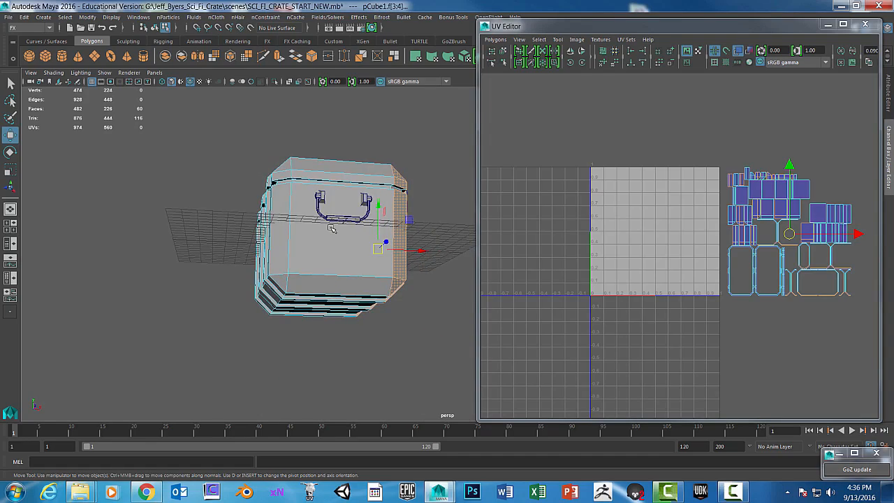
pyautogui.press('4')
pyautogui.moveTo(389, 227)
pyautogui.keyDown('alt'); pyautogui.mouseDown()
pyautogui.moveTo(279, 239)
pyautogui.moveTo(346, 279)
pyautogui.moveTo(384, 225)
pyautogui.moveTo(404, 226)
pyautogui.moveTo(373, 217)
pyautogui.mouseUp(); pyautogui.keyUp('alt')
pyautogui.press('space')
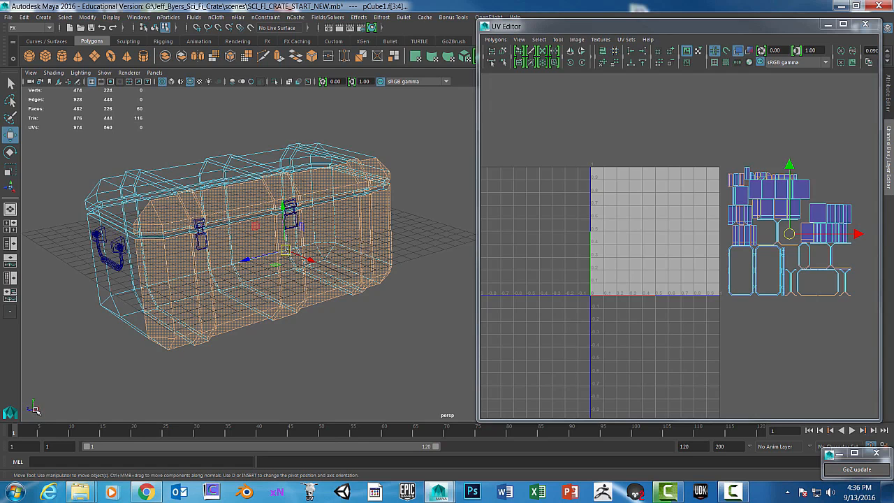
pyautogui.press('5')
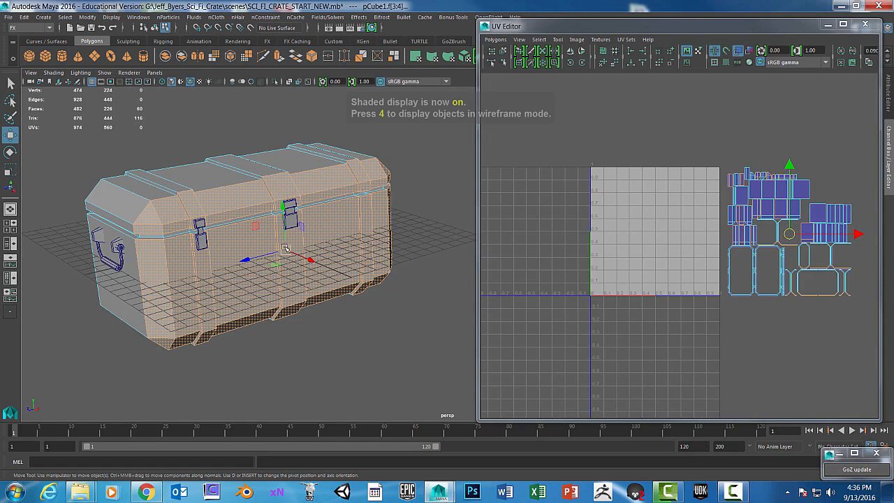
# Step: Apply a planar UV projection to the selected faces, fitted to the bounding box and projected from the X axis
pyautogui.press('space')
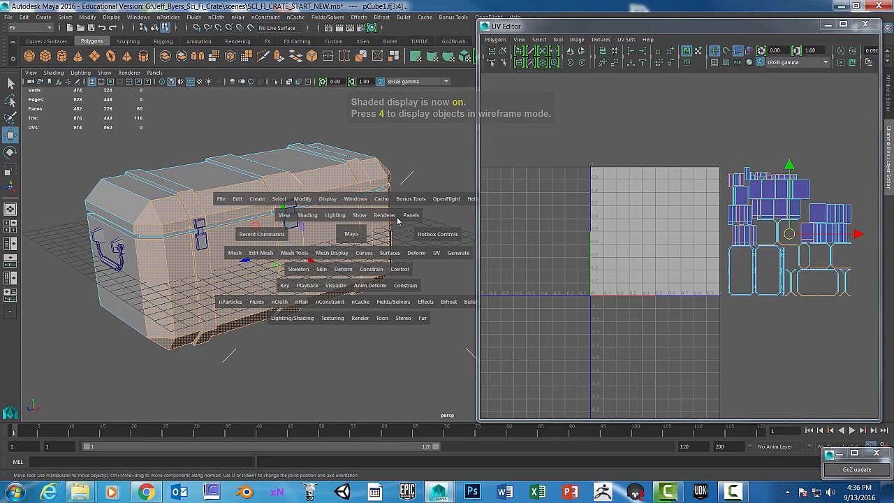
pyautogui.click(435, 257)
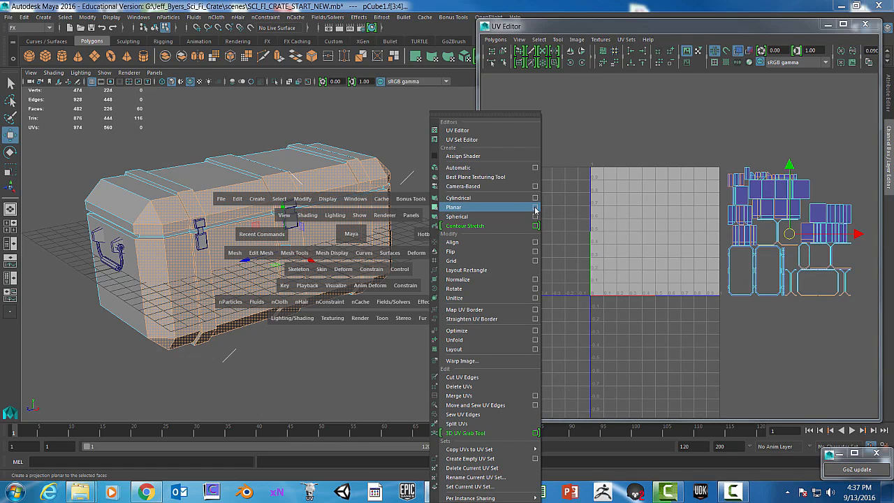
pyautogui.click(536, 210)
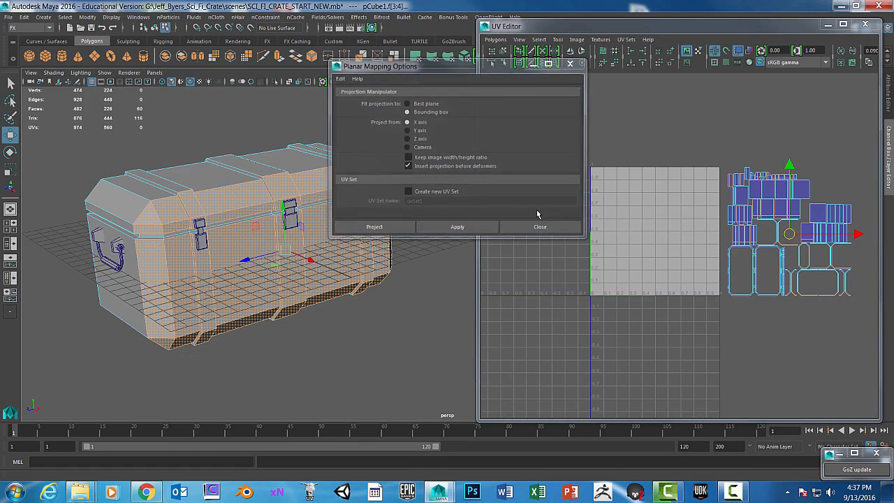
pyautogui.moveTo(486, 76); pyautogui.dragTo(521, 107)
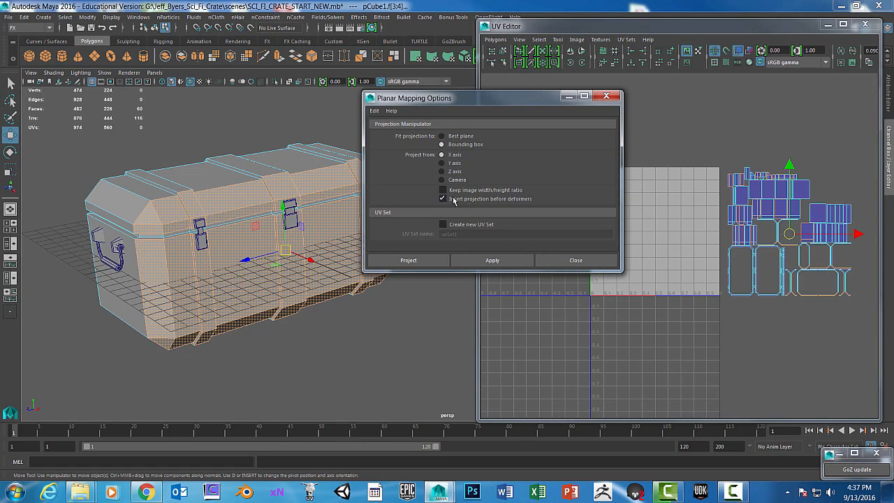
pyautogui.click(405, 260)
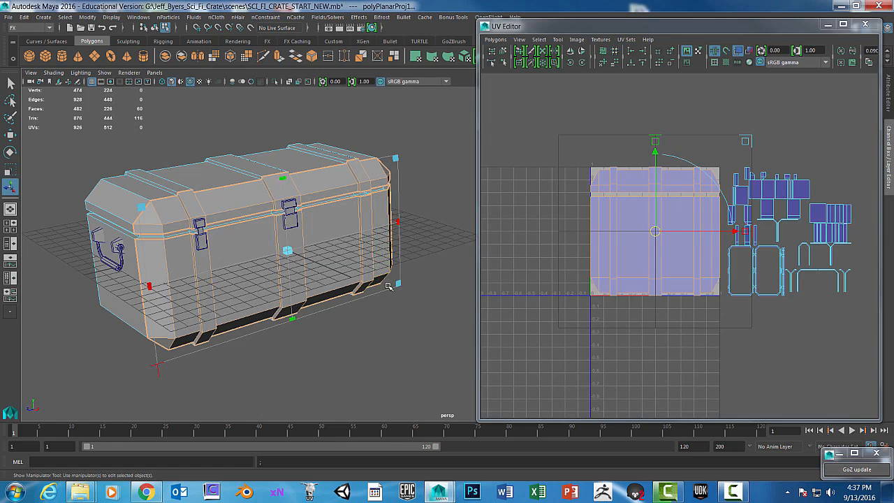
# Step: Examine the projected faces in the orthographic views, framing the crate's latch side in the side view with shaded display
pyautogui.press('space')
pyautogui.press('space')
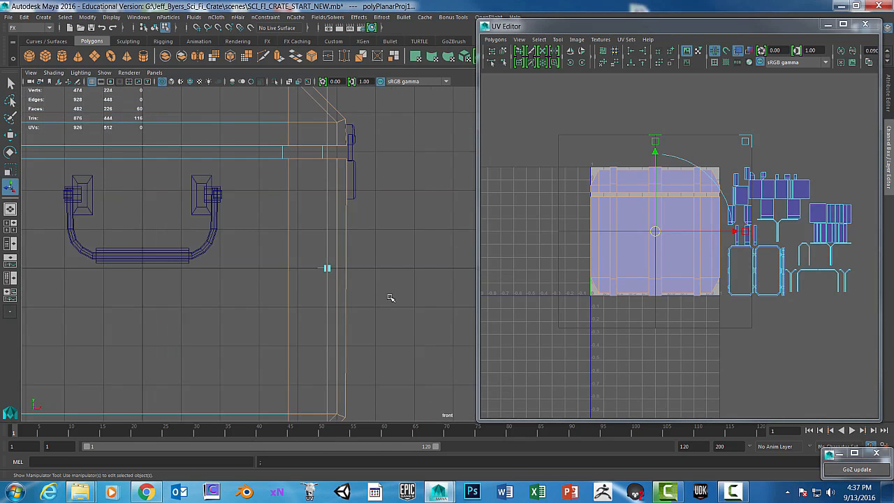
pyautogui.scroll(-6, 369, 268)
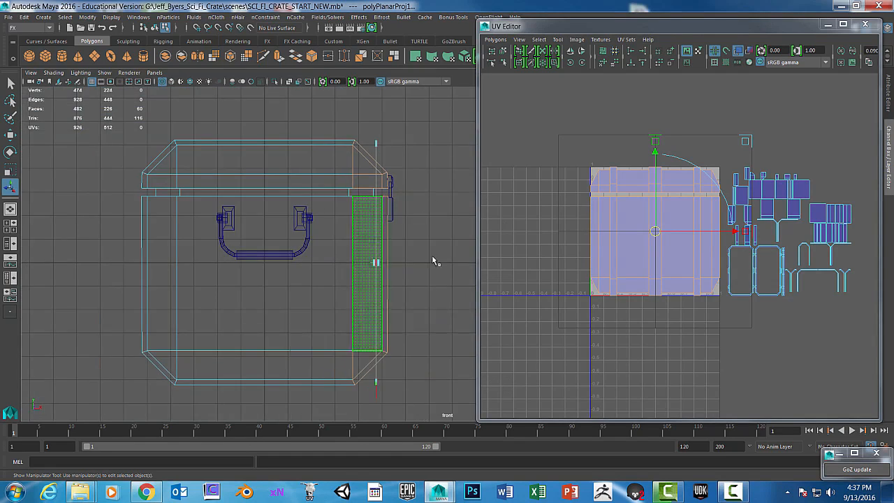
pyautogui.press('space')
pyautogui.press('space')
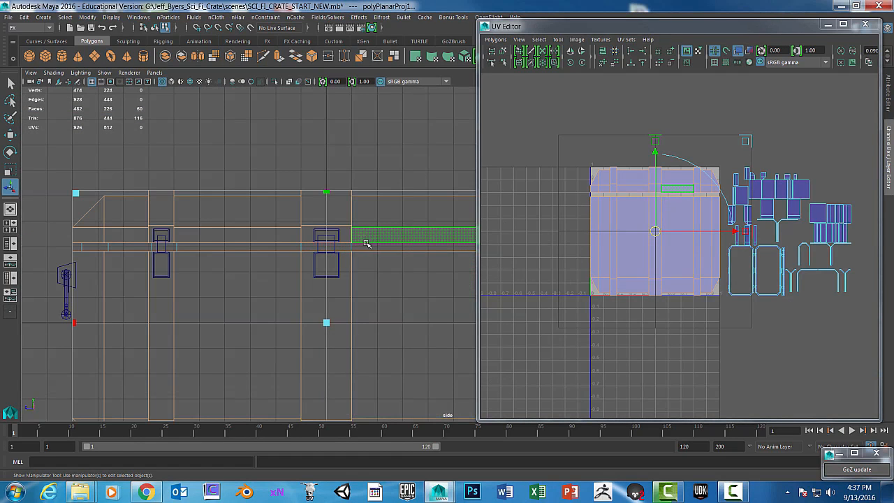
pyautogui.press('5')
pyautogui.click(399, 202)
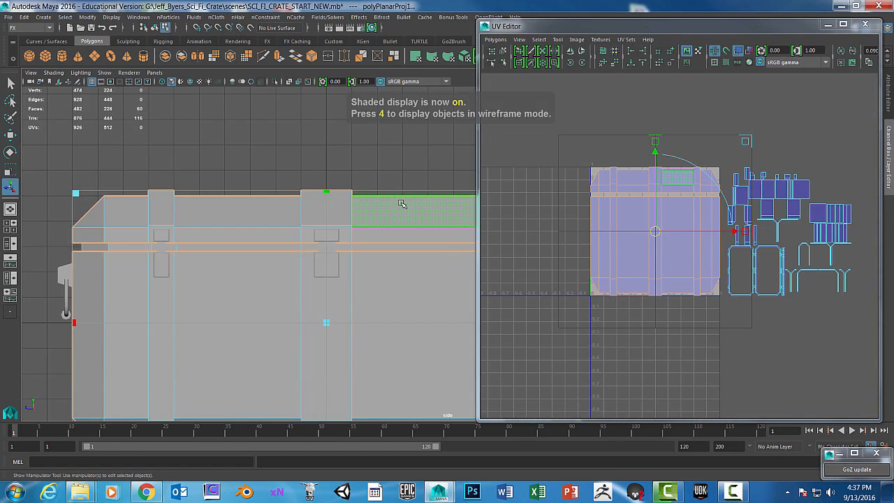
pyautogui.scroll(-2, 419, 214)
pyautogui.moveTo(419, 214)
pyautogui.keyDown('alt'); pyautogui.mouseDown(button='middle')
pyautogui.moveTo(308, 140)
pyautogui.moveTo(318, 153)
pyautogui.moveTo(313, 167)
pyautogui.mouseUp(button='middle'); pyautogui.keyUp('alt')
pyautogui.click(410, 204)
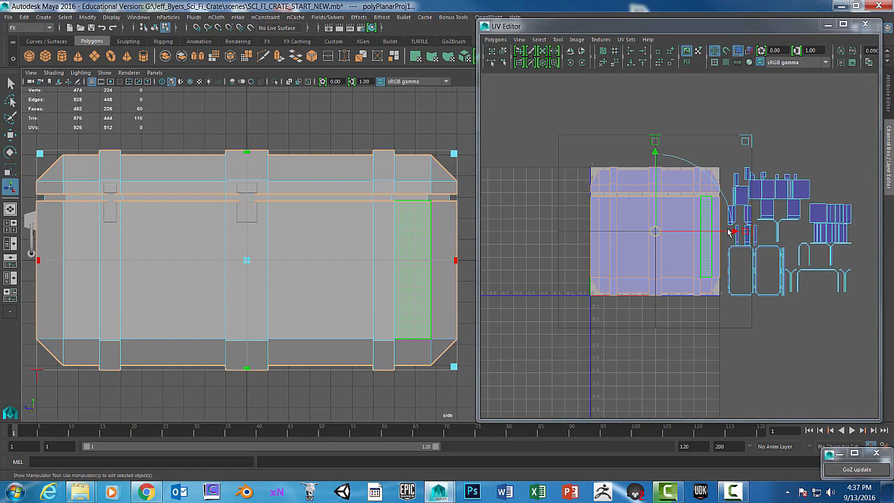
# Step: Move the projected front UV shell horizontally out of the 0–1 UV space, to the side opposite the auto-mapped shells
pyautogui.moveTo(734, 233); pyautogui.dragTo(603, 234)
pyautogui.scroll(-1, 603, 234)
pyautogui.scroll(-4, 602, 232)
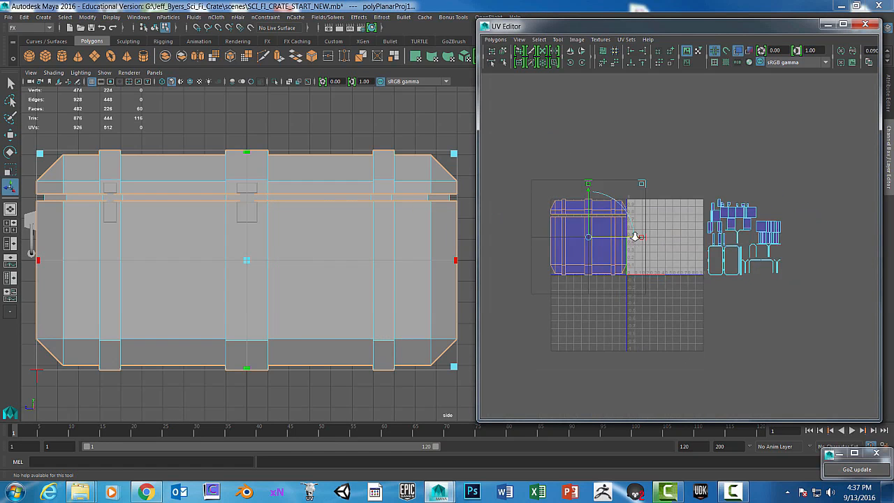
pyautogui.scroll(5, 634, 241)
pyautogui.keyDown('alt'); pyautogui.moveTo(609, 299); pyautogui.dragTo(742, 308, button='middle'); pyautogui.keyUp('alt')
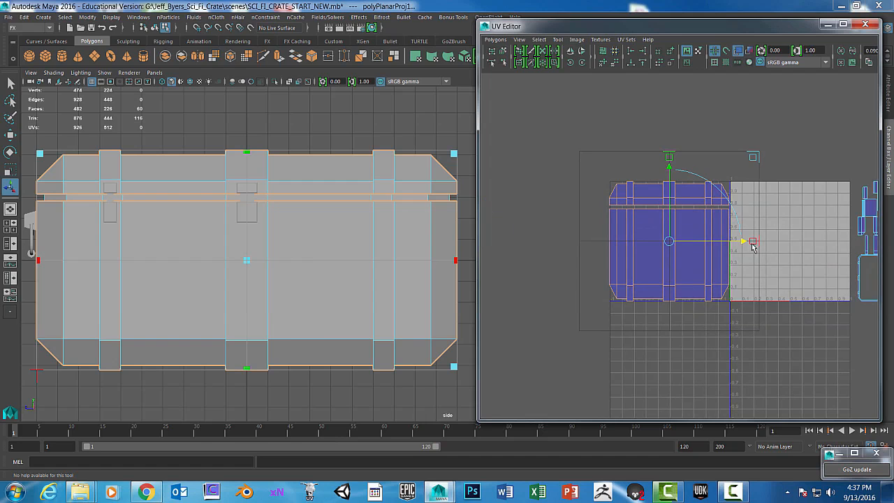
pyautogui.moveTo(745, 243); pyautogui.dragTo(713, 244)
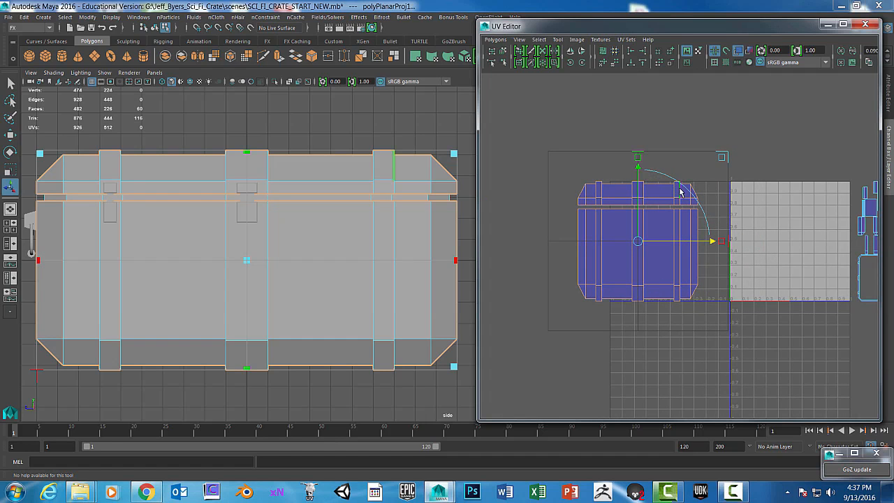
# Step: Scale the front UV shell vertically to about half its height to match the crate's front proportions
pyautogui.press('r')
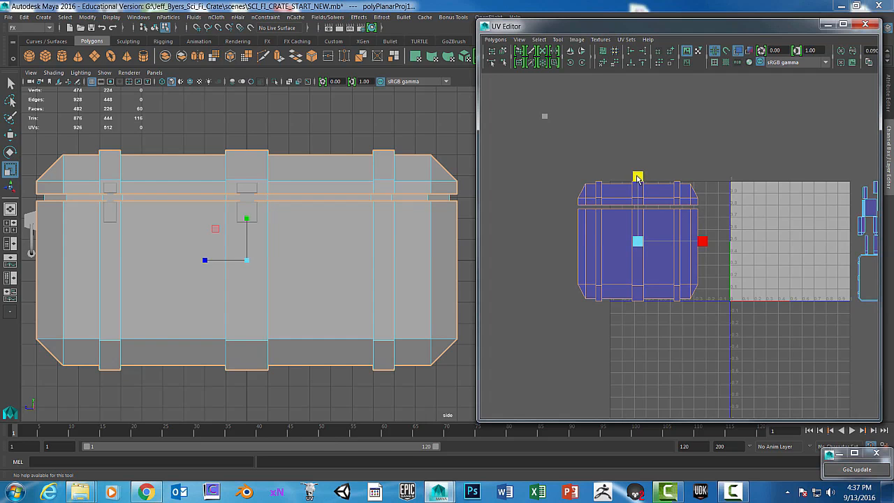
pyautogui.moveTo(638, 179); pyautogui.dragTo(632, 211)
pyautogui.scroll(3, 636, 230)
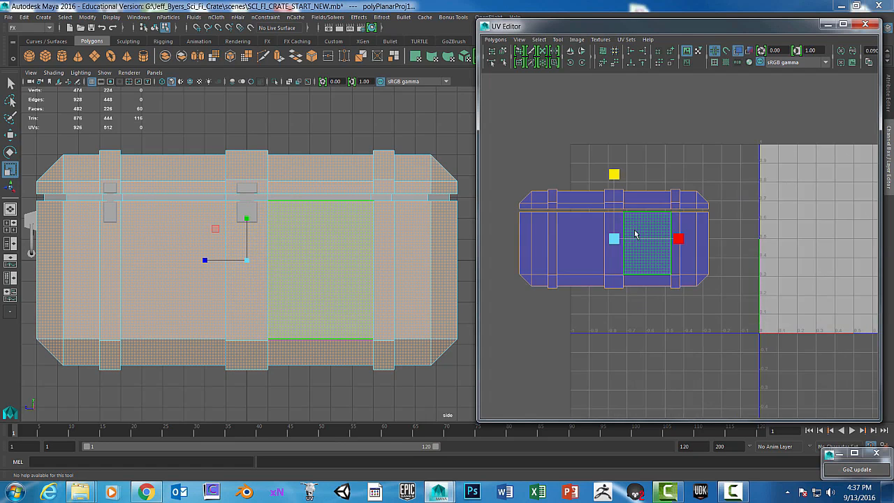
pyautogui.scroll(3, 635, 234)
pyautogui.keyDown('alt'); pyautogui.moveTo(683, 206); pyautogui.dragTo(790, 216, button='middle'); pyautogui.keyUp('alt')
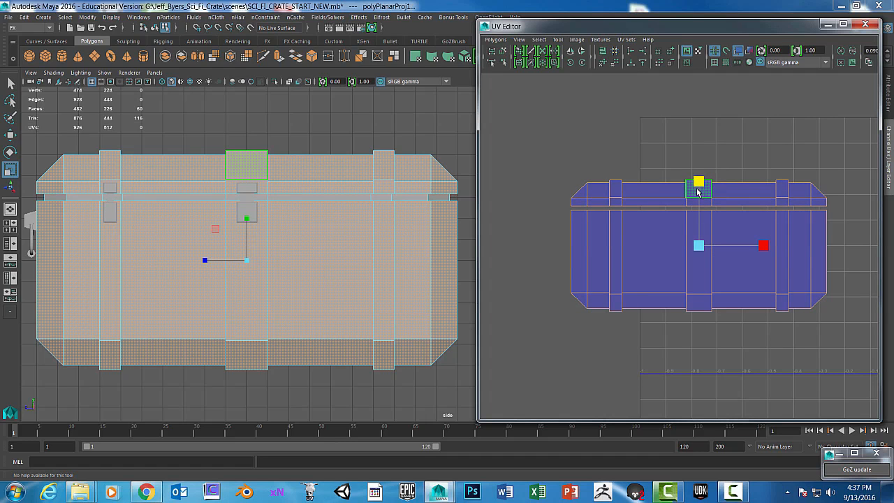
# Step: Move the front UV shell down to the baseline and horizontally until it sits against the outside edge of the 0–1 UV space
pyautogui.scroll(1, 697, 191)
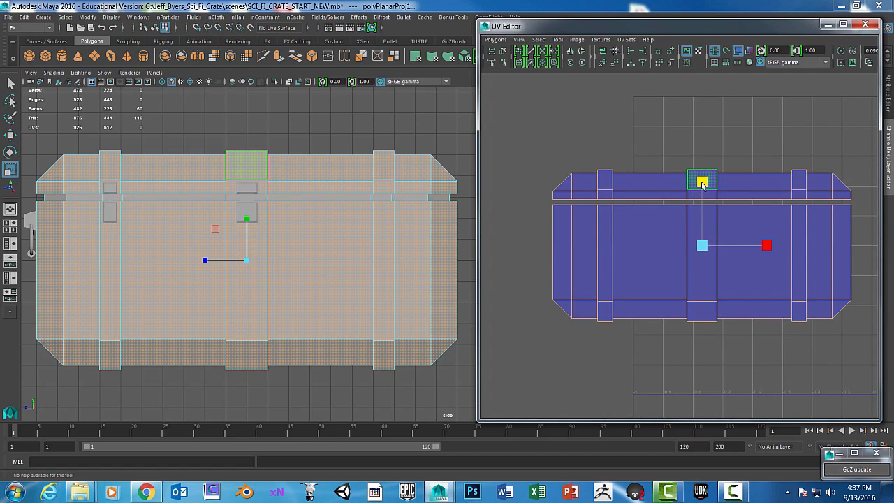
pyautogui.scroll(1, 702, 183)
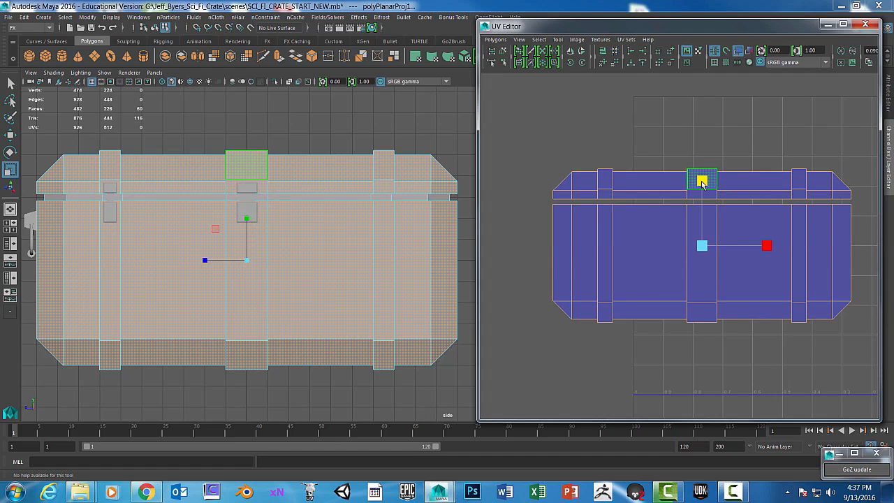
pyautogui.scroll(-4, 721, 193)
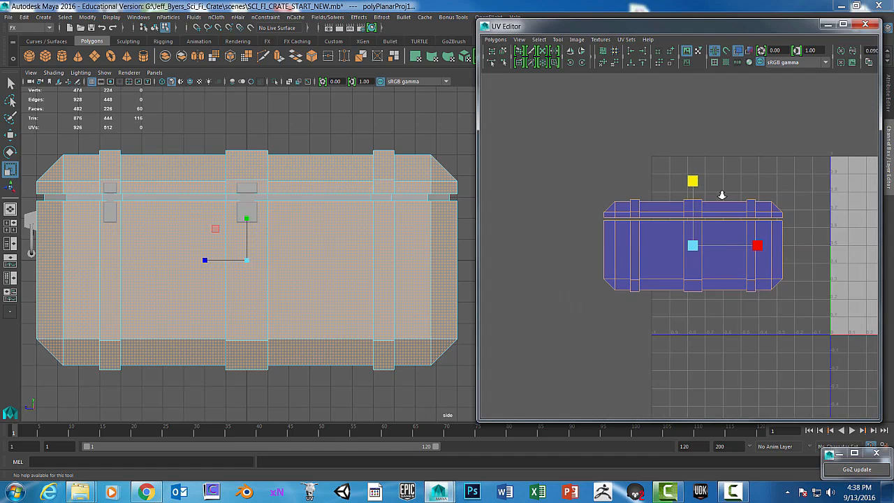
pyautogui.press('w')
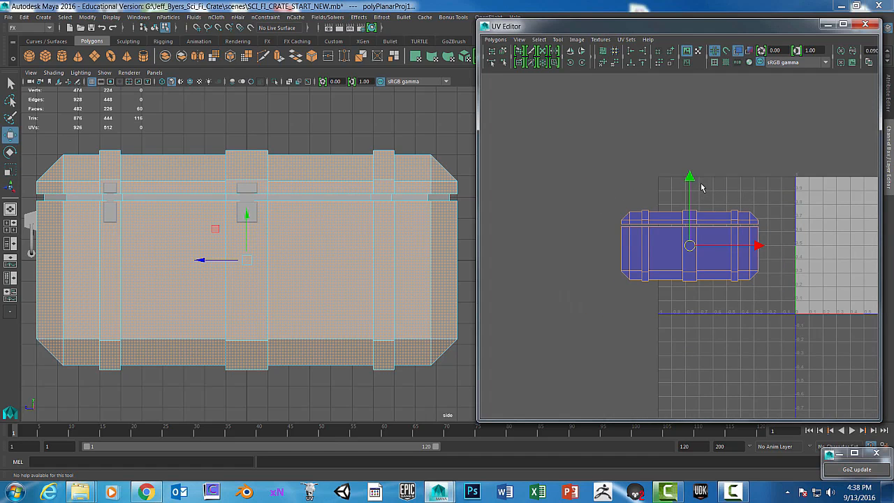
pyautogui.moveTo(690, 182); pyautogui.dragTo(692, 211)
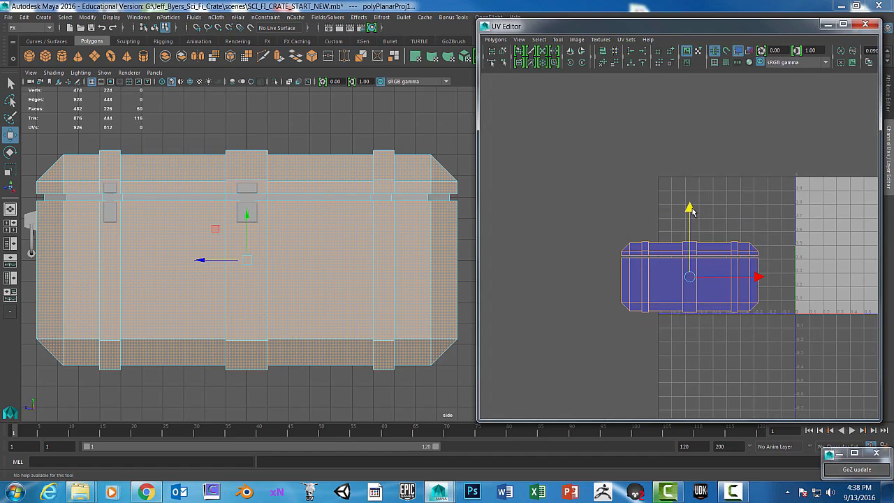
pyautogui.moveTo(761, 279); pyautogui.dragTo(795, 278)
pyautogui.scroll(-2, 660, 232)
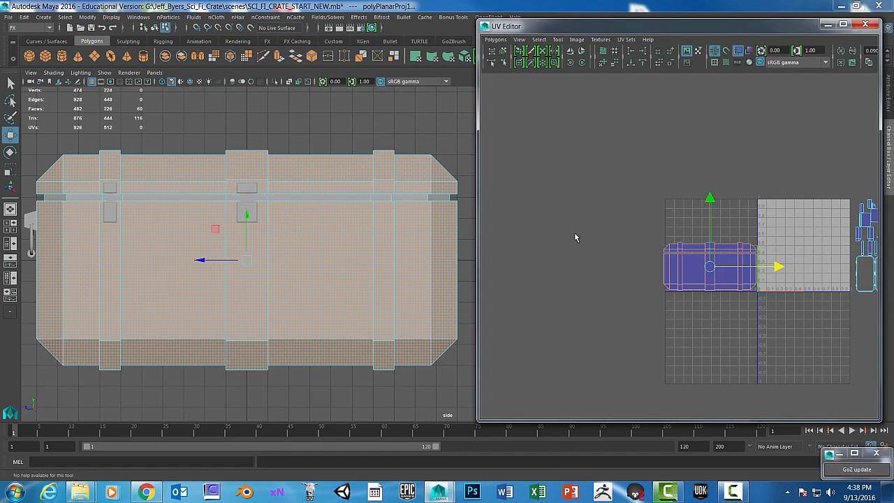
# Step: Select all faces on the crate's back side in the front view, covering both the lid and the body
pyautogui.press('space')
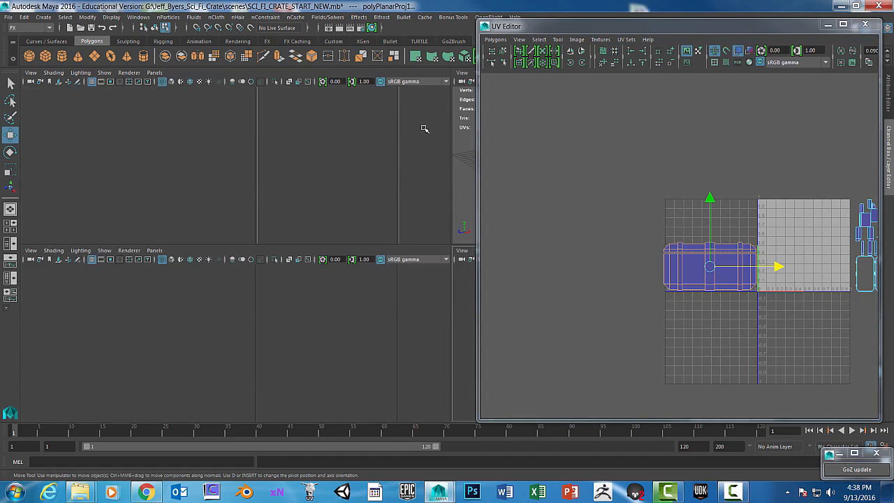
pyautogui.press('space')
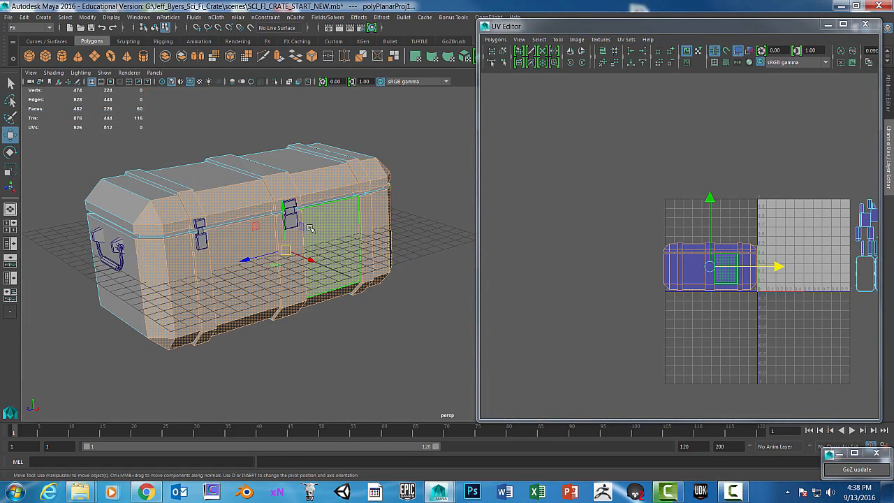
pyautogui.keyDown('alt'); pyautogui.moveTo(308, 229); pyautogui.dragTo(381, 225); pyautogui.keyUp('alt')
pyautogui.keyDown('alt'); pyautogui.moveTo(330, 214); pyautogui.dragTo(360, 210); pyautogui.keyUp('alt')
pyautogui.press('space')
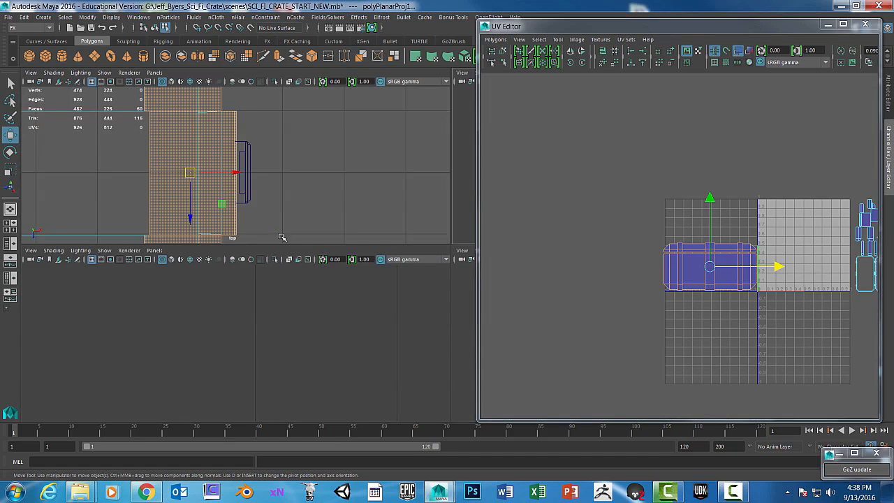
pyautogui.press('space')
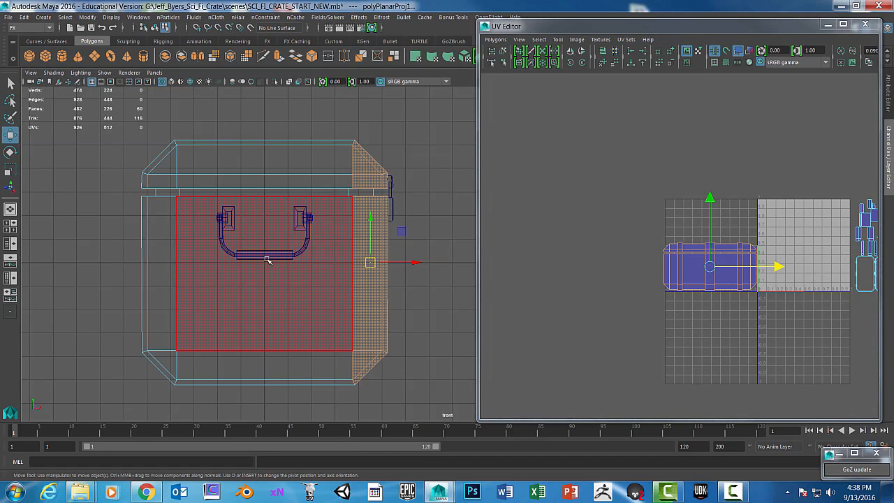
pyautogui.keyDown('alt'); pyautogui.moveTo(249, 262); pyautogui.dragTo(337, 278, button='middle'); pyautogui.keyUp('alt')
pyautogui.moveTo(161, 135); pyautogui.dragTo(266, 204)
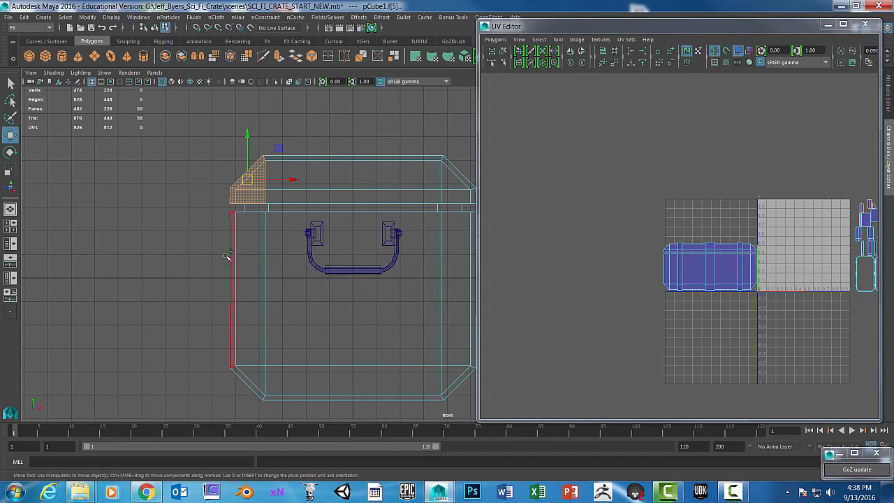
pyautogui.keyDown('shift'); pyautogui.moveTo(194, 233); pyautogui.dragTo(253, 394); pyautogui.keyUp('shift')
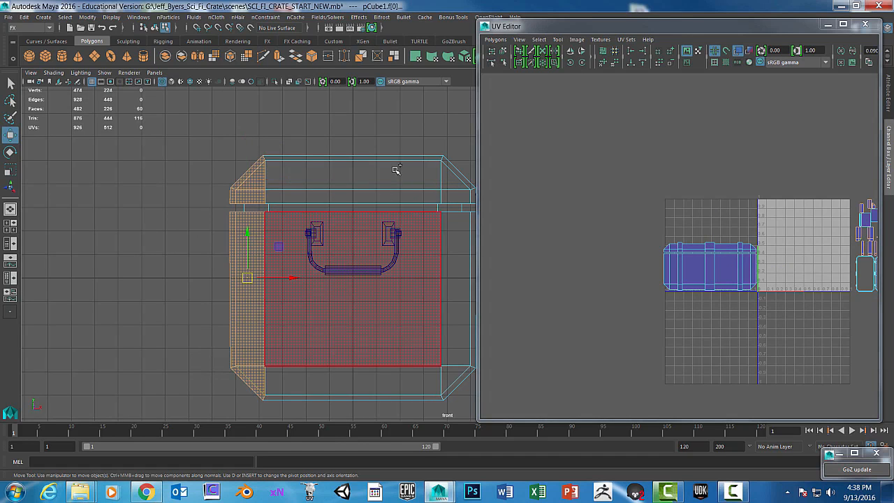
# Step: Apply a planar UV projection to the selected back faces, fitted to the bounding box and projected from the X axis
pyautogui.press('space')
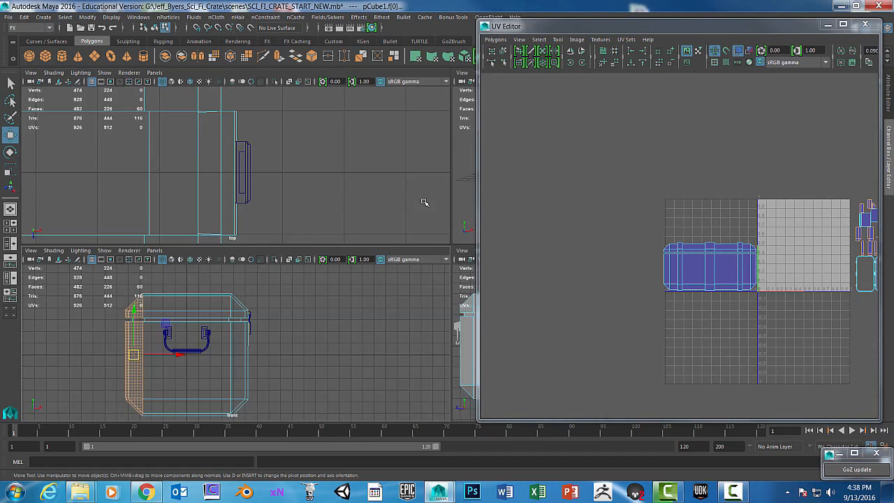
pyautogui.press('space')
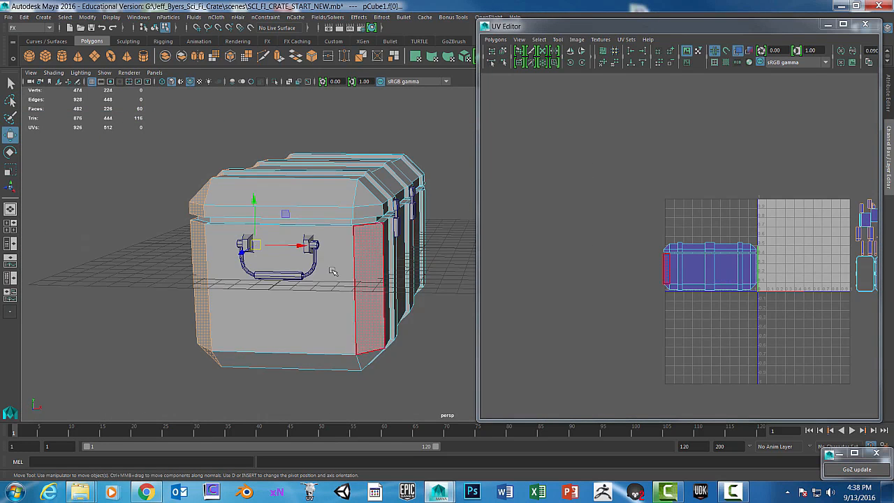
pyautogui.keyDown('alt'); pyautogui.moveTo(253, 274); pyautogui.dragTo(322, 231); pyautogui.keyUp('alt')
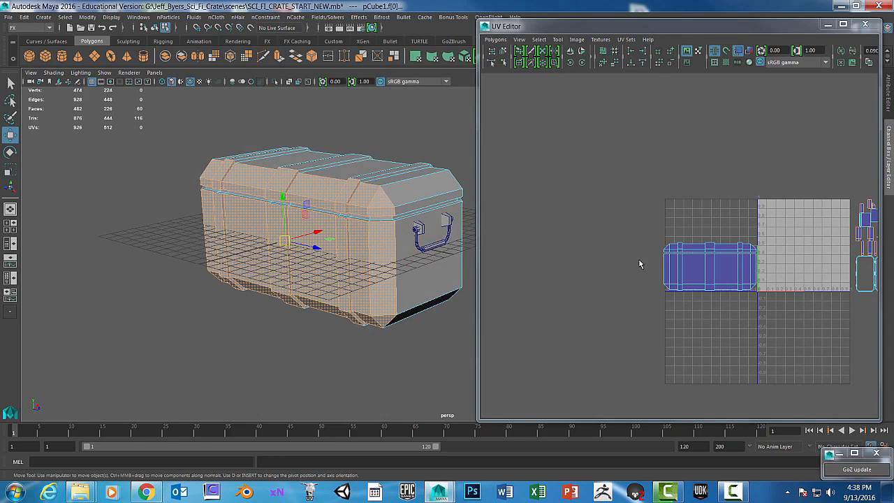
pyautogui.press('space')
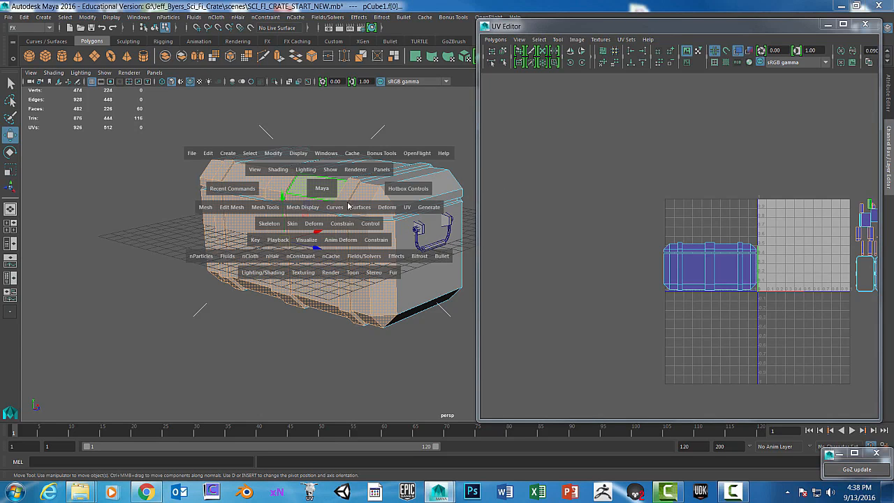
pyautogui.click(411, 207)
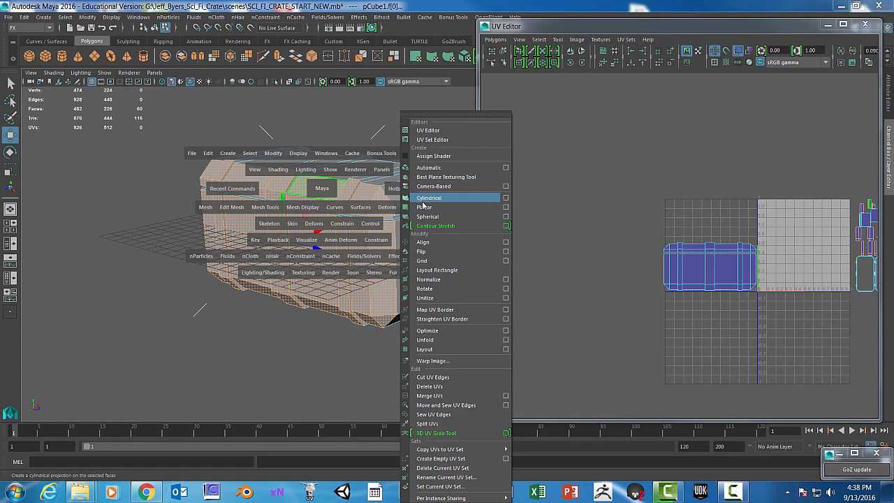
pyautogui.click(502, 208)
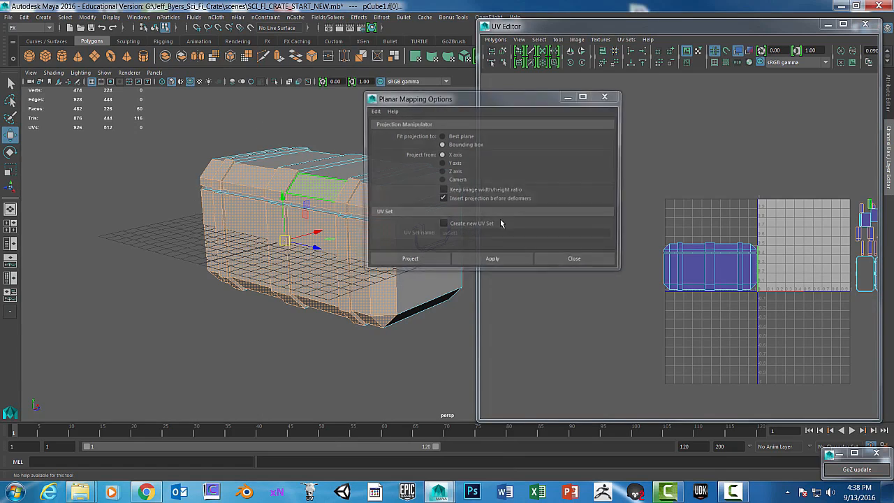
pyautogui.click(439, 261)
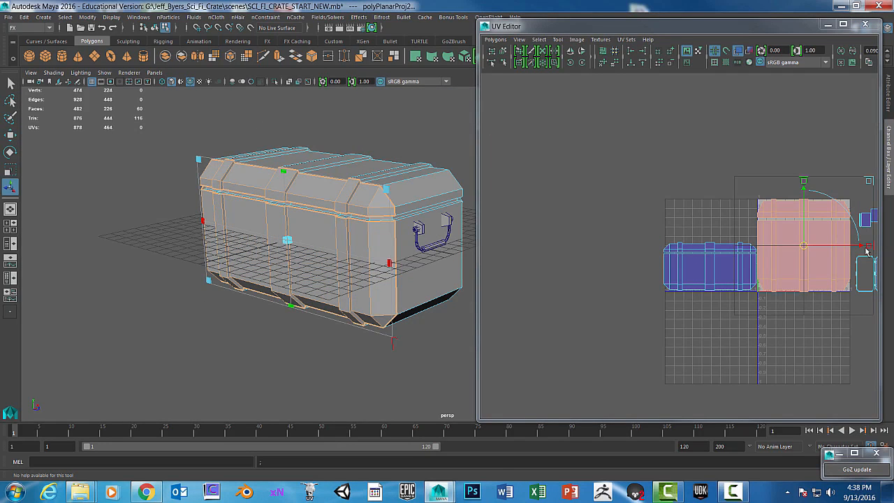
# Step: Move the back UV shell out of the 0–1 UV space and line it up directly above the front shell
pyautogui.moveTo(864, 249); pyautogui.dragTo(754, 249)
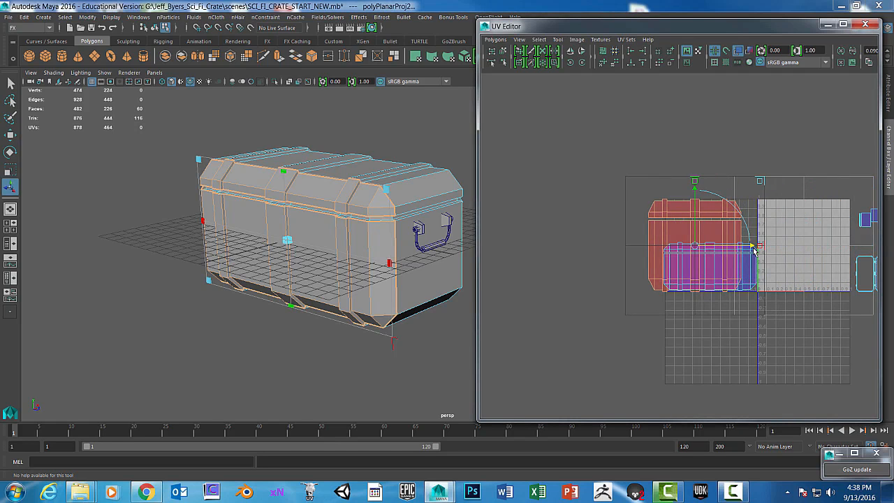
pyautogui.moveTo(695, 192); pyautogui.dragTo(695, 138)
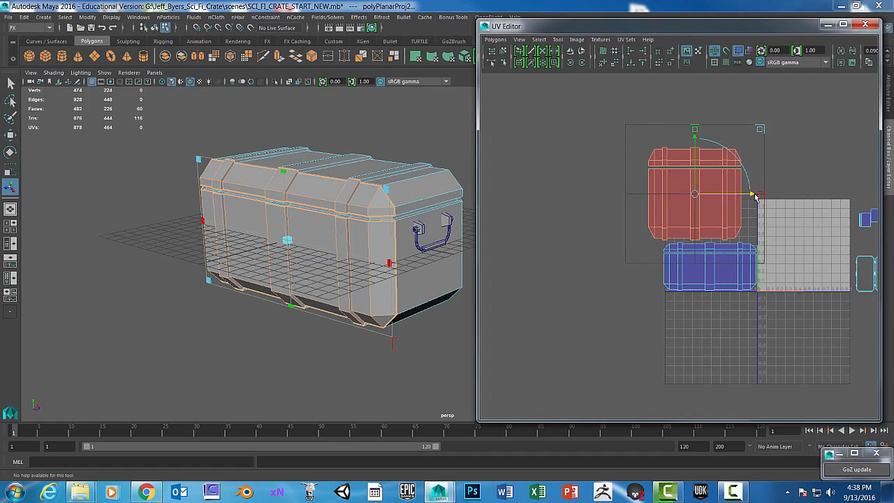
pyautogui.moveTo(757, 196); pyautogui.dragTo(769, 197)
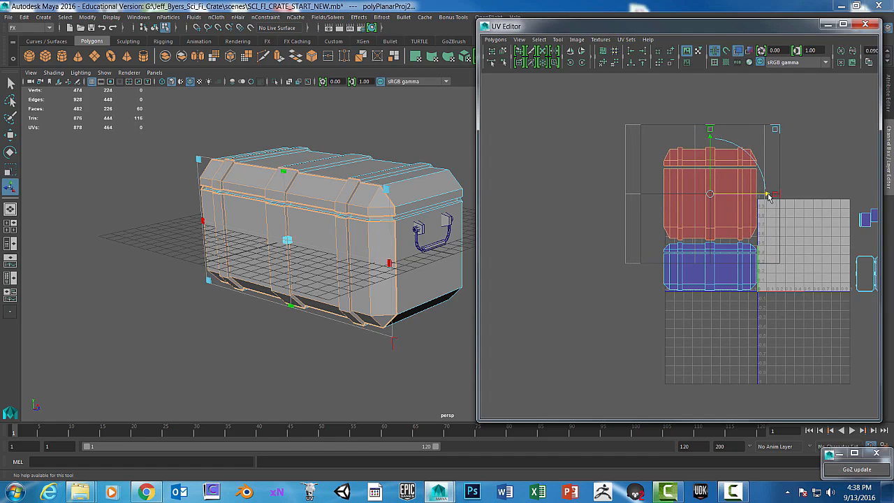
# Step: Scale the back UV shell vertically to about half its height and move it down over the front shell for comparison
pyautogui.scroll(2, 729, 200)
pyautogui.scroll(2, 640, 268)
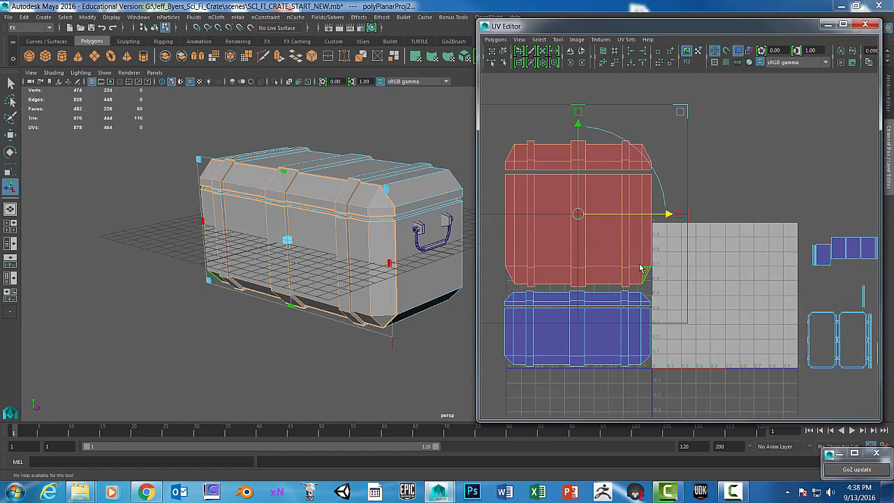
pyautogui.scroll(1, 691, 261)
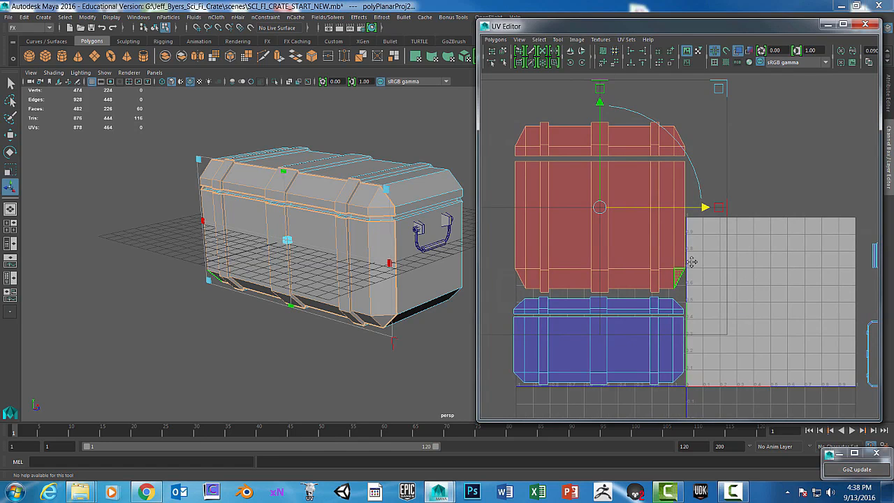
pyautogui.press('r')
pyautogui.moveTo(604, 145); pyautogui.dragTo(597, 176)
pyautogui.press('w')
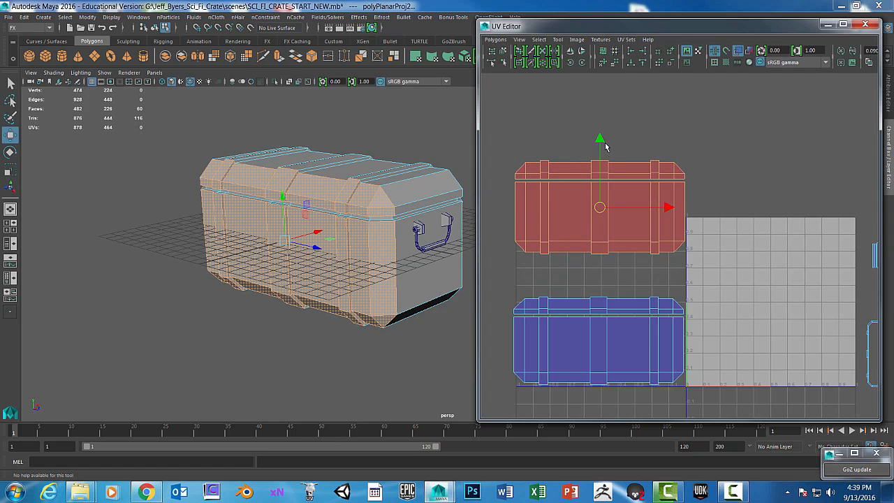
pyautogui.moveTo(602, 141); pyautogui.dragTo(595, 188)
pyautogui.moveTo(581, 244); pyautogui.dragTo(566, 276, button='middle')
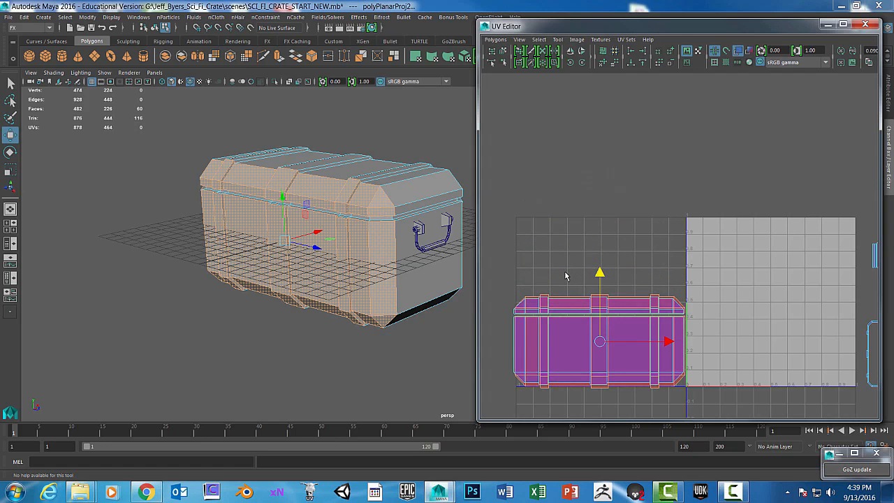
# Step: Fine-tune the back shell's vertical scale and position so that it matches the overlapped front shell
pyautogui.keyDown('alt'); pyautogui.moveTo(566, 276); pyautogui.dragTo(565, 271, button='right'); pyautogui.keyUp('alt')
pyautogui.press('f')
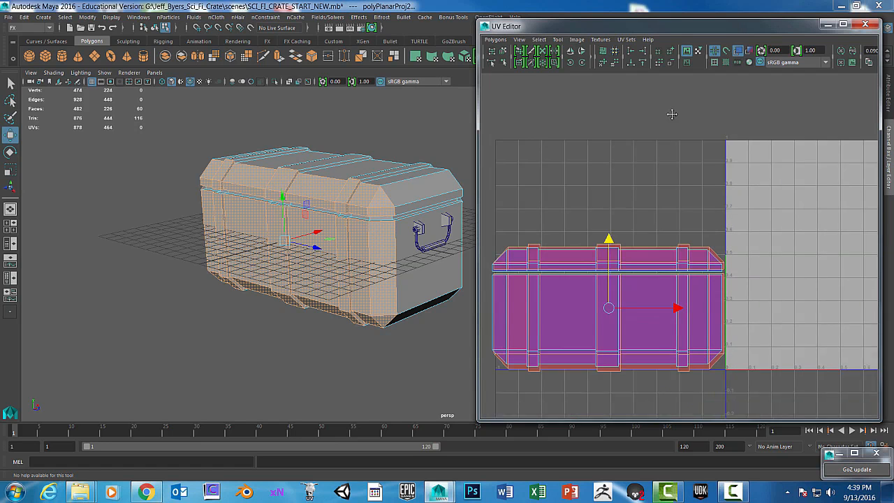
pyautogui.press('r')
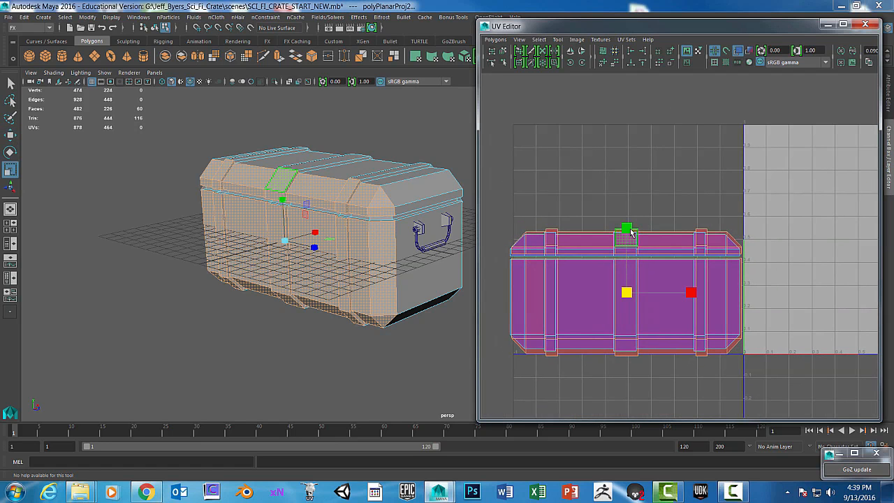
pyautogui.moveTo(631, 232); pyautogui.dragTo(621, 236)
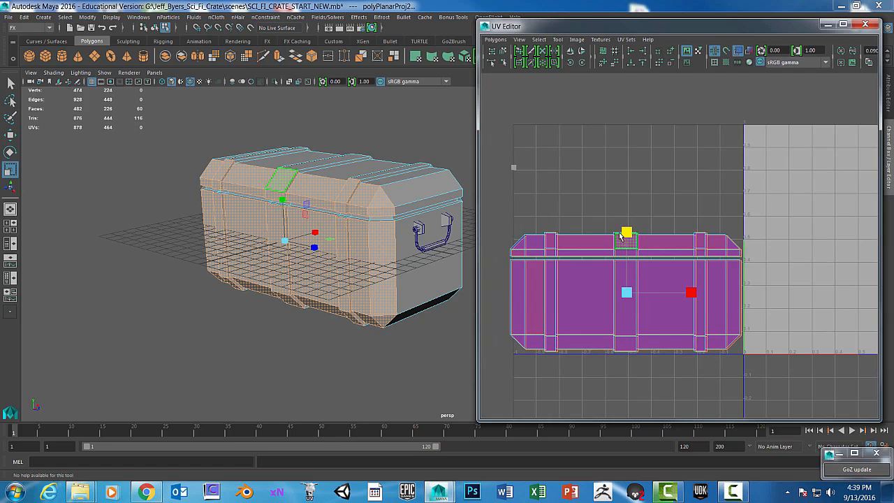
pyautogui.press('w')
pyautogui.click(626, 288)
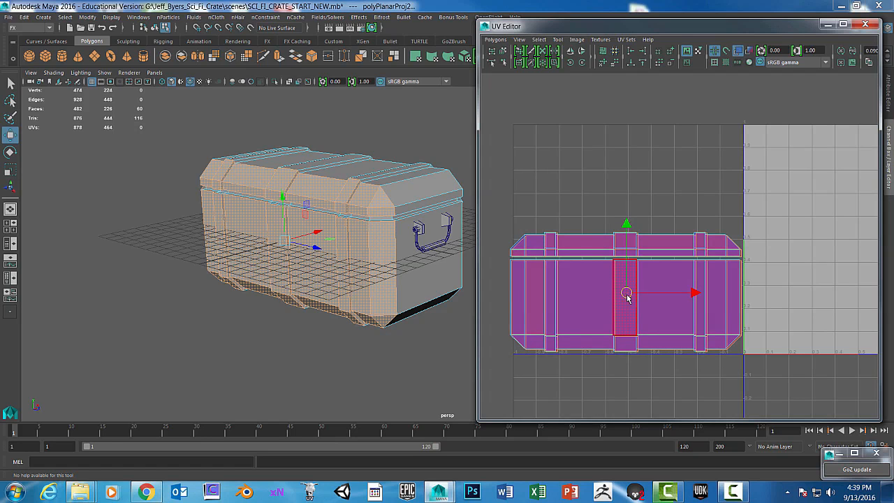
pyautogui.moveTo(626, 288); pyautogui.dragTo(627, 292)
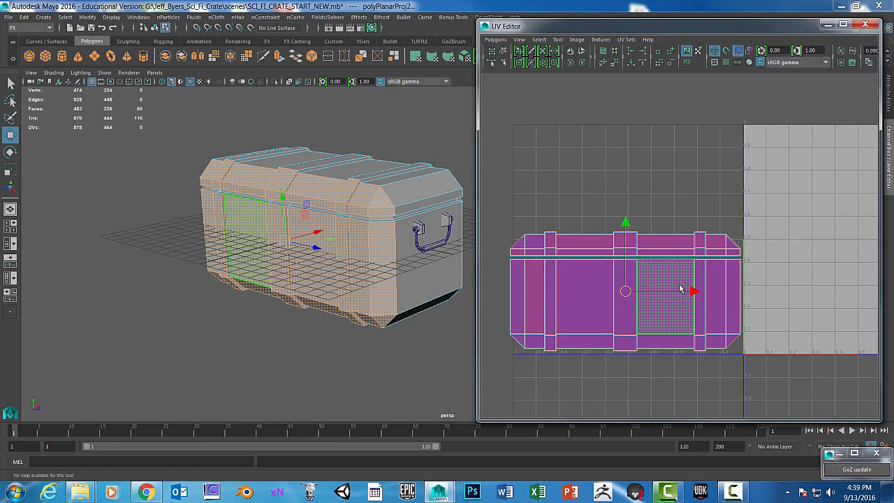
# Step: Move the back UV shell up until it clears the front shell, and flip its UVs horizontally to correct their reversed orientation
pyautogui.moveTo(626, 223); pyautogui.dragTo(631, 97)
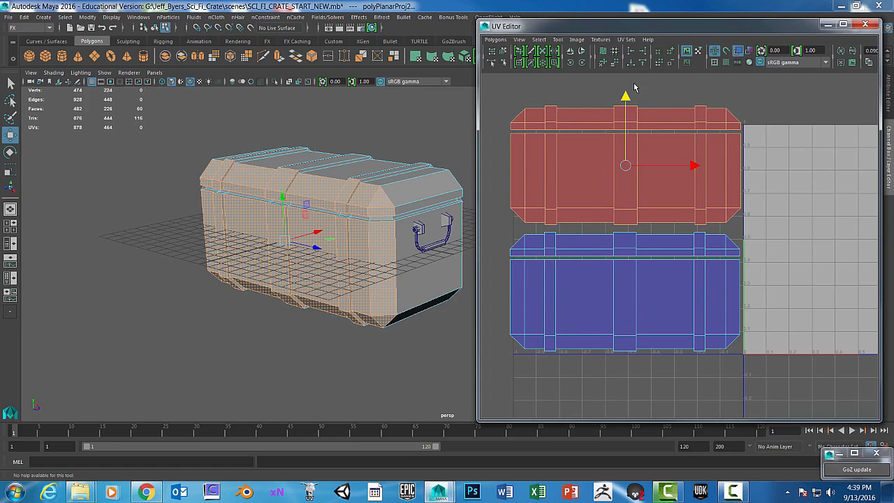
pyautogui.click(571, 53)
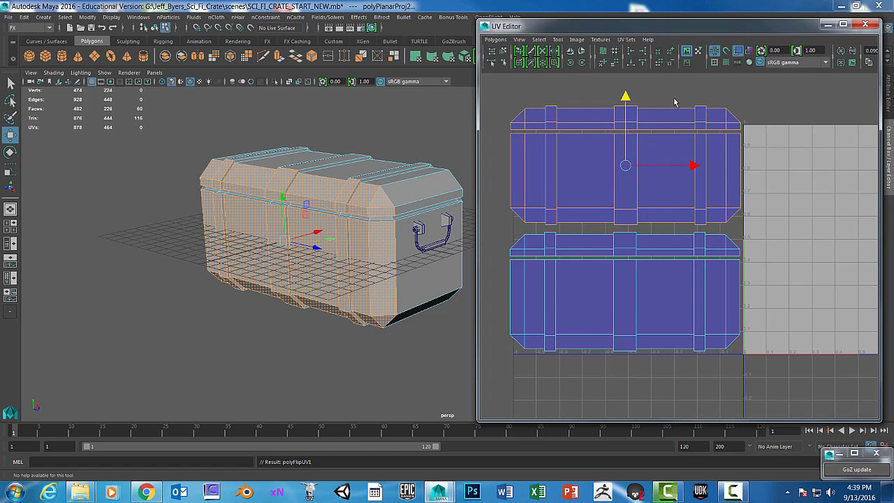
pyautogui.scroll(-1, 699, 152)
pyautogui.keyDown('alt'); pyautogui.moveTo(709, 159); pyautogui.dragTo(681, 167, button='middle'); pyautogui.keyUp('alt')
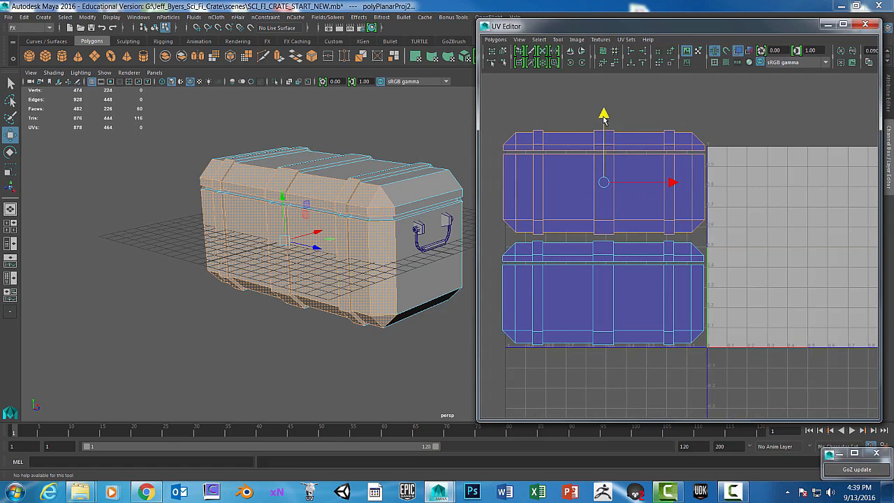
pyautogui.scroll(-3, 687, 144)
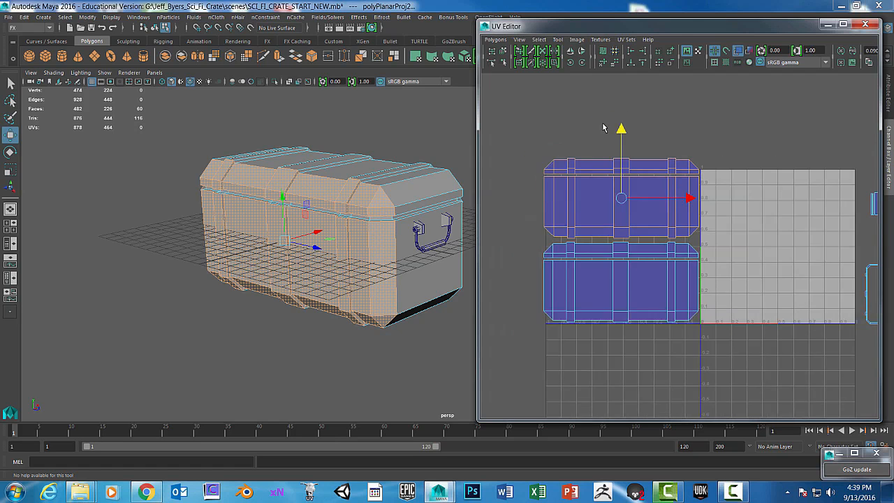
# Step: Clear the back shell's selection and select the four central faces of the crate's handle end: upper lid slope, lid rim, main panel and bottom bevel
pyautogui.keyDown('alt'); pyautogui.moveTo(745, 129); pyautogui.dragTo(740, 113, button='middle'); pyautogui.keyUp('alt')
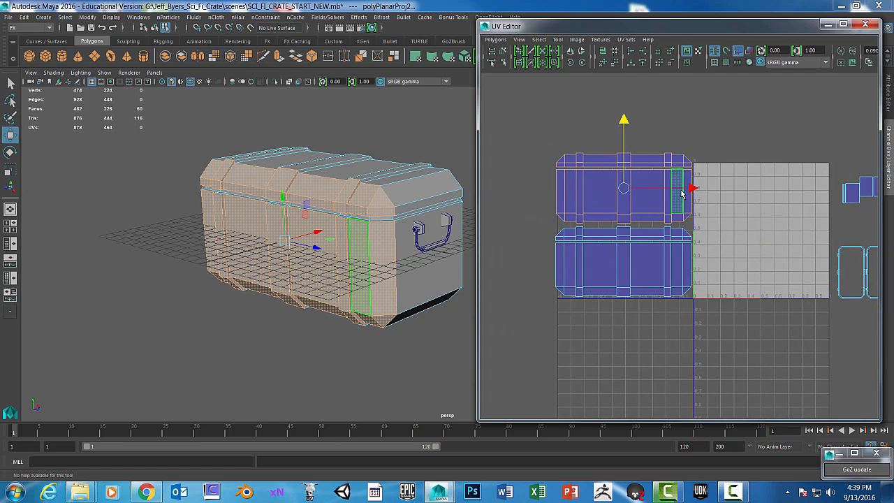
pyautogui.keyDown('alt'); pyautogui.moveTo(682, 192); pyautogui.dragTo(780, 133, button='right'); pyautogui.keyUp('alt')
pyautogui.click(772, 112)
pyautogui.keyDown('alt'); pyautogui.moveTo(703, 166); pyautogui.dragTo(749, 192, button='middle'); pyautogui.keyUp('alt')
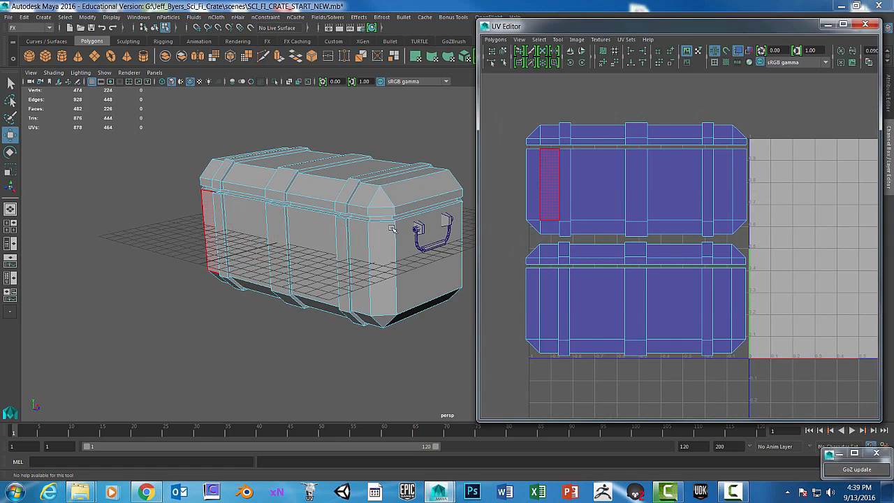
pyautogui.keyDown('alt'); pyautogui.moveTo(414, 229); pyautogui.dragTo(383, 209); pyautogui.keyUp('alt')
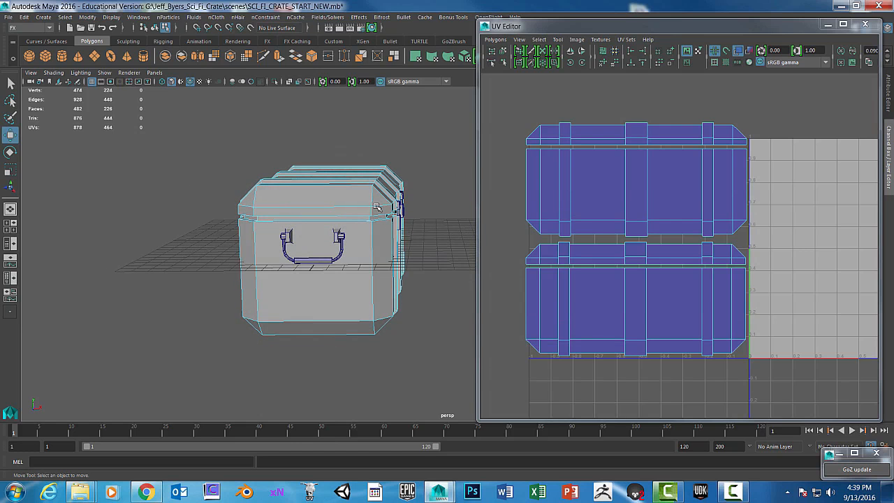
pyautogui.click(349, 206)
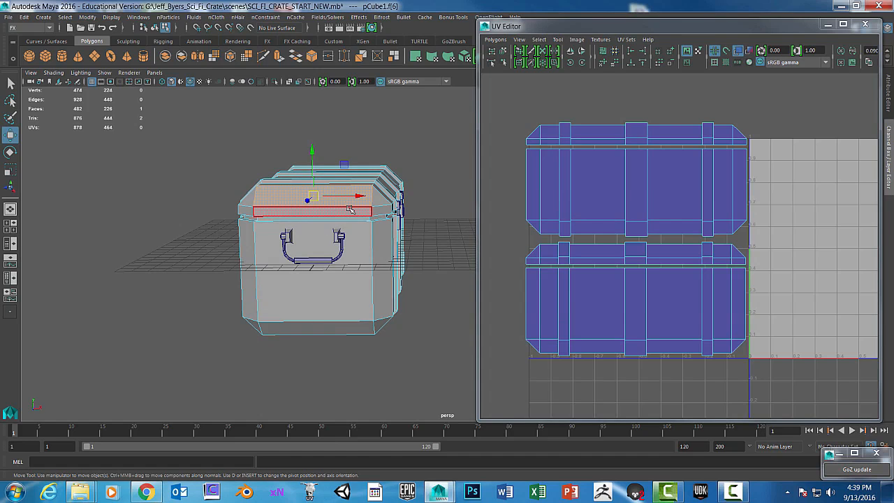
pyautogui.keyDown('shift'); pyautogui.click(349, 210); pyautogui.keyUp('shift')
pyautogui.keyDown('shift'); pyautogui.click(354, 235); pyautogui.keyUp('shift')
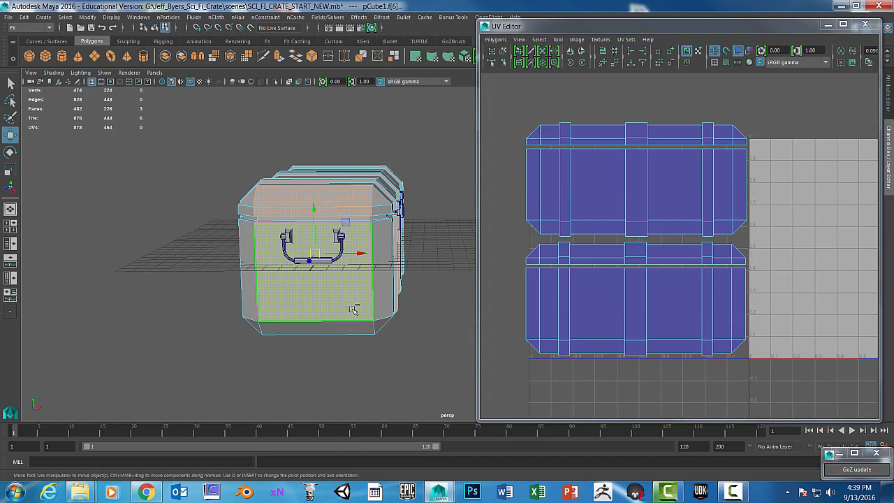
pyautogui.keyDown('shift'); pyautogui.click(357, 330); pyautogui.keyUp('shift')
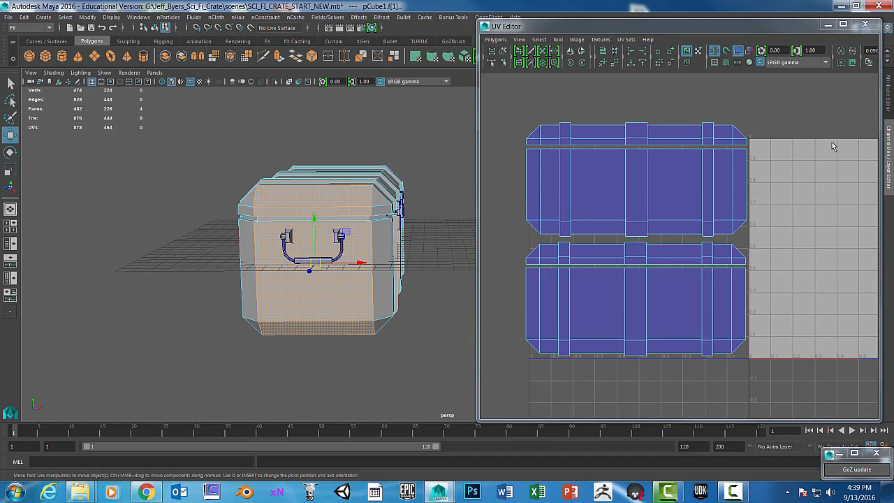
# Step: Examine the selected handle-end faces from several angles to determine which axis they face
pyautogui.keyDown('alt'); pyautogui.moveTo(833, 146); pyautogui.dragTo(831, 191, button='right'); pyautogui.keyUp('alt')
pyautogui.keyDown('alt'); pyautogui.moveTo(813, 199); pyautogui.dragTo(755, 202, button='middle'); pyautogui.keyUp('alt')
pyautogui.keyDown('alt'); pyautogui.moveTo(395, 185); pyautogui.dragTo(380, 198, button='right'); pyautogui.keyUp('alt')
pyautogui.keyDown('alt'); pyautogui.moveTo(380, 198); pyautogui.dragTo(321, 219, button='middle'); pyautogui.keyUp('alt')
pyautogui.keyDown('alt'); pyautogui.moveTo(321, 219); pyautogui.dragTo(419, 229); pyautogui.keyUp('alt')
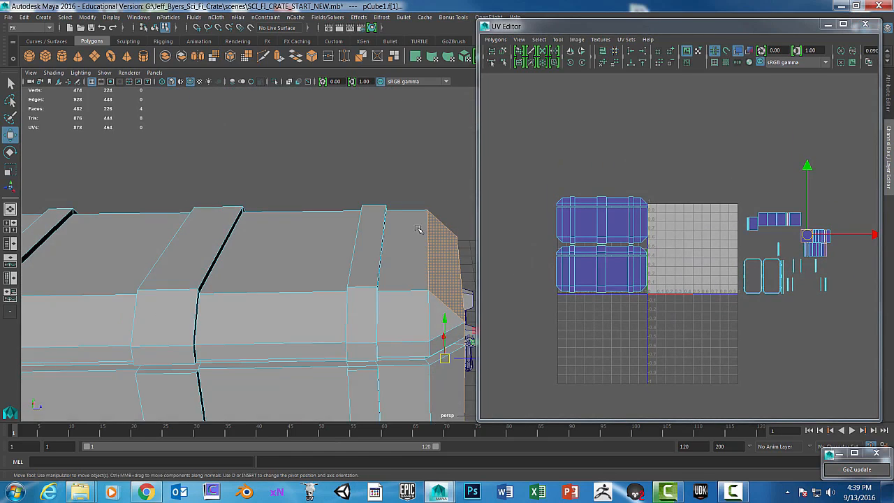
pyautogui.keyDown('alt'); pyautogui.moveTo(419, 229); pyautogui.dragTo(327, 234, button='right'); pyautogui.keyUp('alt')
pyautogui.keyDown('alt'); pyautogui.moveTo(327, 234); pyautogui.dragTo(393, 239, button='middle'); pyautogui.keyUp('alt')
pyautogui.keyDown('alt'); pyautogui.moveTo(394, 239); pyautogui.dragTo(356, 222); pyautogui.keyUp('alt')
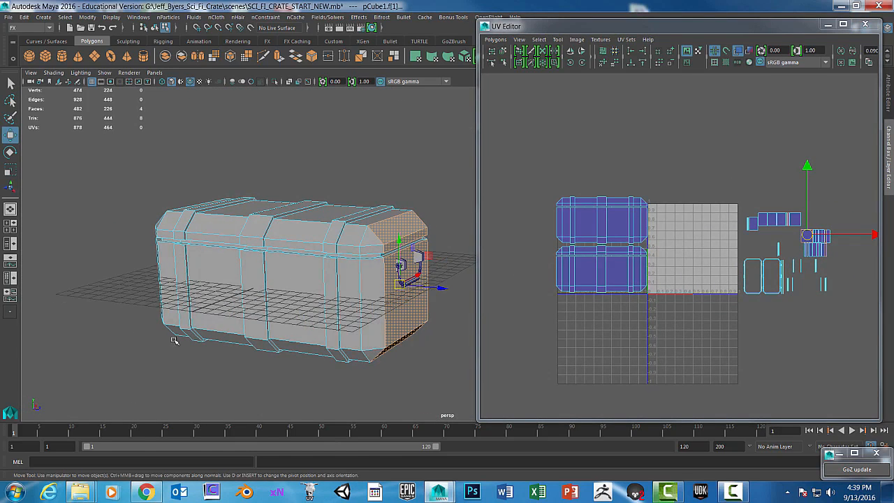
pyautogui.keyDown('alt'); pyautogui.moveTo(399, 259); pyautogui.dragTo(337, 259, button='right'); pyautogui.keyUp('alt')
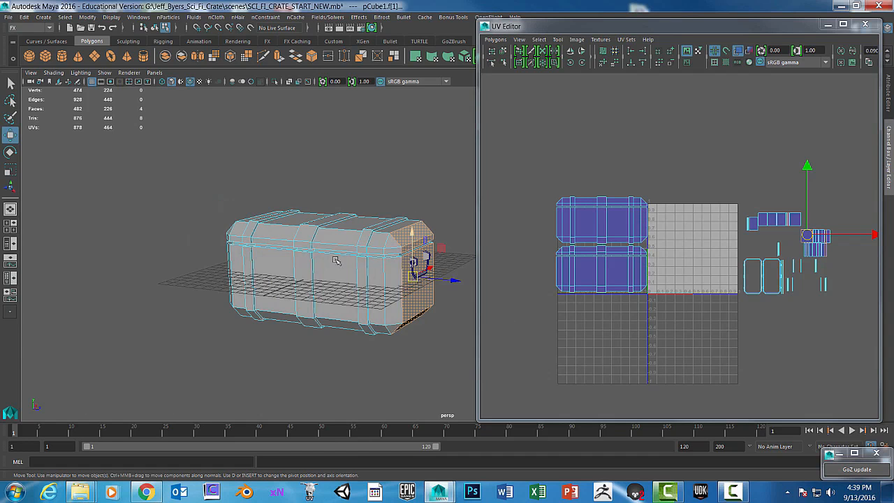
pyautogui.keyDown('alt'); pyautogui.moveTo(304, 250); pyautogui.dragTo(309, 251, button='middle'); pyautogui.keyUp('alt')
pyautogui.keyDown('alt'); pyautogui.moveTo(309, 251); pyautogui.dragTo(364, 254); pyautogui.keyUp('alt')
pyautogui.keyDown('alt'); pyautogui.moveTo(325, 231); pyautogui.dragTo(210, 203, button='middle'); pyautogui.keyUp('alt')
pyautogui.keyDown('alt'); pyautogui.moveTo(340, 236); pyautogui.dragTo(300, 236); pyautogui.keyUp('alt')
pyautogui.keyDown('alt'); pyautogui.moveTo(363, 250); pyautogui.dragTo(278, 248); pyautogui.keyUp('alt')
# Step: Planar-map the selected handle-end faces with the projection fitted to the bounding box and projected from the Z axis
pyautogui.press('space')
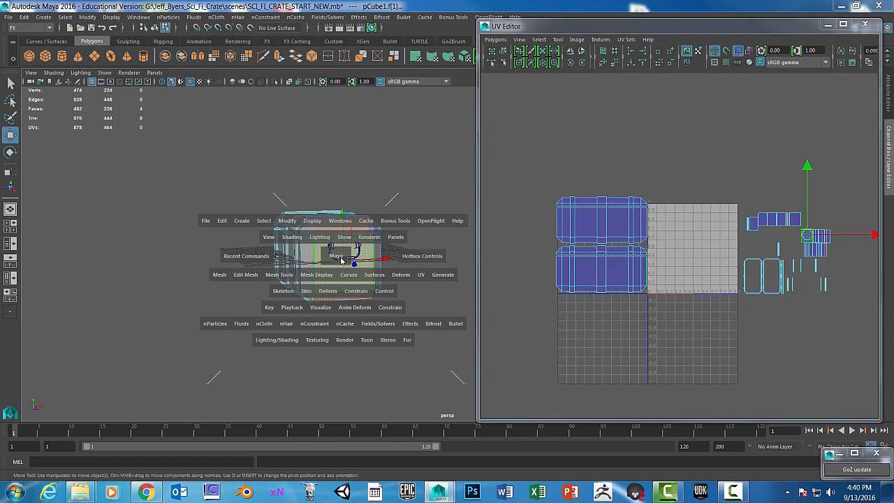
pyautogui.click(421, 274)
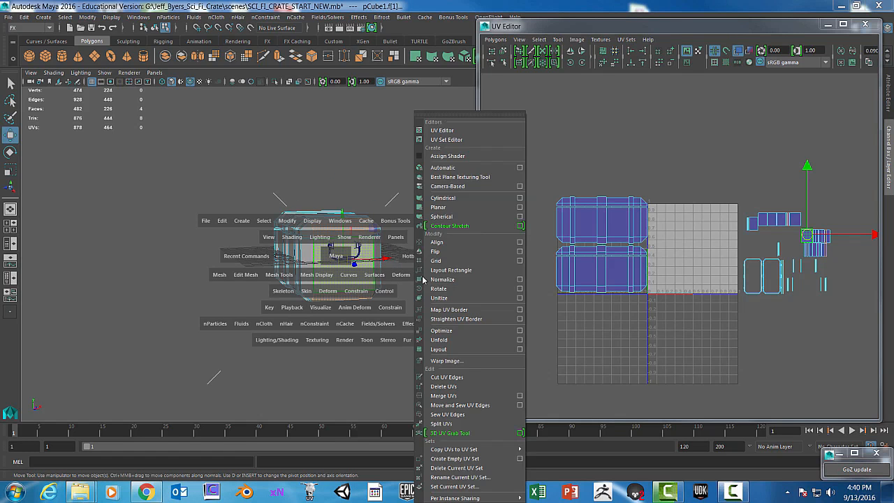
pyautogui.click(519, 207)
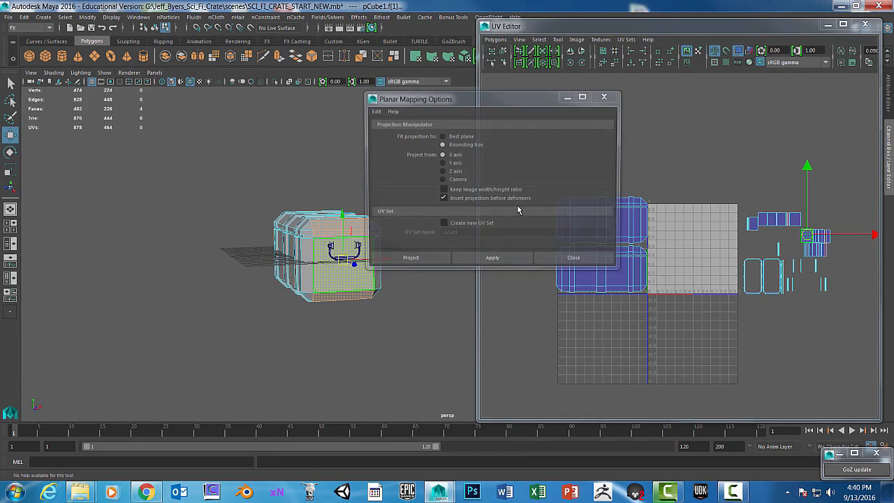
pyautogui.click(441, 173)
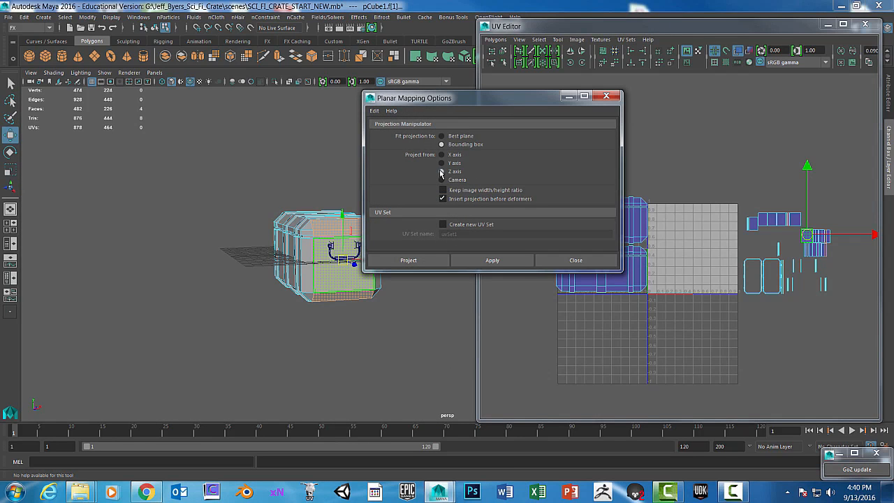
pyautogui.click(409, 260)
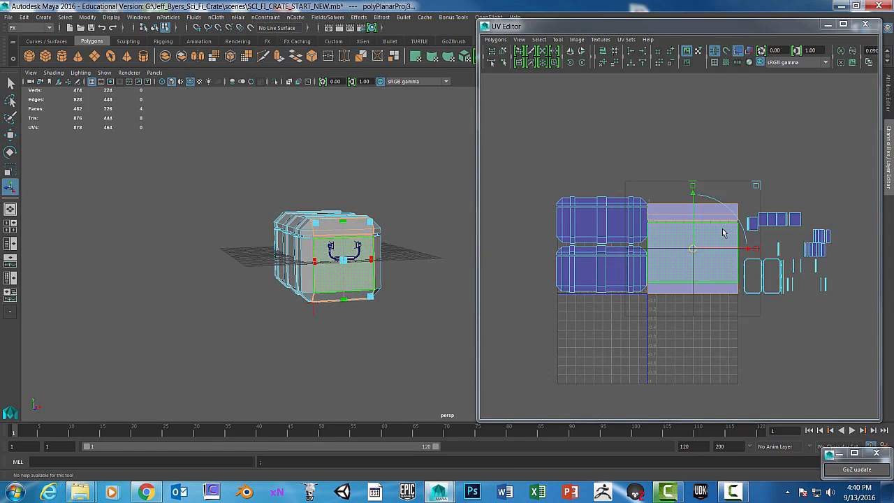
# Step: Show the crate's handle end in the front orthographic view with shaded display as a proportion reference
pyautogui.press('space')
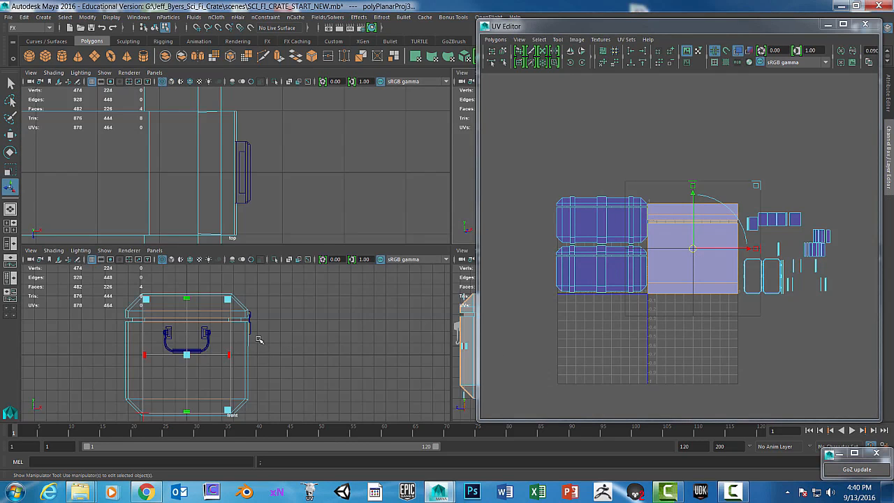
pyautogui.press('space')
pyautogui.keyDown('alt'); pyautogui.moveTo(427, 285); pyautogui.dragTo(352, 252, button='middle'); pyautogui.keyUp('alt')
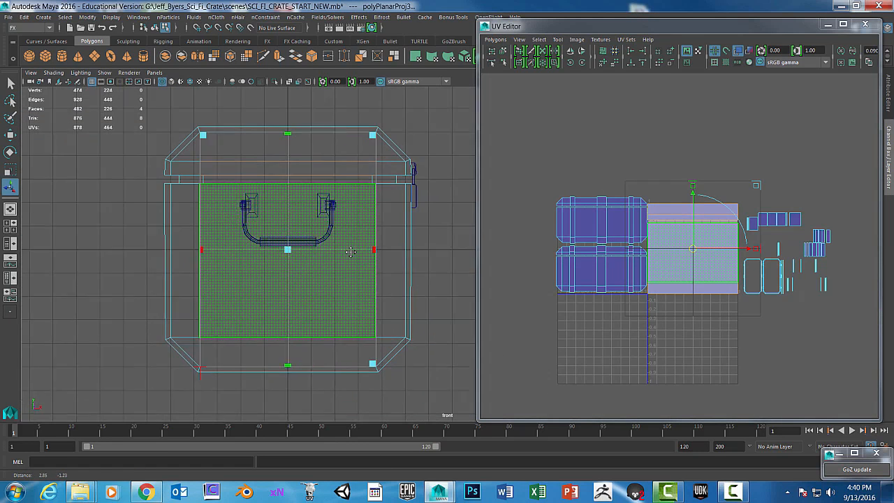
pyautogui.scroll(-1, 353, 254)
pyautogui.press('5')
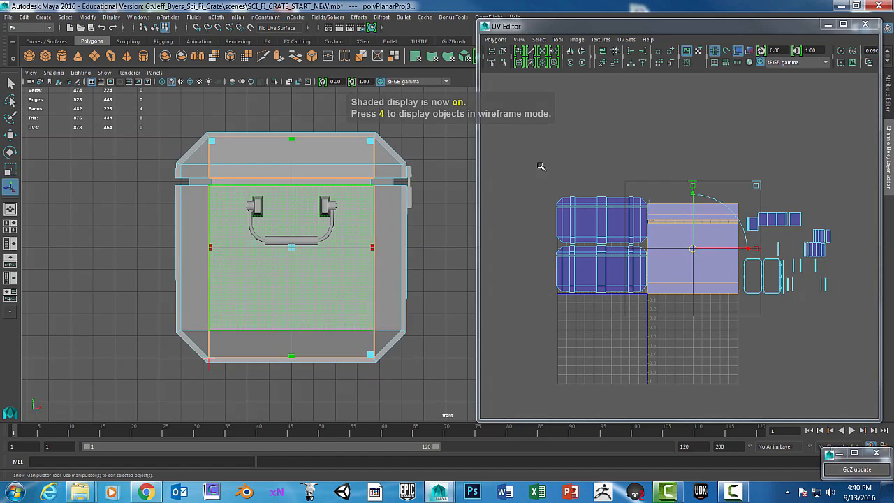
# Step: Move the handle-end UV shell above the back shell and scale it horizontally to about two-thirds of its width
pyautogui.scroll(3, 695, 313)
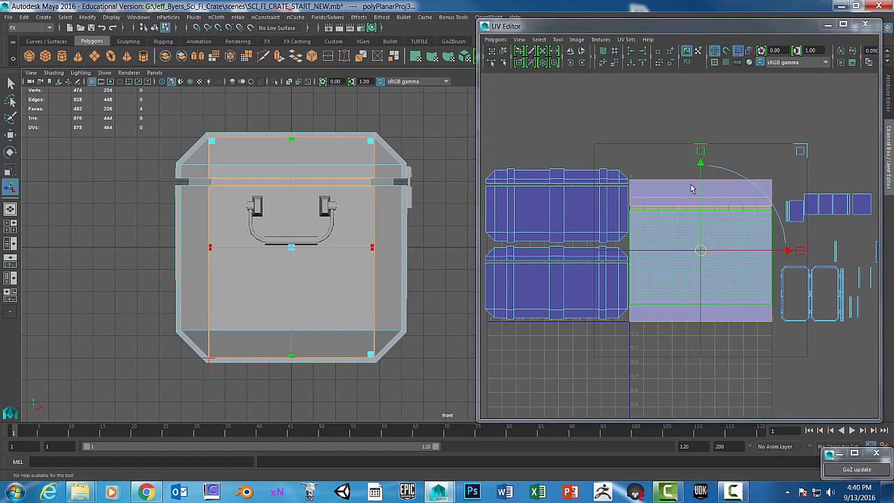
pyautogui.press('w')
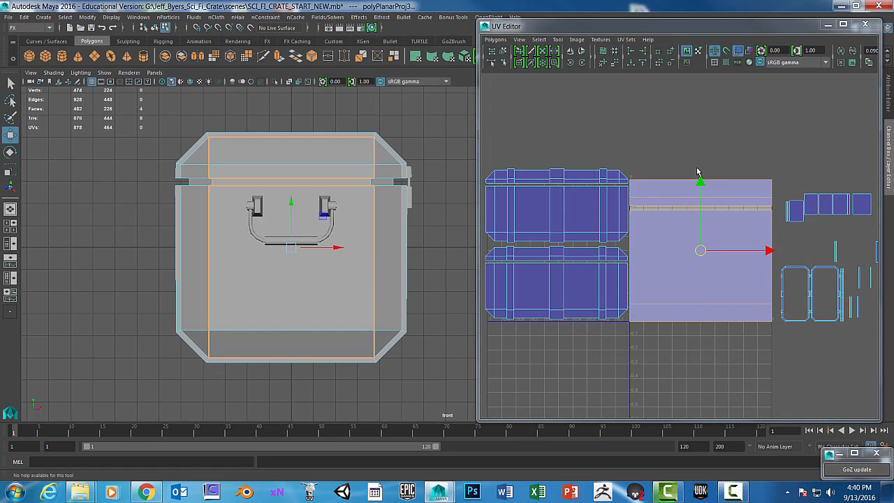
pyautogui.moveTo(702, 183); pyautogui.dragTo(689, 82)
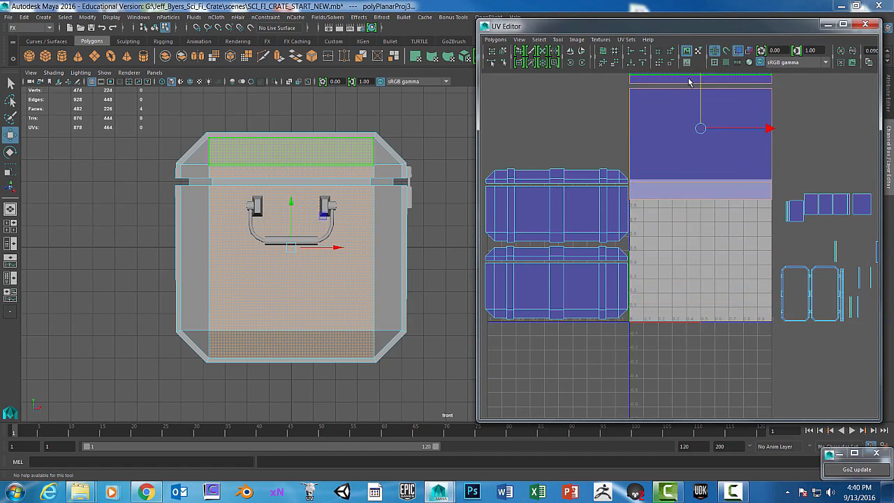
pyautogui.scroll(-3, 702, 126)
pyautogui.moveTo(696, 115); pyautogui.dragTo(695, 91)
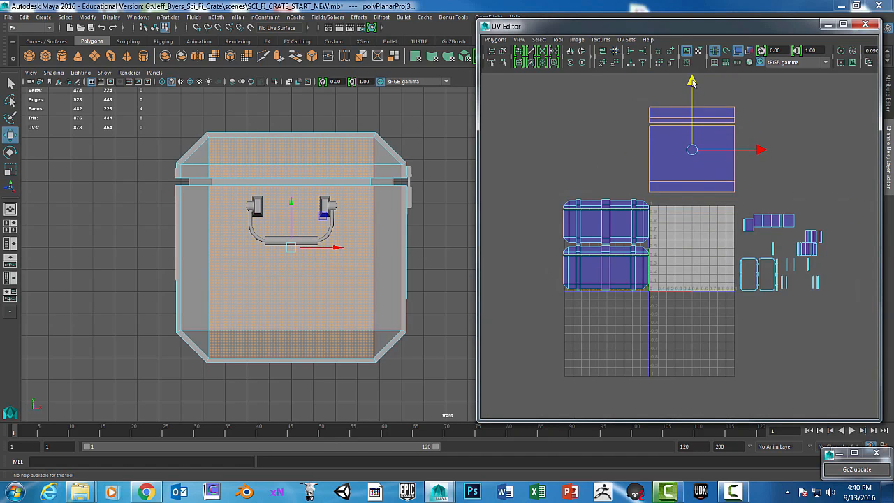
pyautogui.moveTo(762, 153); pyautogui.dragTo(677, 150)
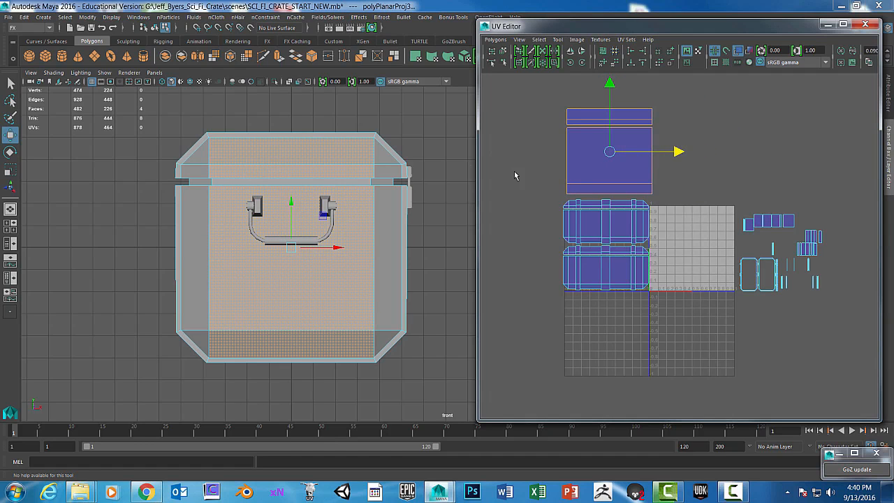
pyautogui.press('r')
pyautogui.moveTo(675, 151); pyautogui.dragTo(653, 151)
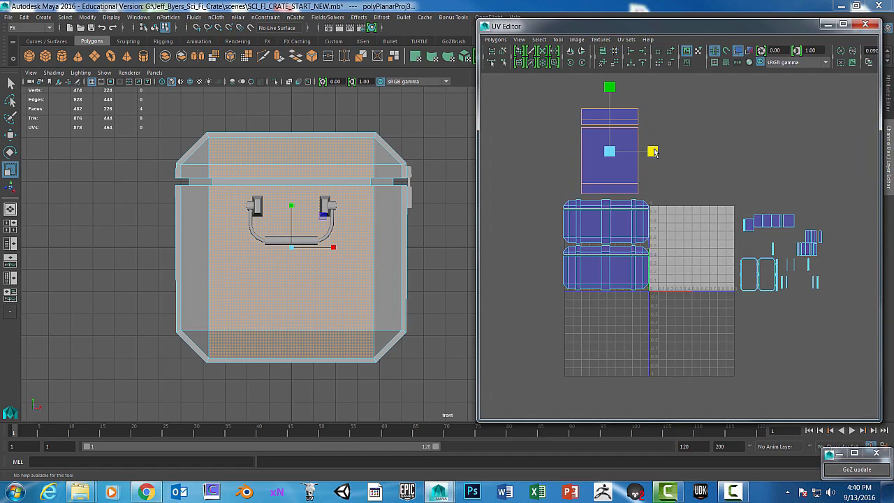
# Step: Move the handle-end UV shell down over the back shell and scale it uniformly to a little over half its size
pyautogui.press('w')
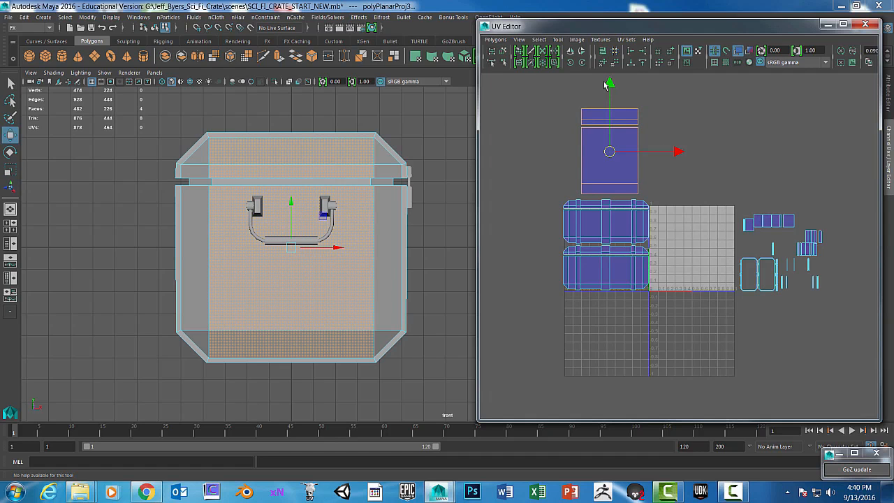
pyautogui.moveTo(608, 87); pyautogui.dragTo(602, 160)
pyautogui.press('r')
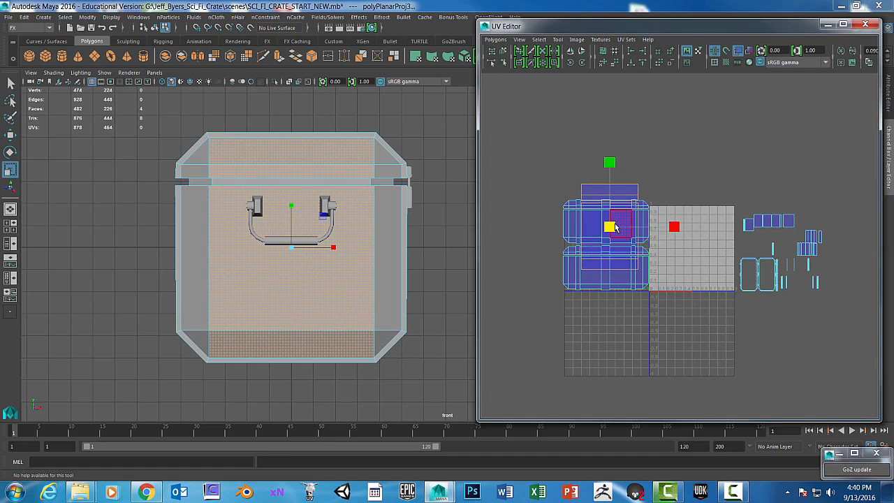
pyautogui.moveTo(615, 227); pyautogui.dragTo(587, 227)
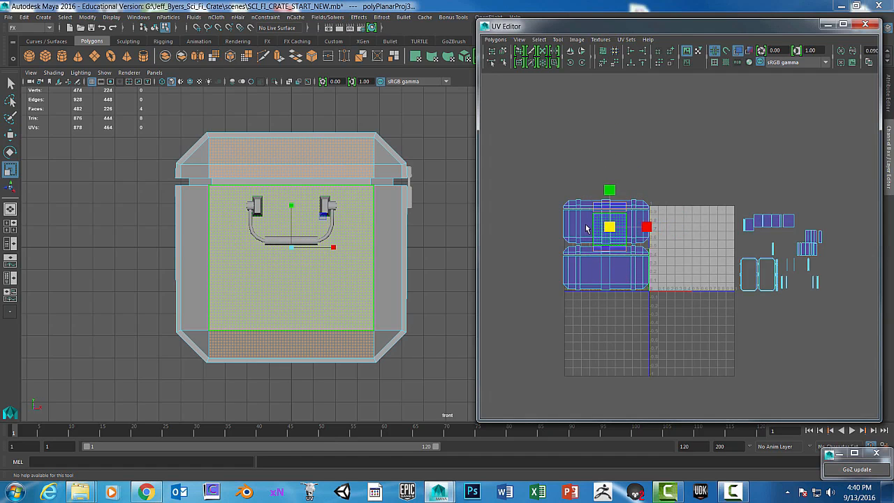
# Step: Overlap the handle-end shell with the back shell's right edge and fine-tune its uniform scale to match the back shell's height
pyautogui.scroll(5, 631, 219)
pyautogui.scroll(-2, 645, 219)
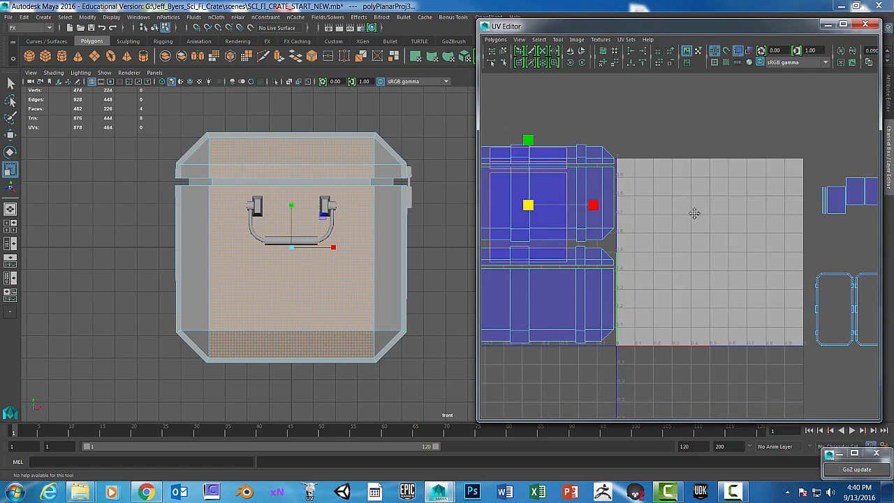
pyautogui.keyDown('alt'); pyautogui.moveTo(694, 213); pyautogui.dragTo(753, 219, button='middle'); pyautogui.keyUp('alt')
pyautogui.moveTo(591, 212); pyautogui.dragTo(686, 200)
pyautogui.press('w')
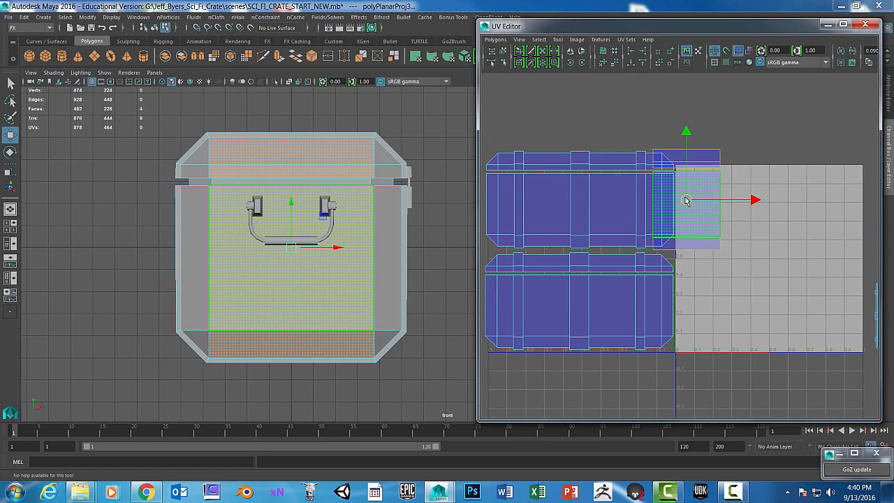
pyautogui.press('r')
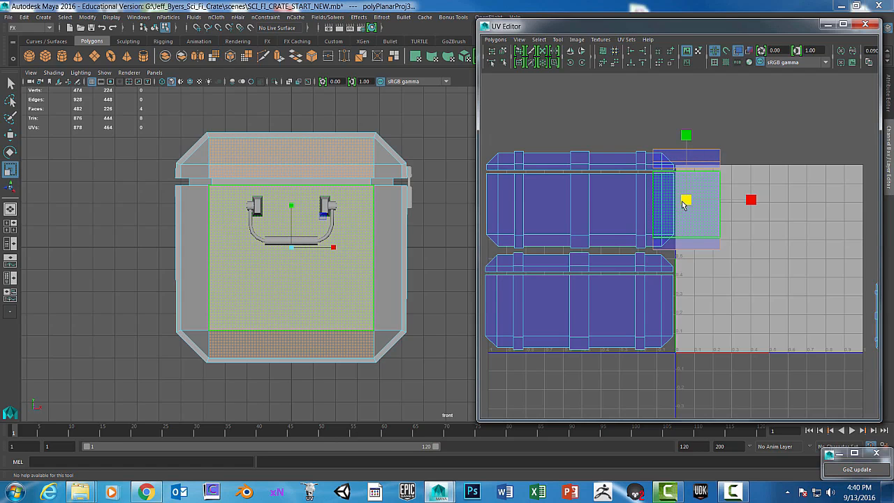
pyautogui.moveTo(686, 202); pyautogui.dragTo(683, 203)
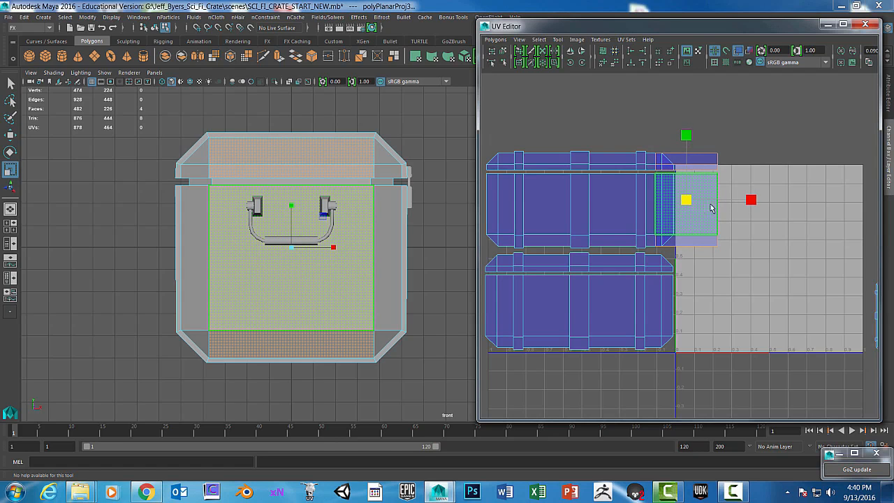
# Step: Move the handle-end UV shell horizontally to the left of the back shell, leaving a small gap
pyautogui.press('w')
pyautogui.scroll(-3, 735, 208)
pyautogui.moveTo(750, 220); pyautogui.dragTo(606, 220)
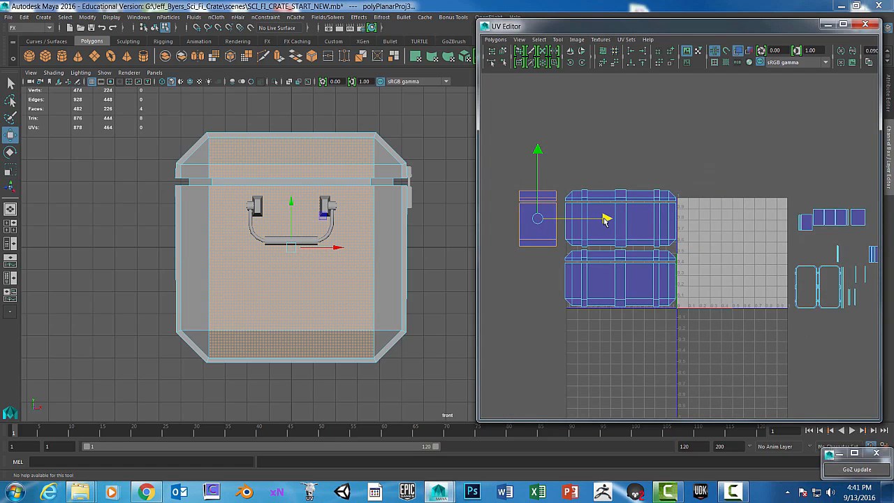
# Step: Return to the perspective view and select the four central faces of the crate's opposite end, from upper lid slope to bottom bevel
pyautogui.press('space')
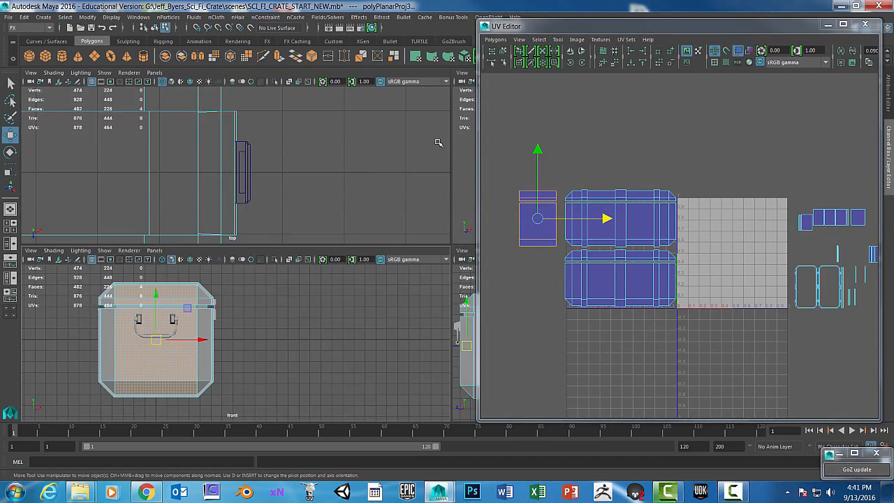
pyautogui.press('space')
pyautogui.moveTo(319, 222)
pyautogui.keyDown('alt'); pyautogui.mouseDown()
pyautogui.moveTo(401, 237)
pyautogui.moveTo(328, 248)
pyautogui.moveTo(301, 223)
pyautogui.moveTo(314, 209)
pyautogui.mouseUp(); pyautogui.keyUp('alt')
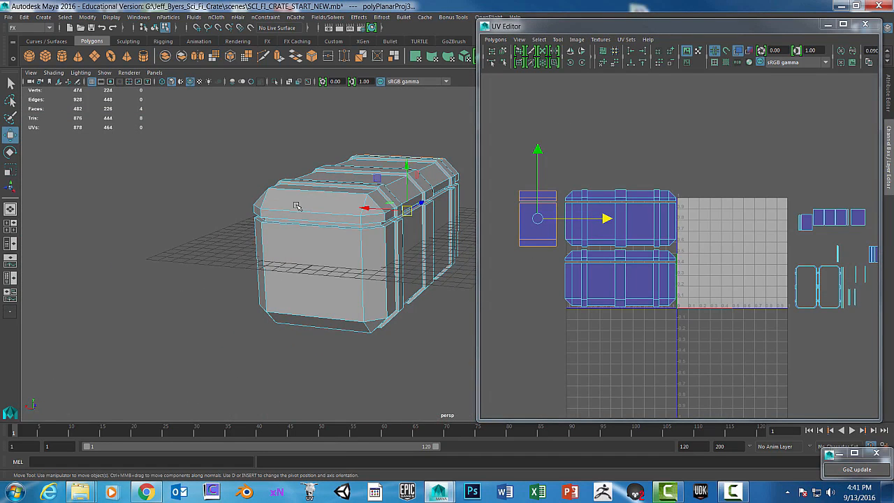
pyautogui.click(315, 209)
pyautogui.keyDown('shift'); pyautogui.click(324, 217); pyautogui.keyUp('shift')
pyautogui.keyDown('shift'); pyautogui.click(320, 275); pyautogui.keyUp('shift')
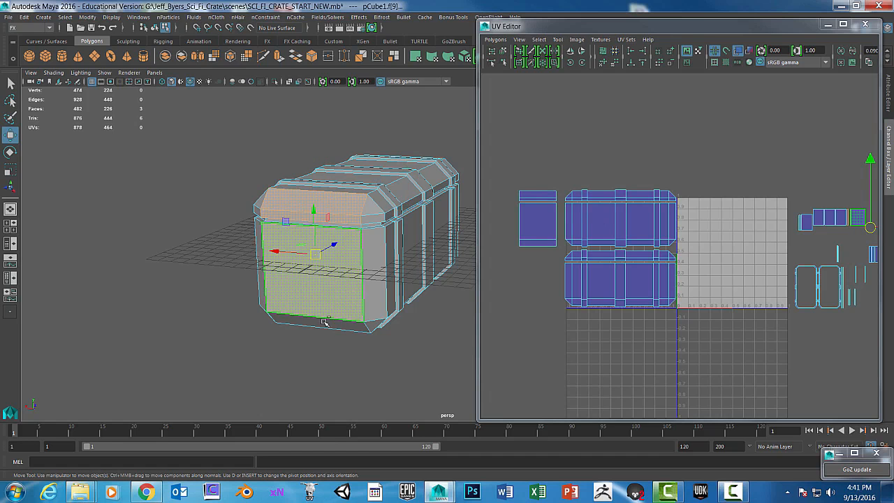
pyautogui.keyDown('shift'); pyautogui.click(329, 324); pyautogui.keyUp('shift')
pyautogui.keyDown('alt'); pyautogui.moveTo(375, 236); pyautogui.dragTo(395, 240); pyautogui.keyUp('alt')
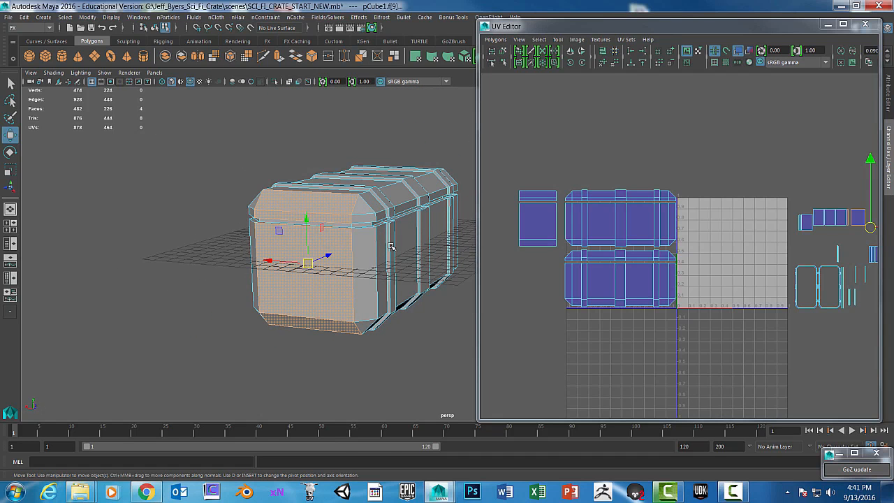
# Step: Planar-map the selected opposite-end faces and move the resulting UV shell over the handle-end shell
pyautogui.press('g')
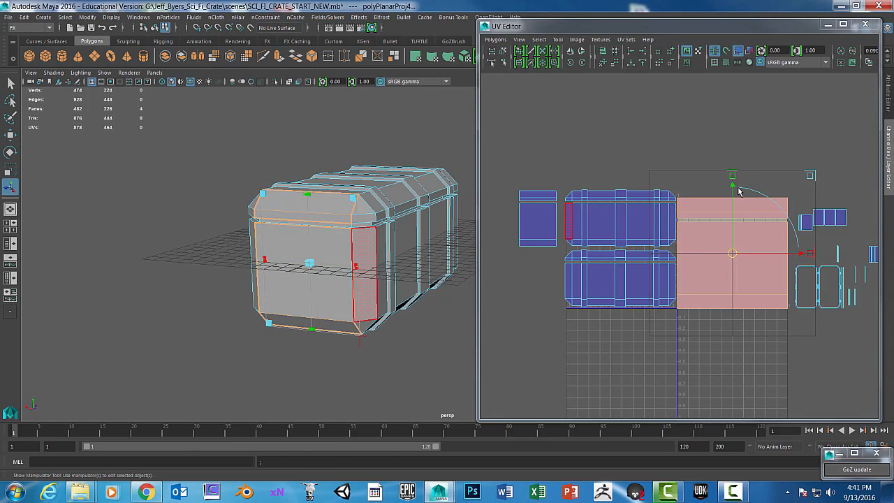
pyautogui.press('w')
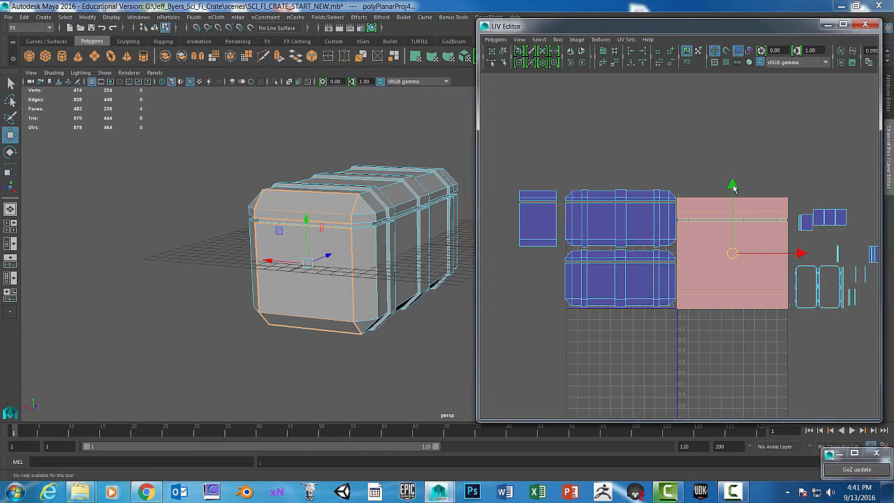
pyautogui.moveTo(733, 185); pyautogui.dragTo(729, 60)
pyautogui.scroll(-2, 743, 136)
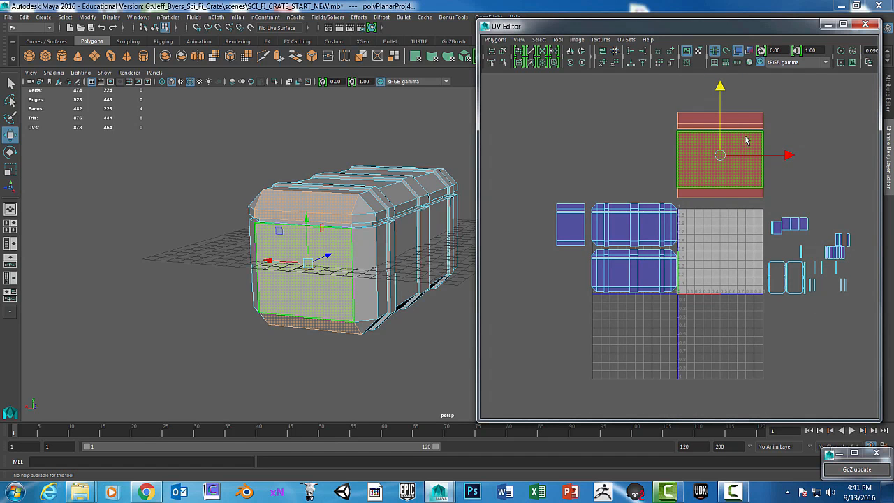
pyautogui.keyDown('alt'); pyautogui.moveTo(736, 130); pyautogui.dragTo(740, 146, button='middle'); pyautogui.keyUp('alt')
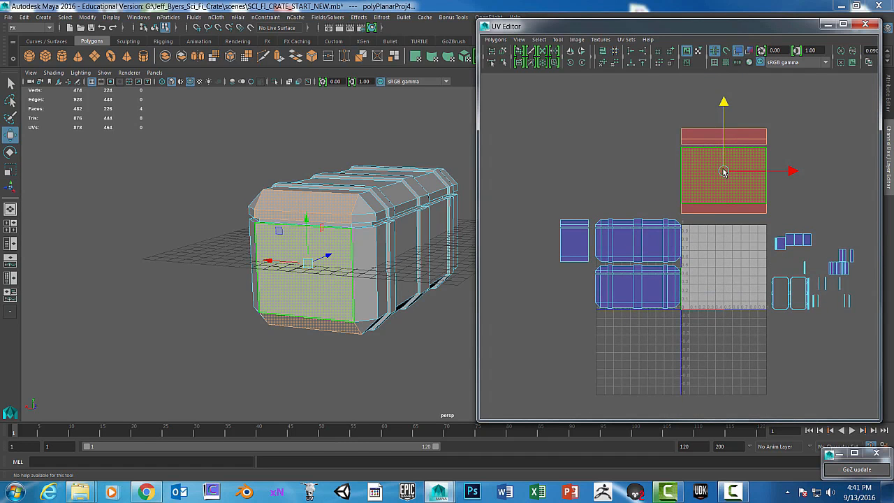
pyautogui.moveTo(723, 172); pyautogui.dragTo(574, 241)
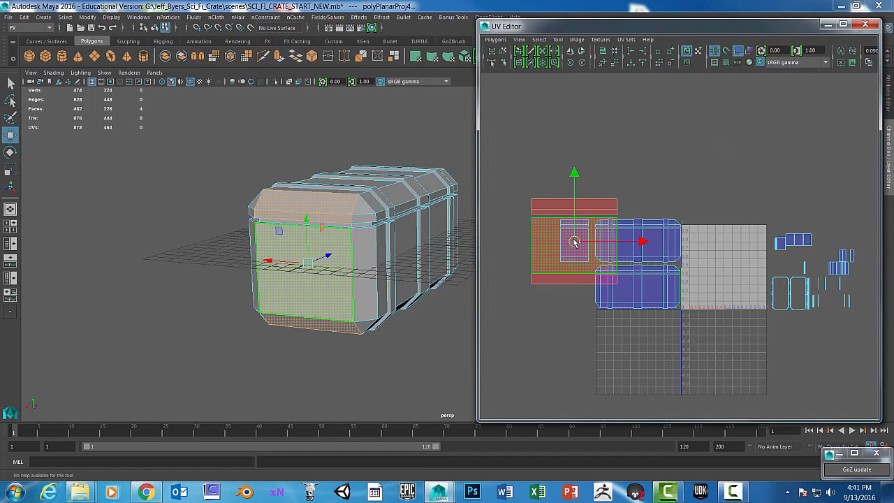
# Step: Scale the opposite-end UV shell to match the handle-end shell's width and height, aligning their top edges
pyautogui.scroll(5, 574, 242)
pyautogui.moveTo(573, 241)
pyautogui.keyDown('alt'); pyautogui.mouseDown(button='middle')
pyautogui.moveTo(761, 258)
pyautogui.moveTo(752, 248)
pyautogui.moveTo(763, 248)
pyautogui.mouseUp(button='middle'); pyautogui.keyUp('alt')
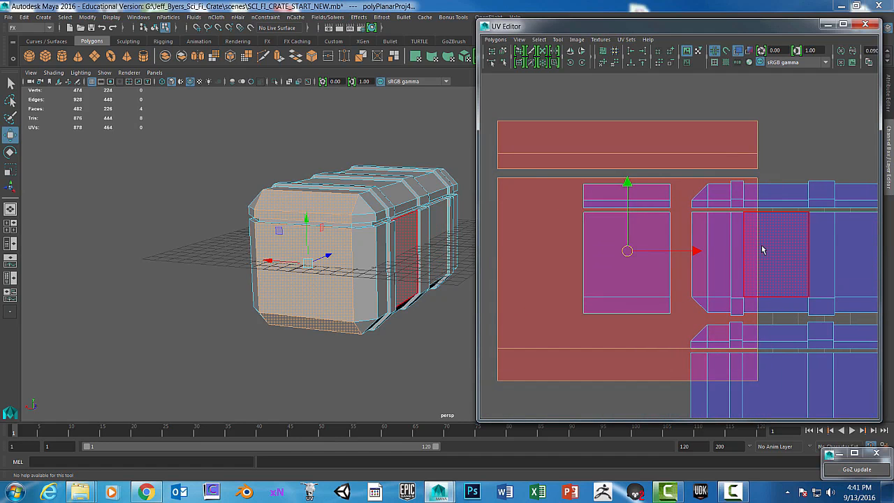
pyautogui.press('r')
pyautogui.moveTo(631, 255); pyautogui.dragTo(599, 254)
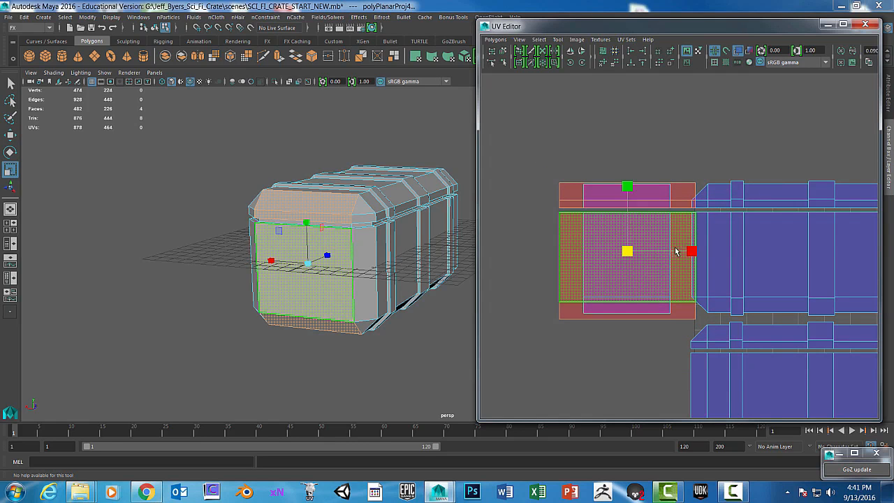
pyautogui.moveTo(686, 253); pyautogui.dragTo(669, 251)
pyautogui.press('w')
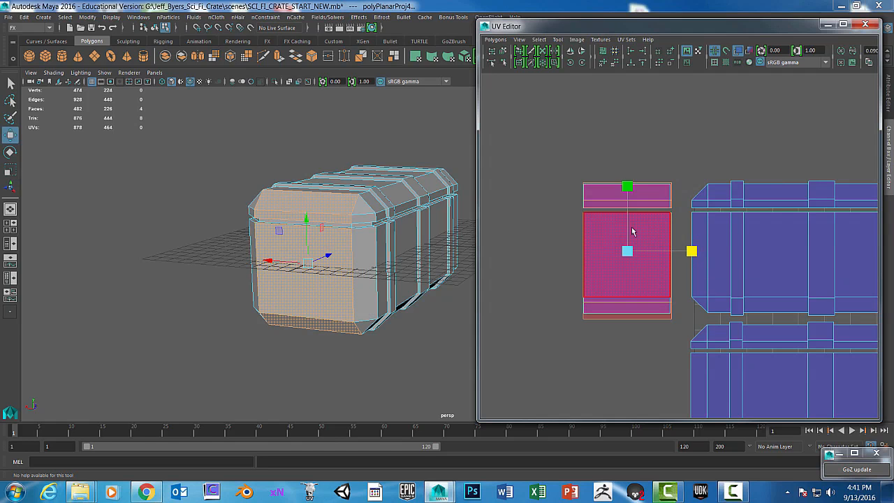
pyautogui.click(627, 188)
pyautogui.moveTo(628, 183); pyautogui.dragTo(623, 188)
# Step: Move the opposite-end UV shell directly below the handle-end shell, flip it horizontally and deselect it
pyautogui.press('r')
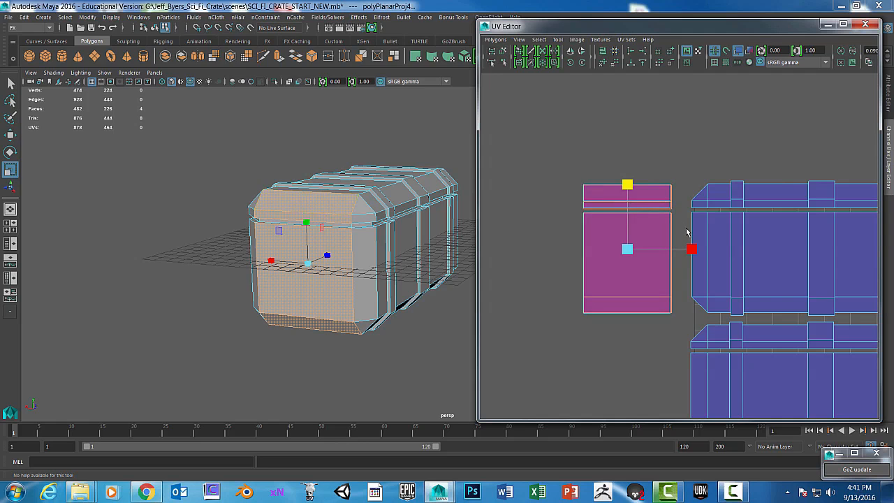
pyautogui.press('w')
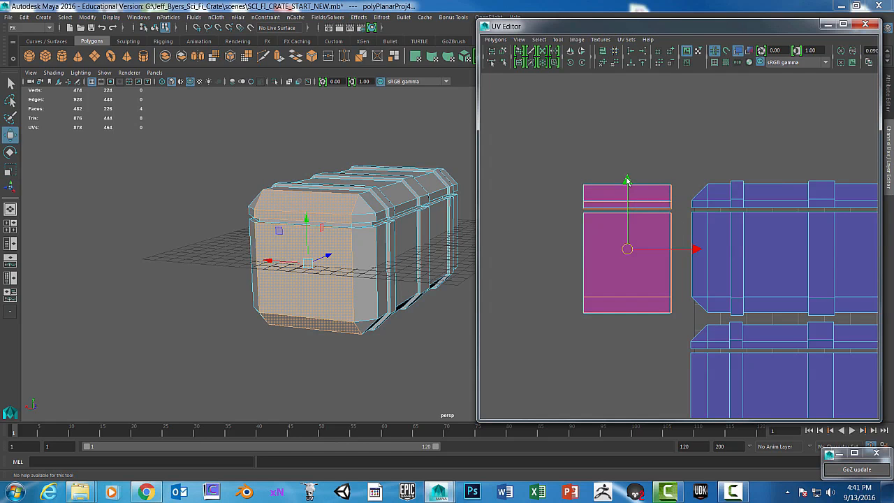
pyautogui.press('r')
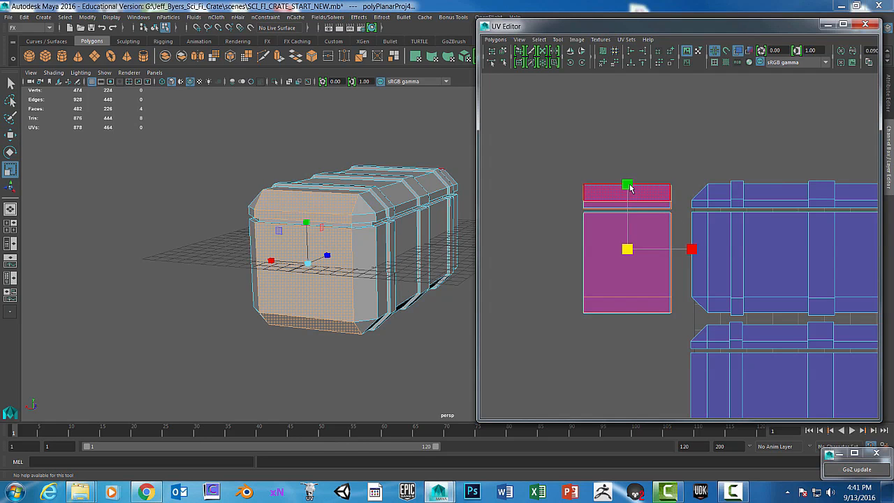
pyautogui.moveTo(627, 186); pyautogui.dragTo(608, 313)
pyautogui.press('w')
pyautogui.scroll(-3, 629, 286)
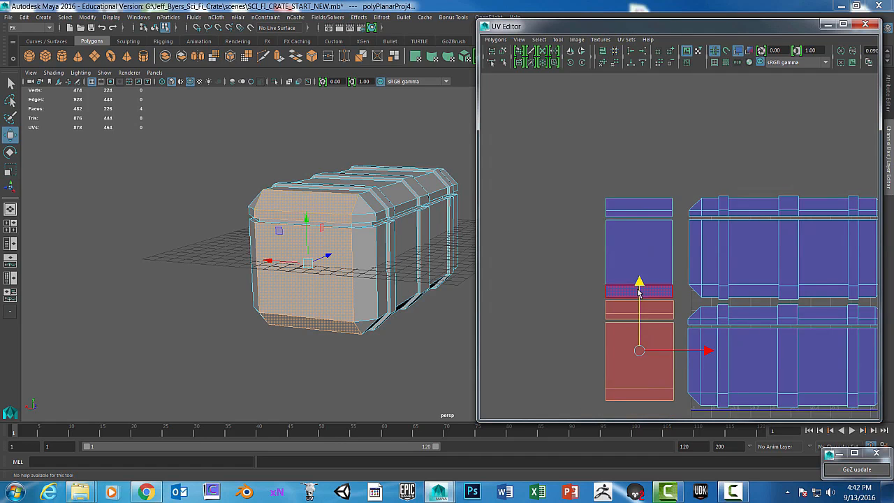
pyautogui.moveTo(649, 259); pyautogui.dragTo(649, 263)
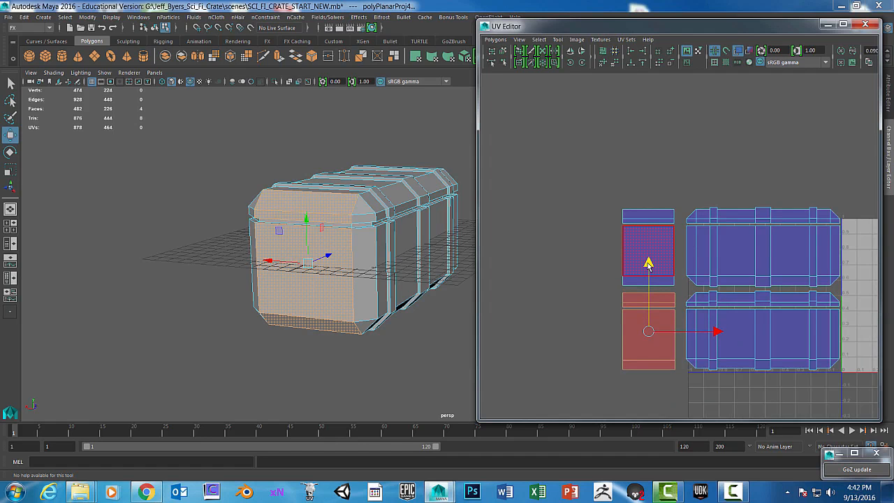
pyautogui.click(570, 53)
pyautogui.click(678, 182)
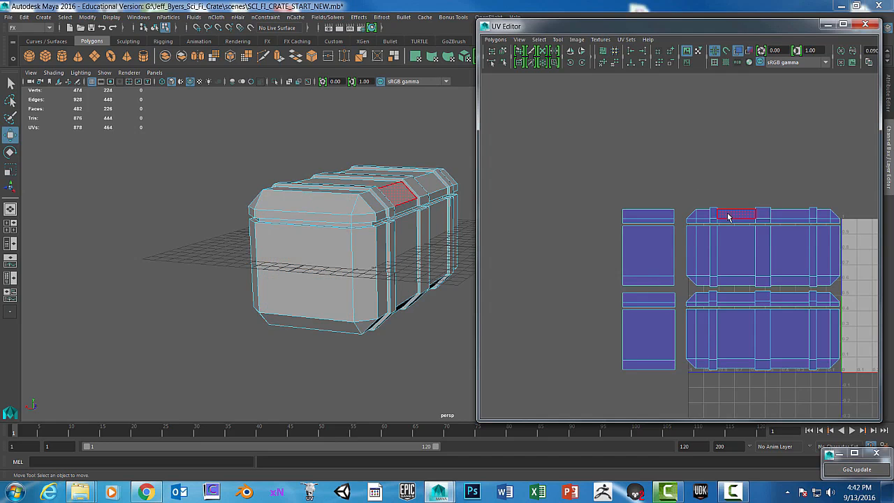
# Step: Examine the four arranged side and end UV shells for matching alignment, spacing and size
pyautogui.keyDown('alt'); pyautogui.moveTo(743, 175); pyautogui.dragTo(680, 139, button='middle'); pyautogui.keyUp('alt')
pyautogui.scroll(-4, 722, 181)
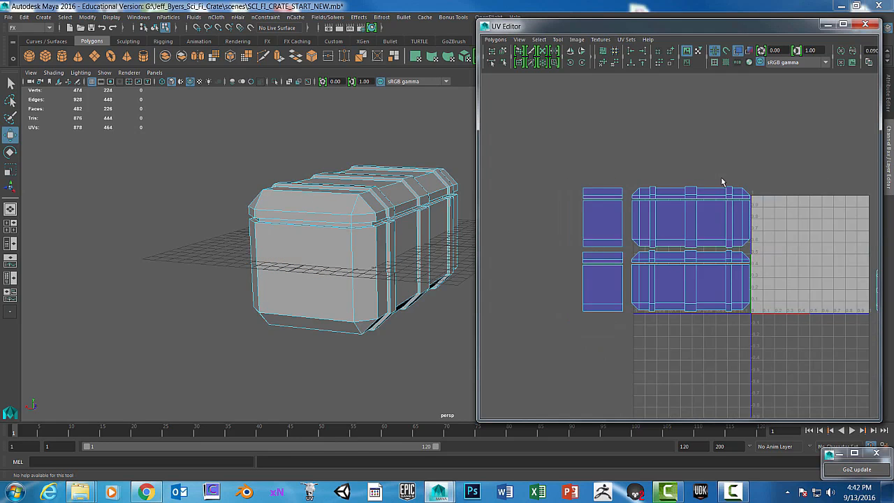
pyautogui.keyDown('alt'); pyautogui.moveTo(761, 185); pyautogui.dragTo(690, 176, button='middle'); pyautogui.keyUp('alt')
pyautogui.scroll(1, 561, 190)
pyautogui.keyDown('alt'); pyautogui.moveTo(561, 190); pyautogui.dragTo(613, 209, button='middle'); pyautogui.keyUp('alt')
pyautogui.scroll(2, 670, 224)
pyautogui.keyDown('alt'); pyautogui.moveTo(670, 225); pyautogui.dragTo(654, 238, button='middle'); pyautogui.keyUp('alt')
pyautogui.scroll(2, 644, 223)
pyautogui.scroll(-2, 720, 232)
pyautogui.scroll(-2, 725, 227)
pyautogui.keyDown('alt'); pyautogui.moveTo(726, 224); pyautogui.dragTo(745, 223, button='middle'); pyautogui.keyUp('alt')
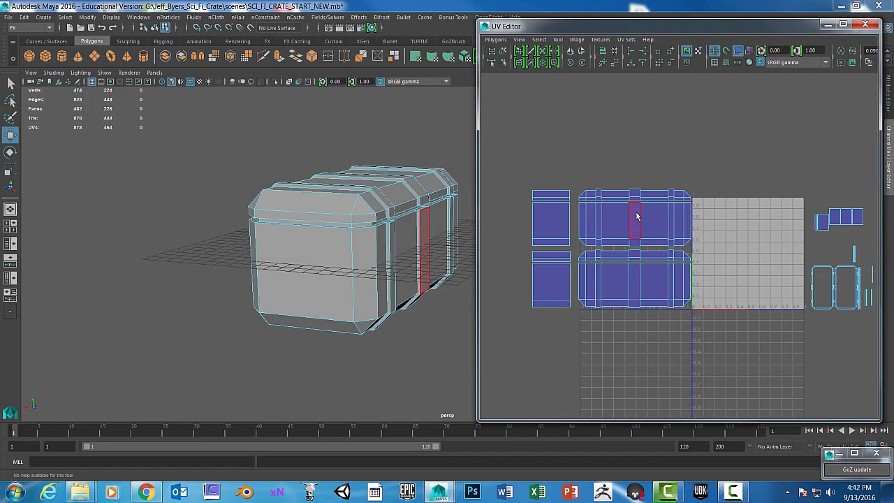
pyautogui.scroll(4, 705, 245)
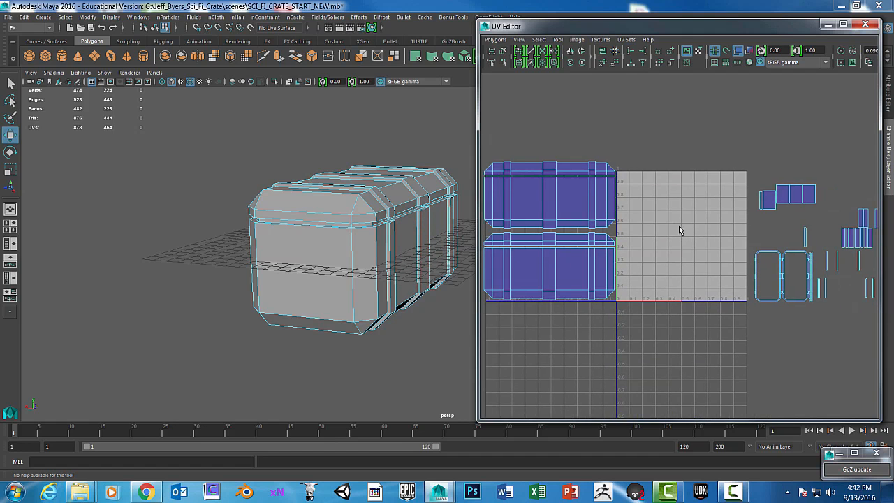
pyautogui.keyDown('alt'); pyautogui.moveTo(739, 226); pyautogui.dragTo(791, 222, button='middle'); pyautogui.keyUp('alt')
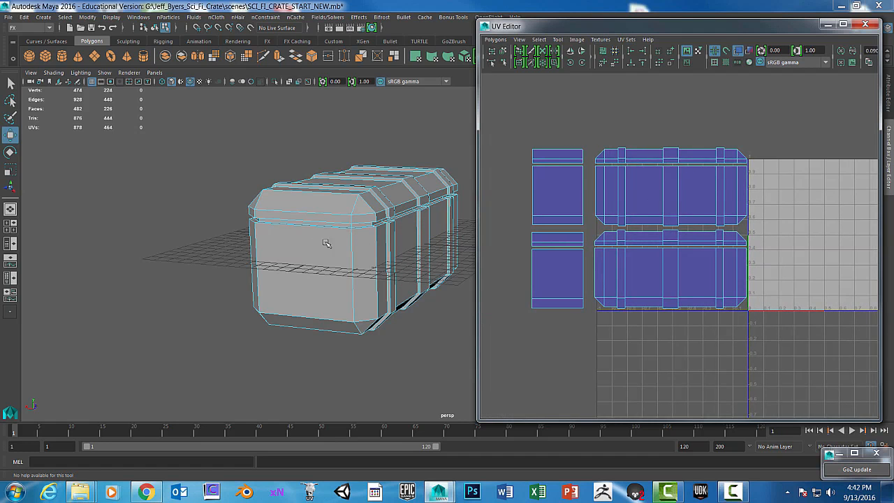
# Step: Try to select the lid's top faces in the shaded front view and check the selection in the perspective view
pyautogui.keyDown('alt'); pyautogui.moveTo(420, 224); pyautogui.dragTo(411, 257, button='middle'); pyautogui.keyUp('alt')
pyautogui.keyDown('alt'); pyautogui.moveTo(427, 233); pyautogui.dragTo(347, 227); pyautogui.keyUp('alt')
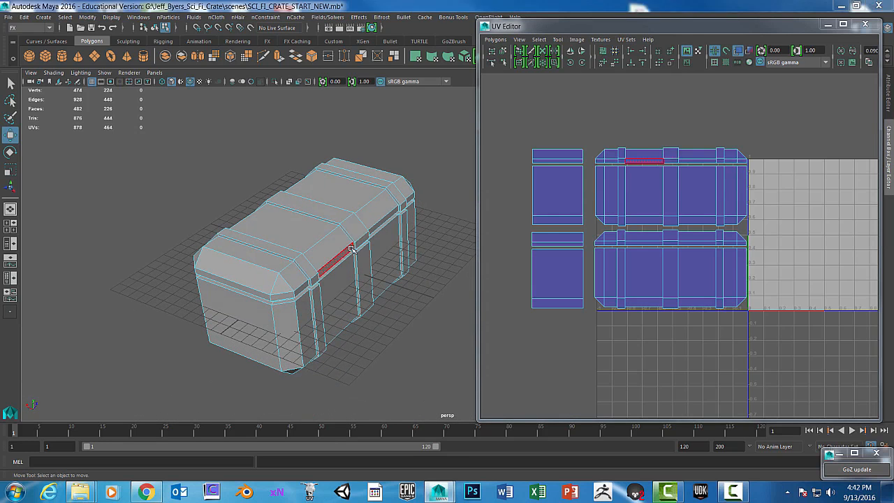
pyautogui.press('space')
pyautogui.press('space')
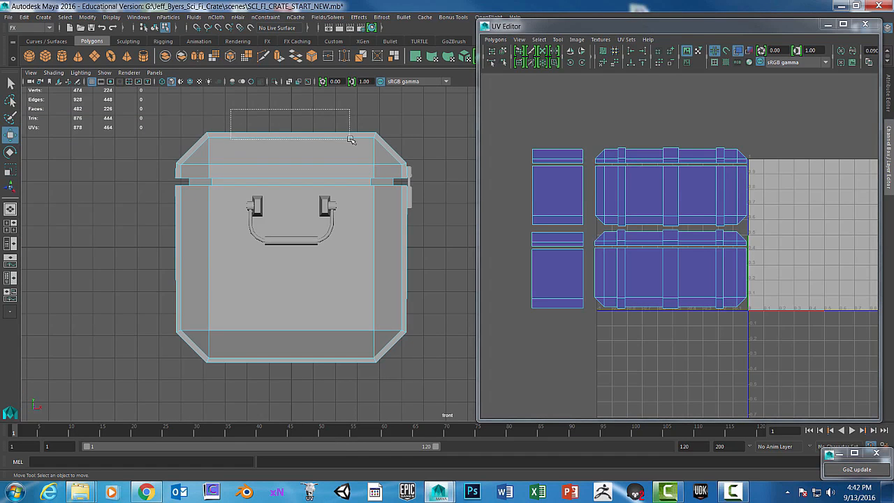
pyautogui.moveTo(359, 134); pyautogui.dragTo(360, 136)
pyautogui.press('space')
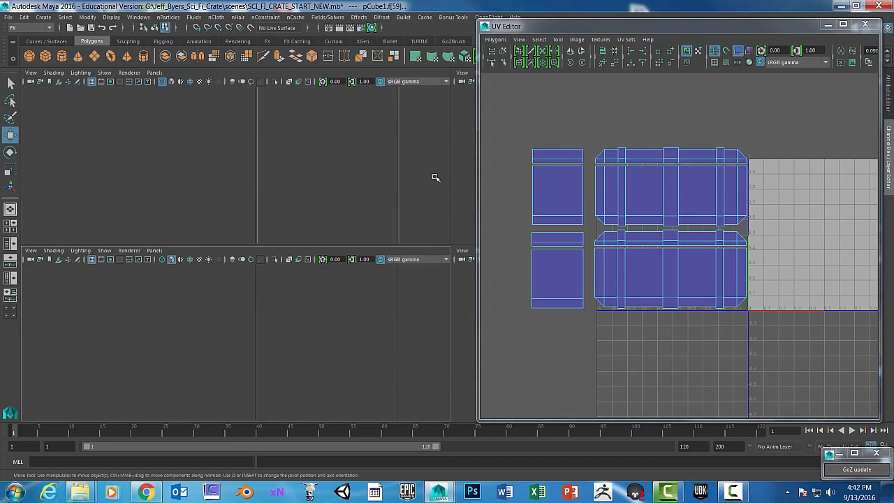
pyautogui.press('space')
pyautogui.press('space')
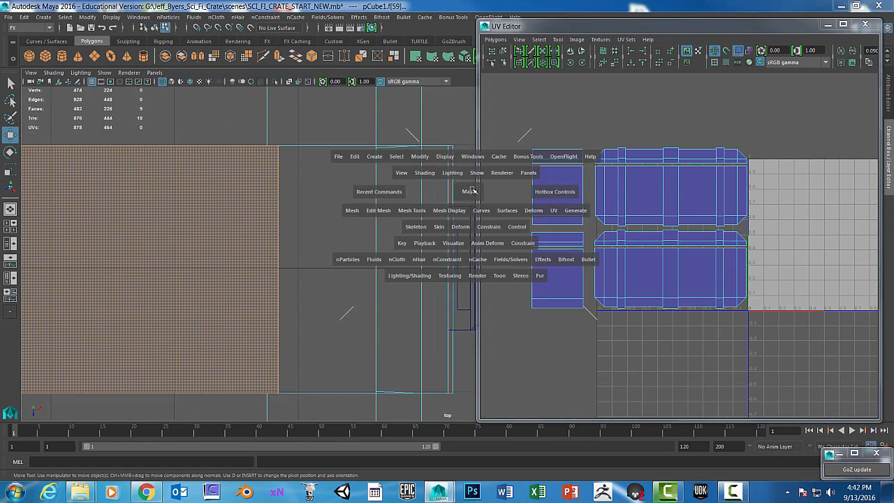
pyautogui.press('space')
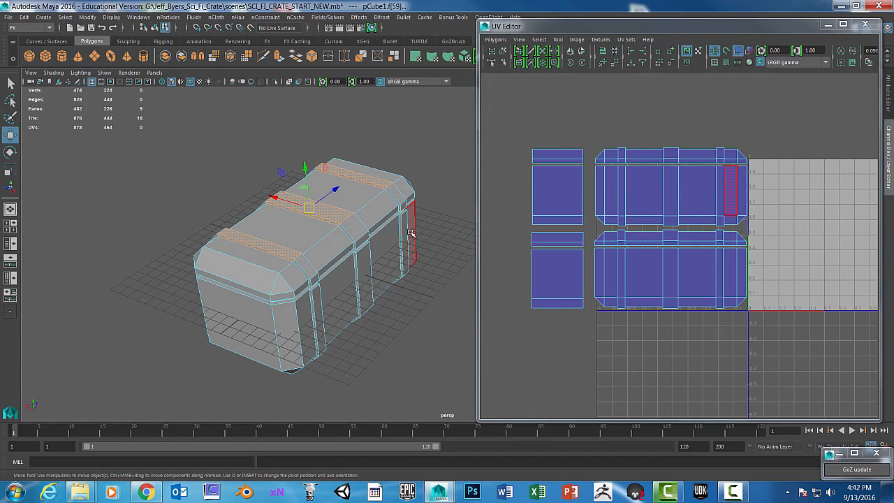
# Step: Set the front view to wireframe, select the central faces along the lid's top, and return to the perspective view
pyautogui.press('space')
pyautogui.press('space')
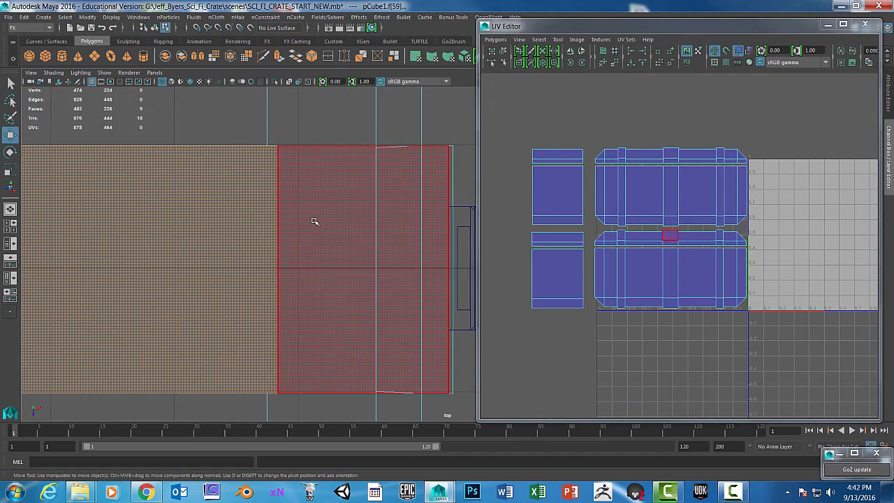
pyautogui.press('space')
pyautogui.press('space')
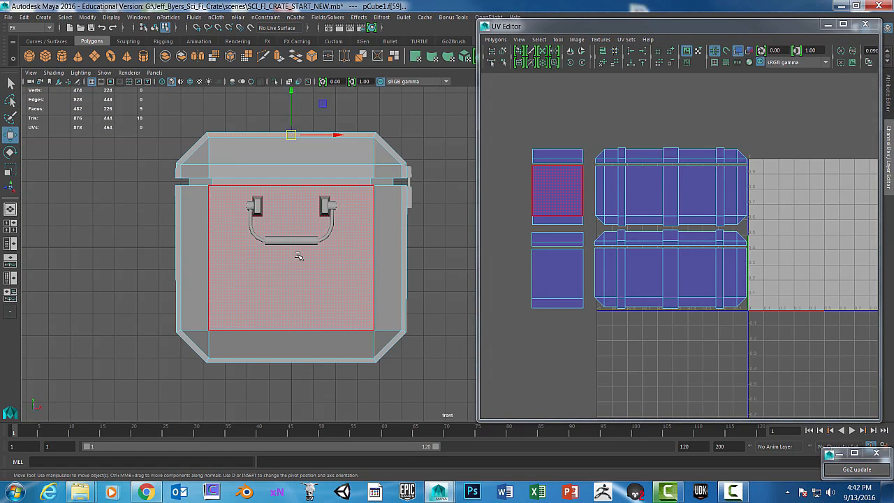
pyautogui.press('4')
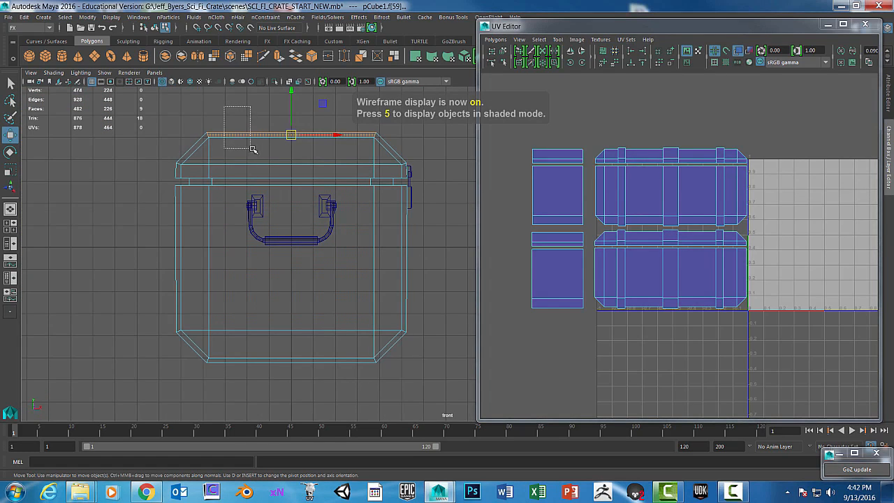
pyautogui.moveTo(253, 149); pyautogui.dragTo(391, 159)
pyautogui.press('space')
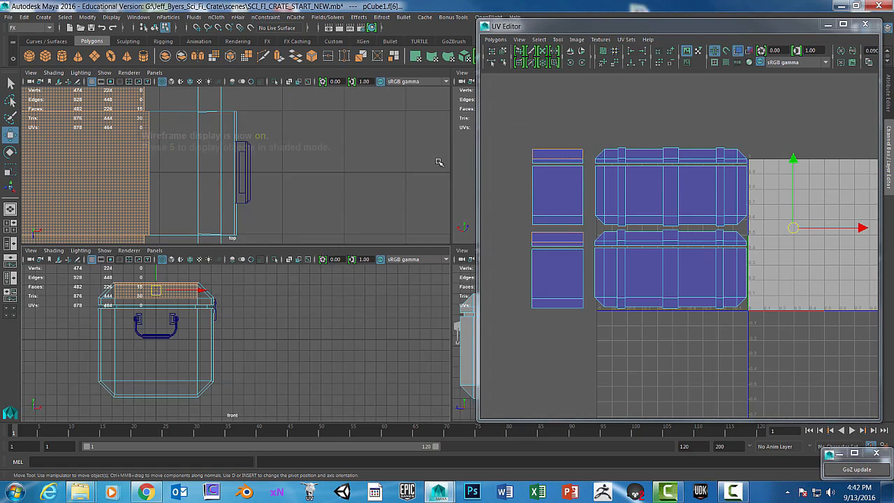
pyautogui.press('space')
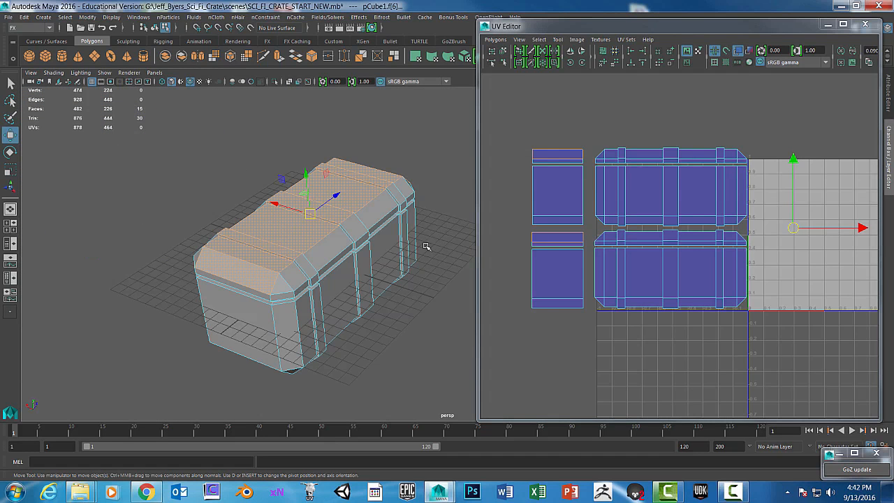
# Step: Deselect the sloped lid face at each end of the crate, keeping only the flat top strip selected
pyautogui.keyDown('alt'); pyautogui.moveTo(388, 256); pyautogui.dragTo(363, 269); pyautogui.keyUp('alt')
pyautogui.scroll(5, 364, 273)
pyautogui.keyDown('alt'); pyautogui.moveTo(305, 264); pyautogui.dragTo(348, 247); pyautogui.keyUp('alt')
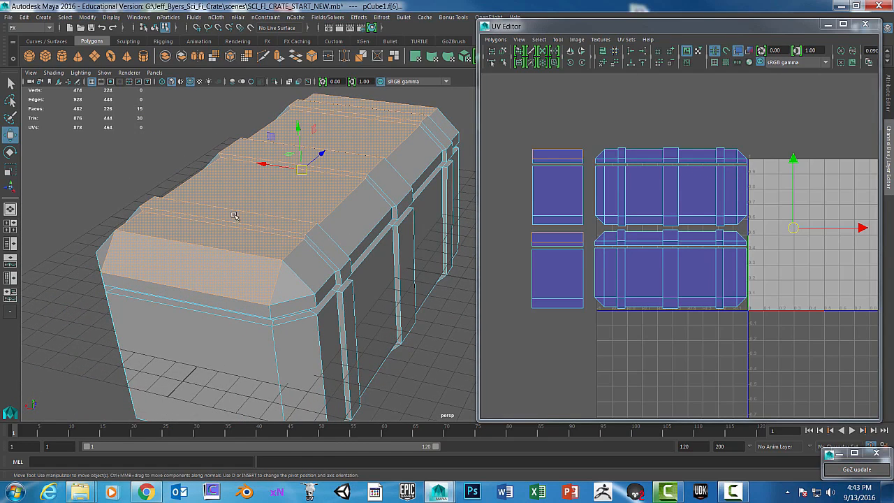
pyautogui.keyDown('ctrl'); pyautogui.click(216, 271); pyautogui.keyUp('ctrl')
pyautogui.keyDown('alt'); pyautogui.moveTo(371, 280); pyautogui.dragTo(287, 262); pyautogui.keyUp('alt')
pyautogui.keyDown('alt'); pyautogui.moveTo(329, 147); pyautogui.dragTo(383, 291, button='middle'); pyautogui.keyUp('alt')
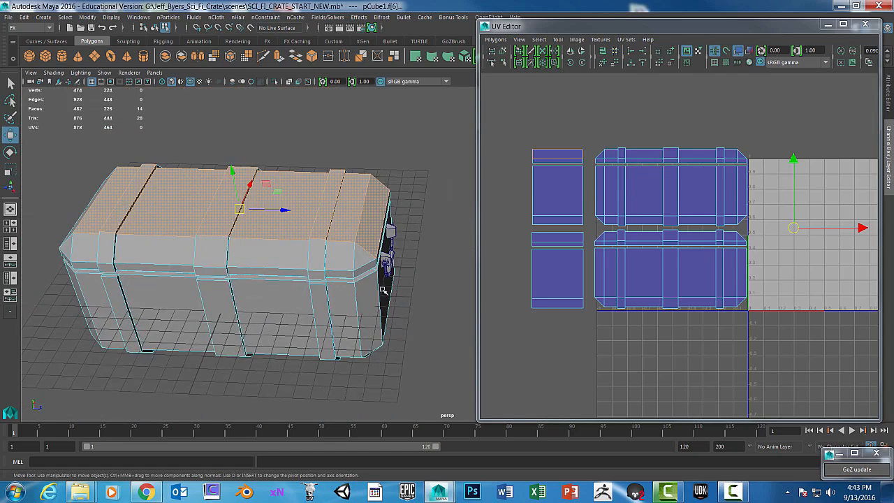
pyautogui.keyDown('alt'); pyautogui.moveTo(384, 291); pyautogui.dragTo(346, 260); pyautogui.keyUp('alt')
pyautogui.keyDown('ctrl'); pyautogui.click(353, 178); pyautogui.keyUp('ctrl')
# Step: Examine the selected top faces and the narrow side faces of the raised bands in the perspective view
pyautogui.keyDown('alt'); pyautogui.moveTo(269, 262); pyautogui.dragTo(440, 293); pyautogui.keyUp('alt')
pyautogui.keyDown('alt'); pyautogui.moveTo(461, 314); pyautogui.dragTo(353, 242, button='middle'); pyautogui.keyUp('alt')
pyautogui.scroll(3, 378, 245)
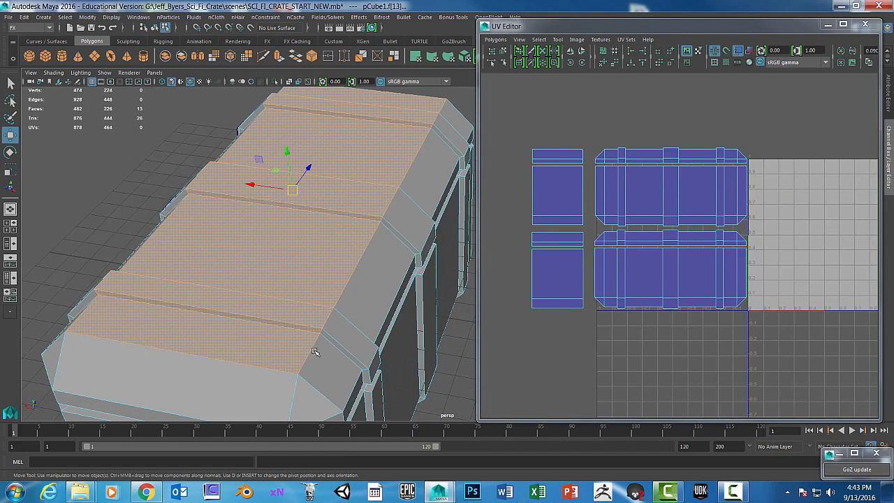
pyautogui.scroll(4, 311, 346)
pyautogui.keyDown('alt'); pyautogui.moveTo(305, 340); pyautogui.dragTo(379, 314, button='middle'); pyautogui.keyUp('alt')
pyautogui.scroll(-2, 376, 314)
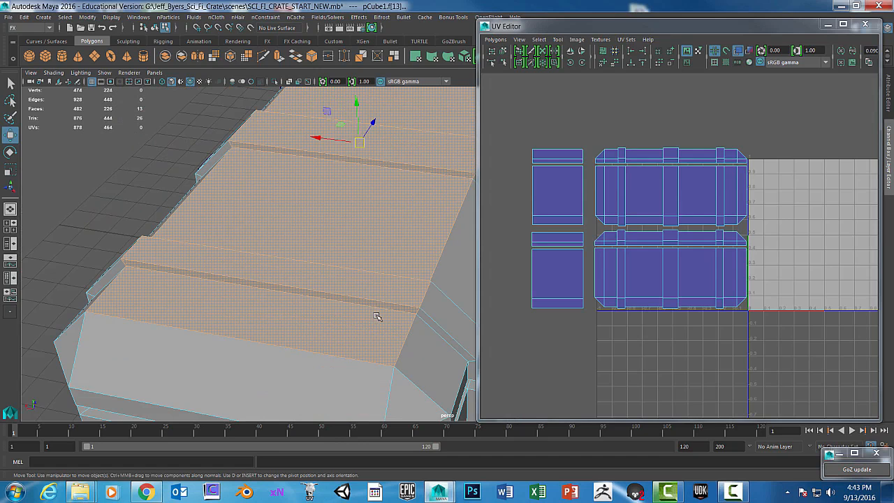
pyautogui.keyDown('alt'); pyautogui.moveTo(377, 316); pyautogui.dragTo(376, 309); pyautogui.keyUp('alt')
pyautogui.keyDown('alt'); pyautogui.moveTo(376, 309); pyautogui.dragTo(363, 293, button='middle'); pyautogui.keyUp('alt')
# Step: Deselect the narrow side faces of the raised bands in the front view, keeping only the lid's flat top faces selected
pyautogui.press('space')
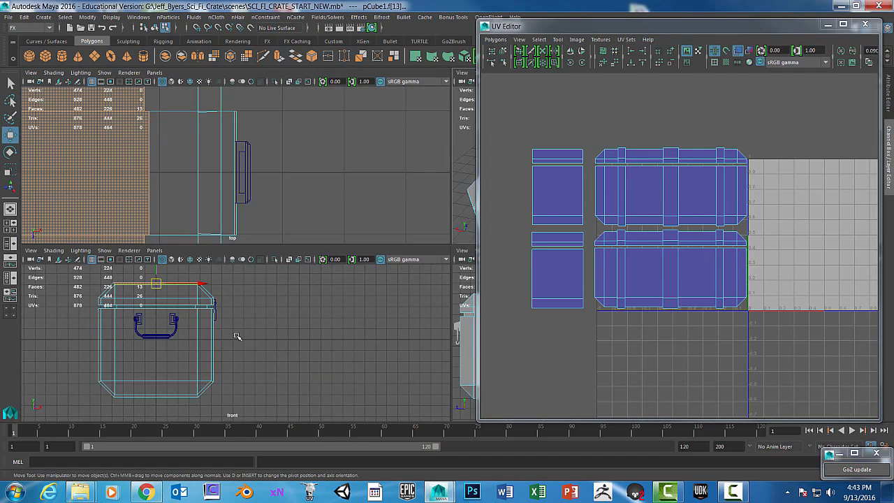
pyautogui.press('space')
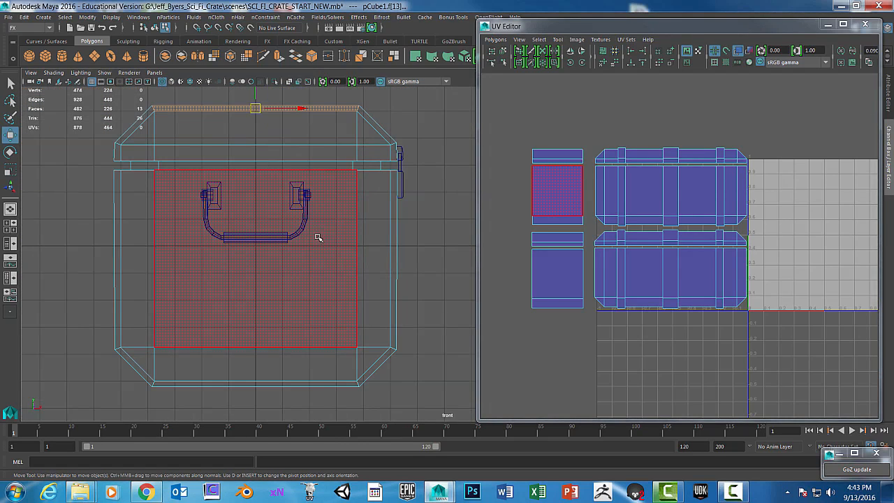
pyautogui.scroll(2, 362, 306)
pyautogui.keyDown('alt'); pyautogui.moveTo(277, 253); pyautogui.dragTo(331, 302, button='middle'); pyautogui.keyUp('alt')
pyautogui.scroll(3, 306, 296)
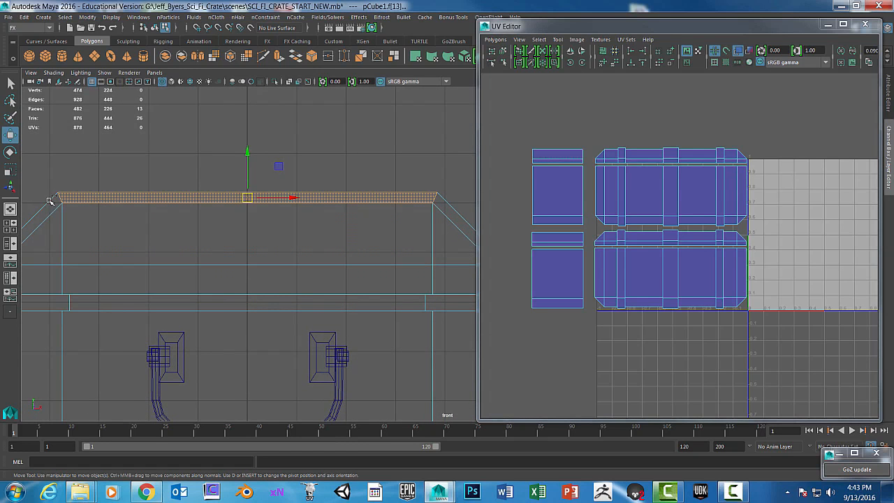
pyautogui.keyDown('ctrl'); pyautogui.moveTo(72, 199); pyautogui.dragTo(387, 197); pyautogui.keyUp('ctrl')
pyautogui.keyDown('ctrl'); pyautogui.moveTo(450, 196); pyautogui.dragTo(451, 195); pyautogui.keyUp('ctrl')
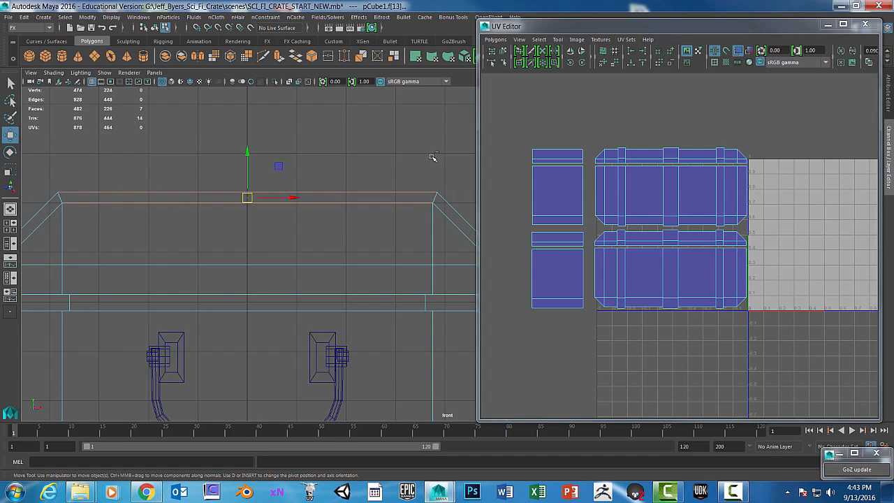
pyautogui.press('space')
pyautogui.press('space')
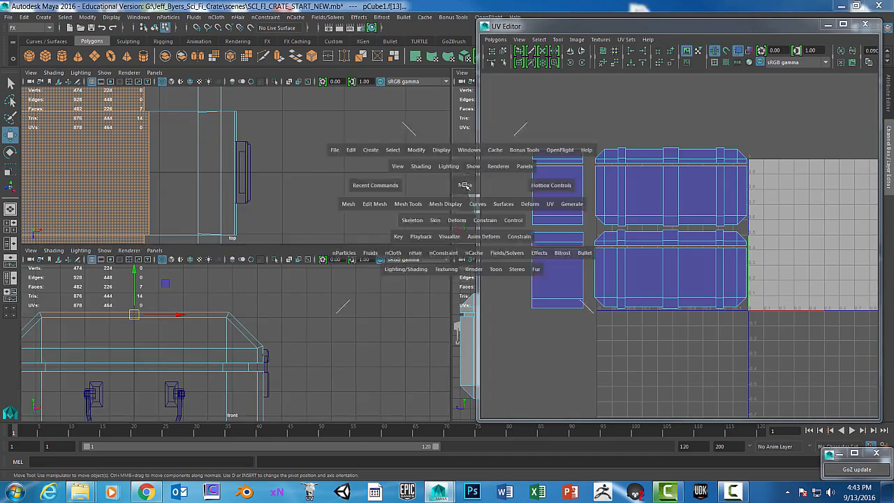
# Step: Examine the lid's top selection in the perspective view, checking the narrow side faces of the raised bands
pyautogui.keyDown('alt'); pyautogui.moveTo(383, 201); pyautogui.dragTo(264, 168); pyautogui.keyUp('alt')
pyautogui.keyDown('alt'); pyautogui.moveTo(353, 147); pyautogui.dragTo(330, 240, button='middle'); pyautogui.keyUp('alt')
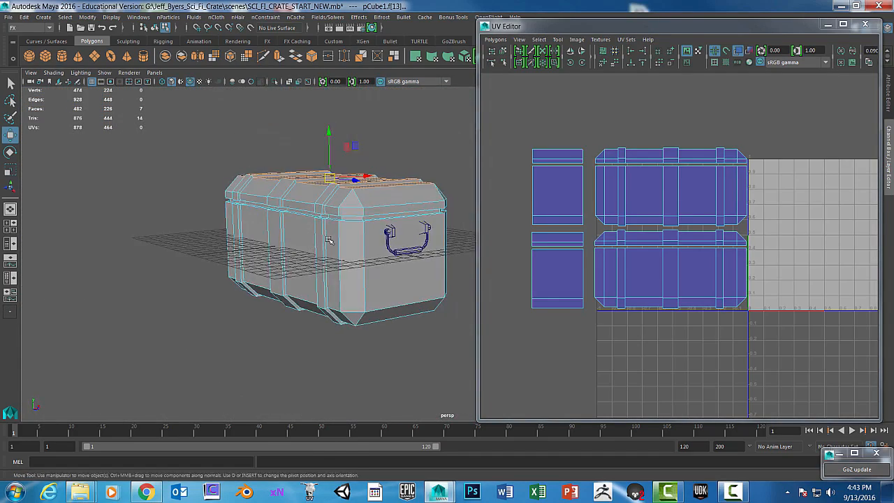
pyautogui.keyDown('alt'); pyautogui.moveTo(342, 216); pyautogui.dragTo(326, 257); pyautogui.keyUp('alt')
pyautogui.keyDown('alt'); pyautogui.moveTo(355, 213); pyautogui.dragTo(292, 266, button='middle'); pyautogui.keyUp('alt')
pyautogui.scroll(4, 291, 265)
pyautogui.keyDown('alt'); pyautogui.moveTo(308, 253); pyautogui.dragTo(279, 213); pyautogui.keyUp('alt')
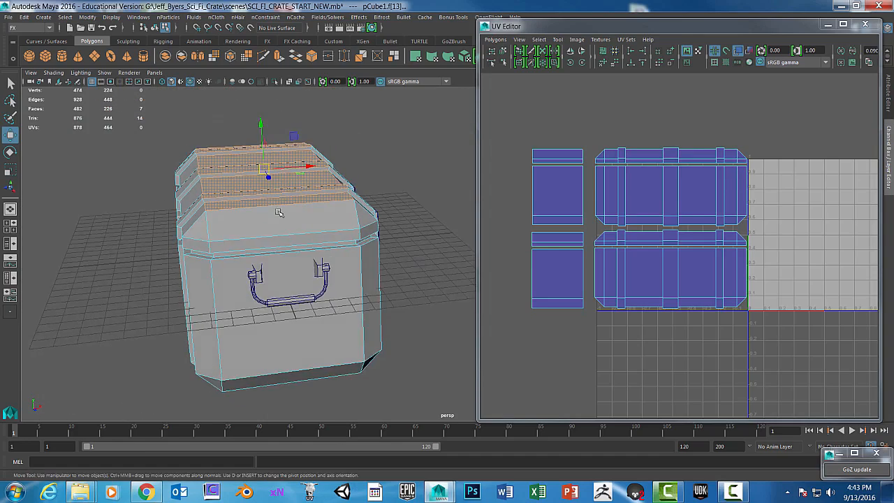
pyautogui.keyDown('alt'); pyautogui.moveTo(279, 213); pyautogui.dragTo(299, 257, button='middle'); pyautogui.keyUp('alt')
pyautogui.scroll(3, 299, 256)
pyautogui.keyDown('alt'); pyautogui.moveTo(206, 254); pyautogui.dragTo(247, 258); pyautogui.keyUp('alt')
pyautogui.keyDown('alt'); pyautogui.moveTo(247, 258); pyautogui.dragTo(329, 269, button='middle'); pyautogui.keyUp('alt')
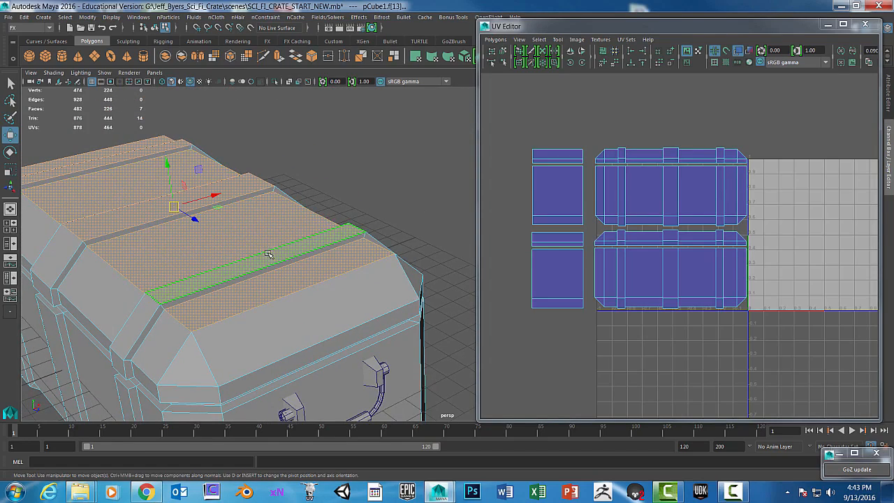
pyautogui.scroll(-4, 268, 254)
pyautogui.keyDown('alt'); pyautogui.moveTo(258, 271); pyautogui.dragTo(289, 283); pyautogui.keyUp('alt')
pyautogui.scroll(3, 289, 283)
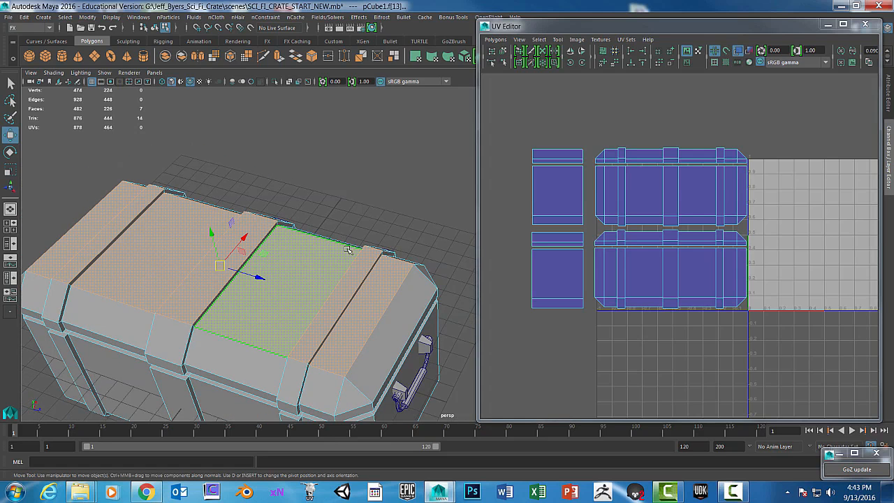
# Step: Planar-map the selected lid-top faces, projecting from the Y axis with the projection fitted to the bounding box
pyautogui.press('space')
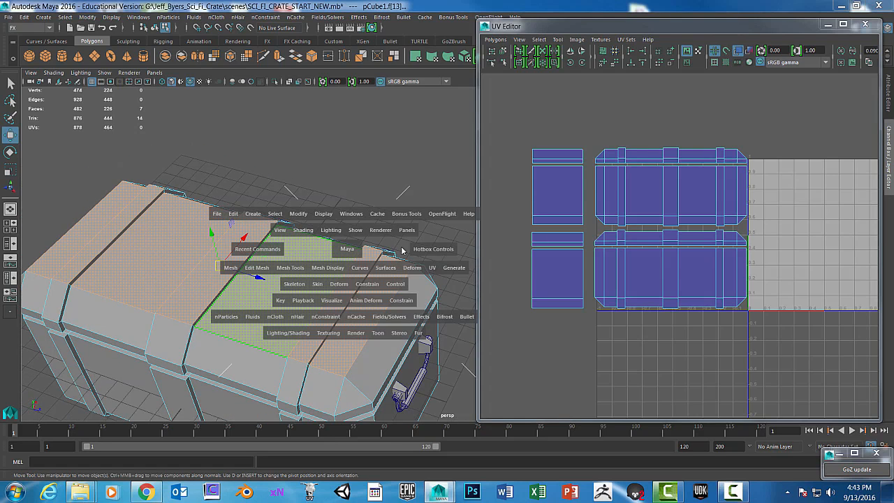
pyautogui.click(432, 269)
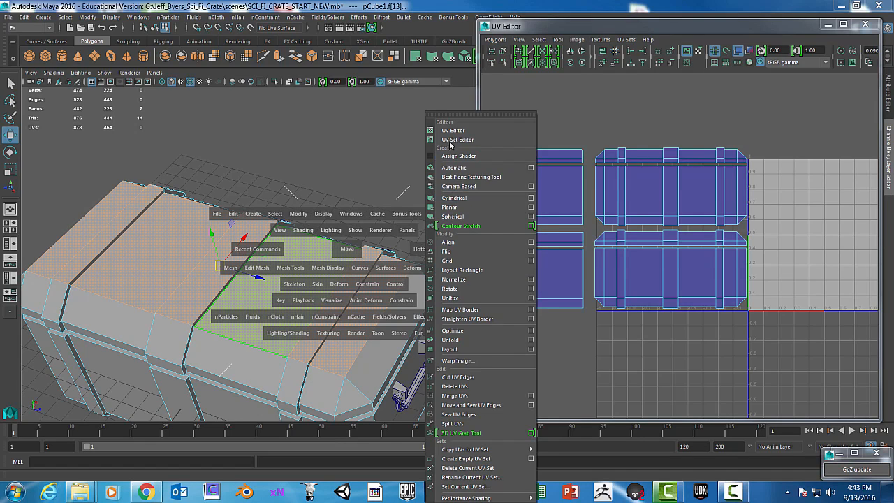
pyautogui.click(531, 208)
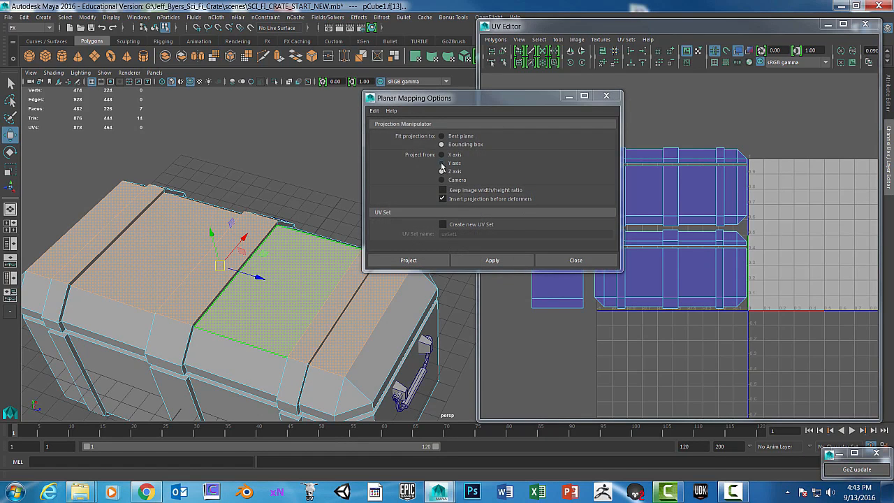
pyautogui.click(409, 260)
# Step: Show the crate shaded in the top view and move the lid-top UV shell up, clear of the 0-to-1 UV tile
pyautogui.press('space')
pyautogui.press('space')
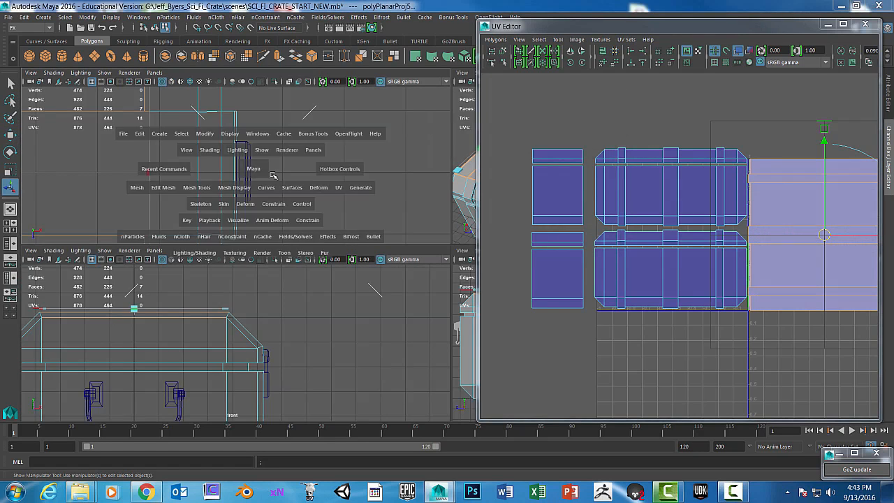
pyautogui.scroll(-1, 499, 251)
pyautogui.scroll(-10, 423, 259)
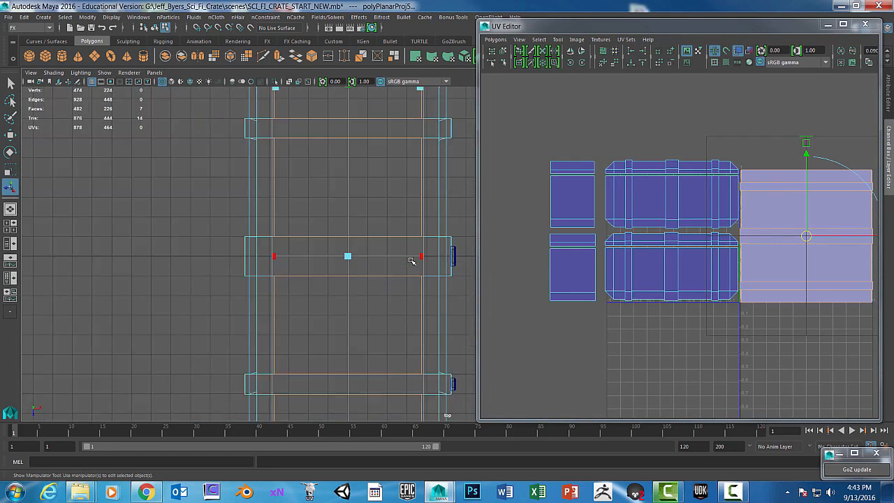
pyautogui.scroll(-4, 412, 261)
pyautogui.press('5')
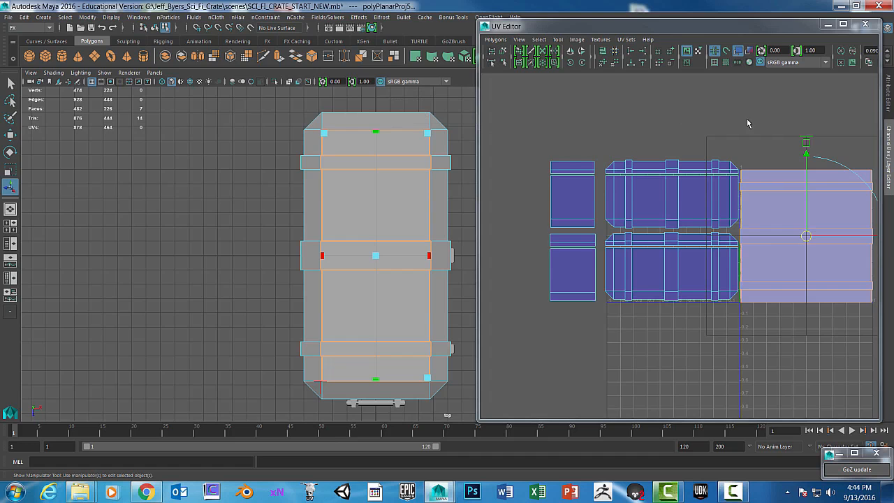
pyautogui.keyDown('alt'); pyautogui.moveTo(748, 124); pyautogui.dragTo(653, 142, button='middle'); pyautogui.keyUp('alt')
pyautogui.press('w')
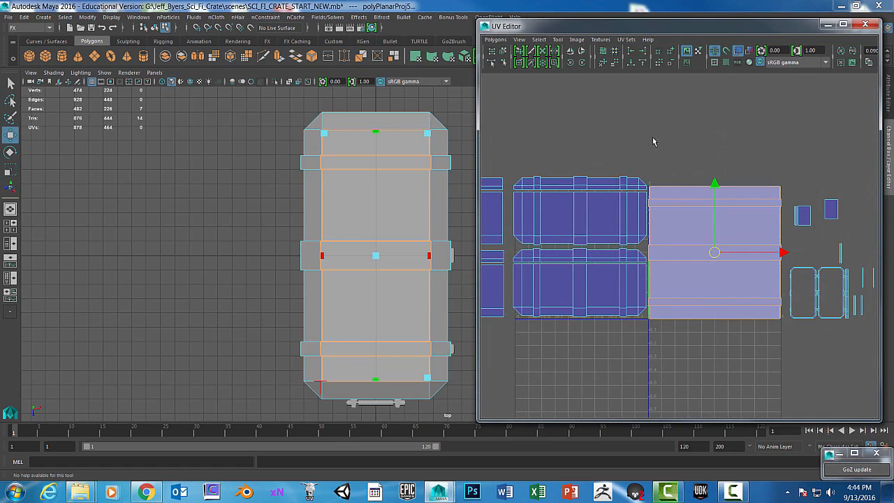
pyautogui.moveTo(715, 183); pyautogui.dragTo(708, 74)
pyautogui.scroll(-2, 707, 100)
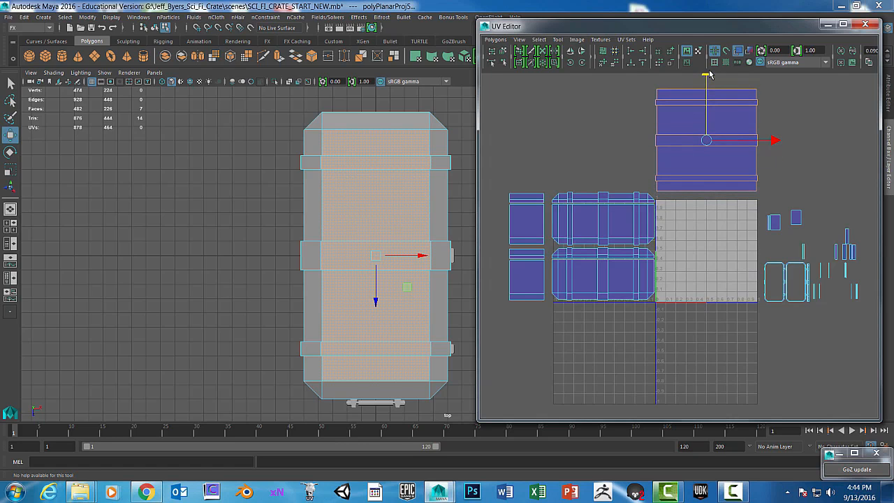
# Step: Scale the lid-top shell horizontally to about half its width and move it across above the long-side shells
pyautogui.press('r')
pyautogui.moveTo(773, 142); pyautogui.dragTo(742, 148)
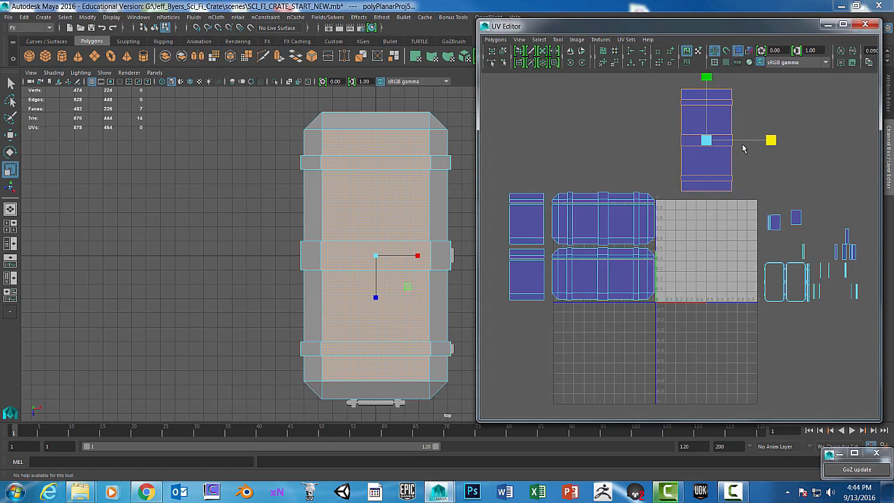
pyautogui.press('w')
pyautogui.moveTo(776, 142); pyautogui.dragTo(717, 141)
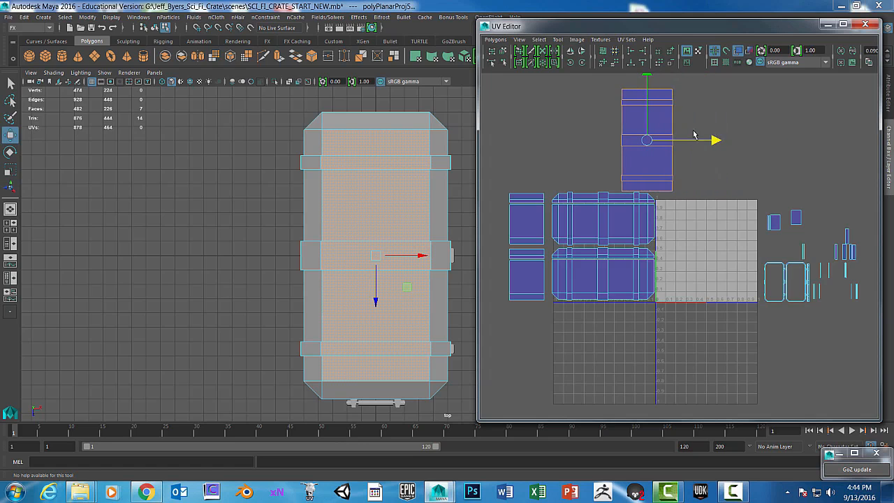
# Step: Rotate the lid-top shell 90 degrees in two 45-degree turns and place it just above the upper long-side shell
pyautogui.click(571, 64)
pyautogui.click(572, 64)
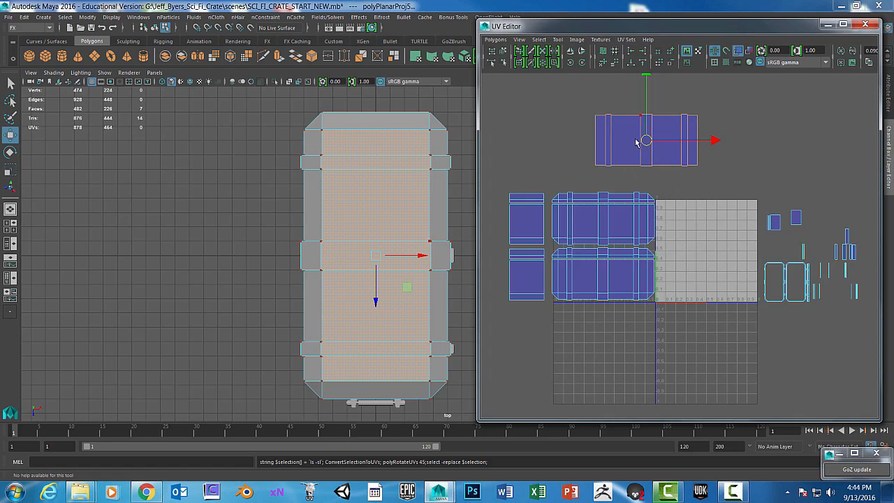
pyautogui.moveTo(646, 142); pyautogui.dragTo(605, 161)
pyautogui.scroll(2, 608, 160)
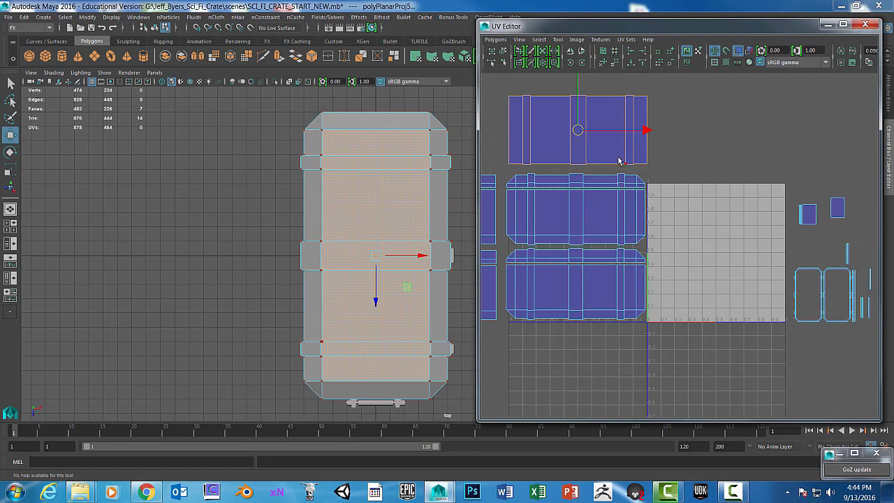
pyautogui.scroll(5, 606, 167)
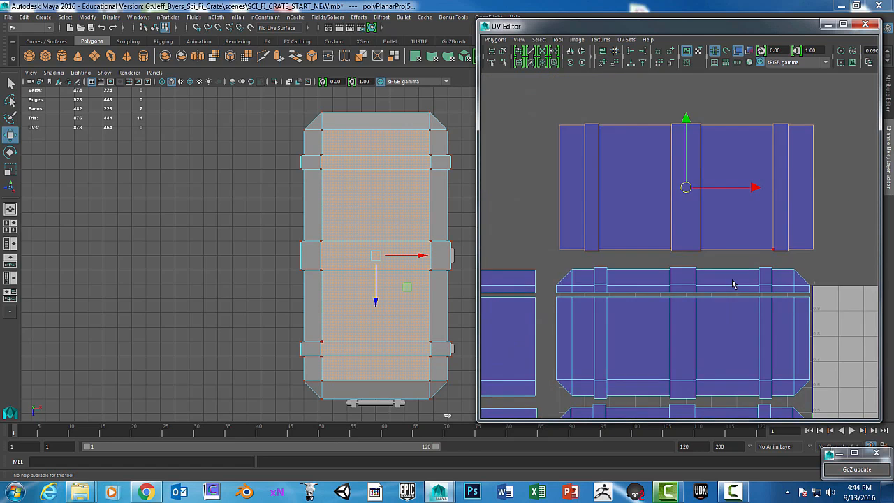
pyautogui.moveTo(691, 165); pyautogui.dragTo(688, 187)
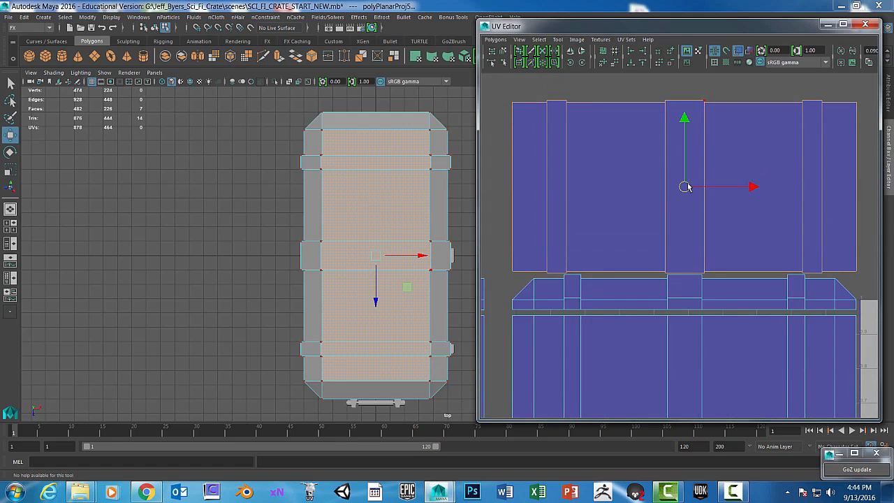
# Step: Scale the lid-top shell down uniformly to match the band widths of the long-side shell below, and align it directly above
pyautogui.press('r')
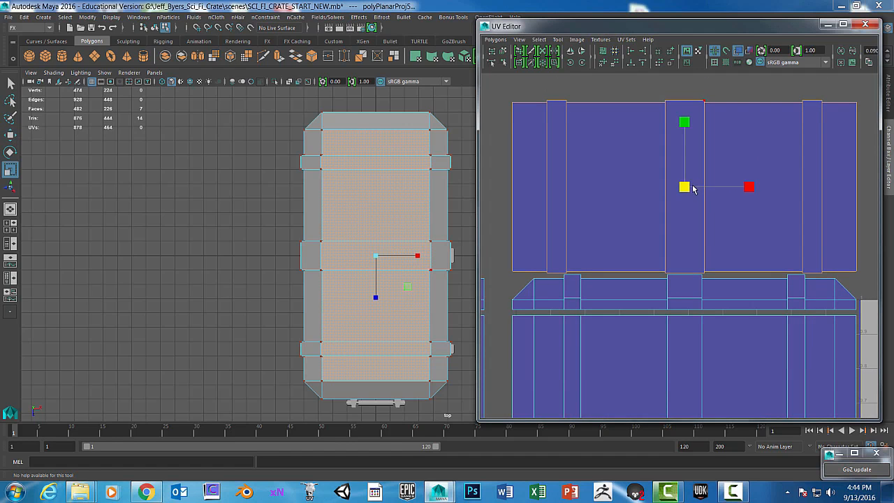
pyautogui.moveTo(686, 189); pyautogui.dragTo(678, 193)
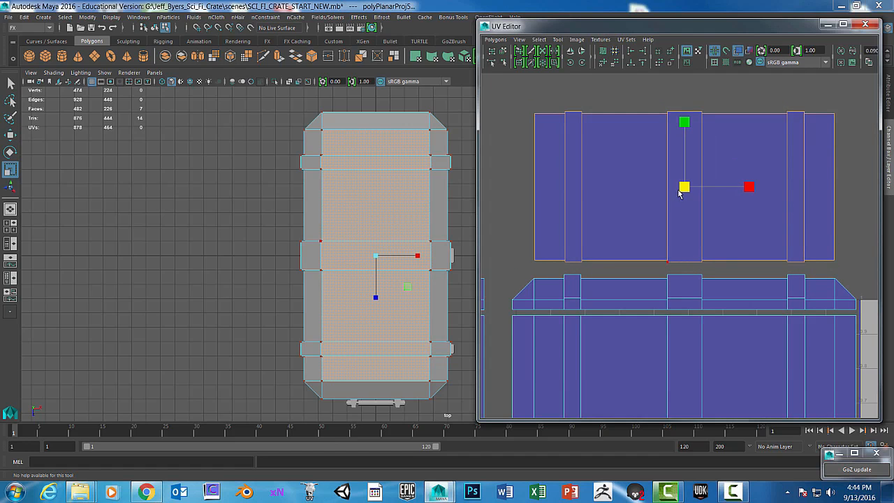
pyautogui.press('w')
pyautogui.moveTo(686, 121); pyautogui.dragTo(683, 130)
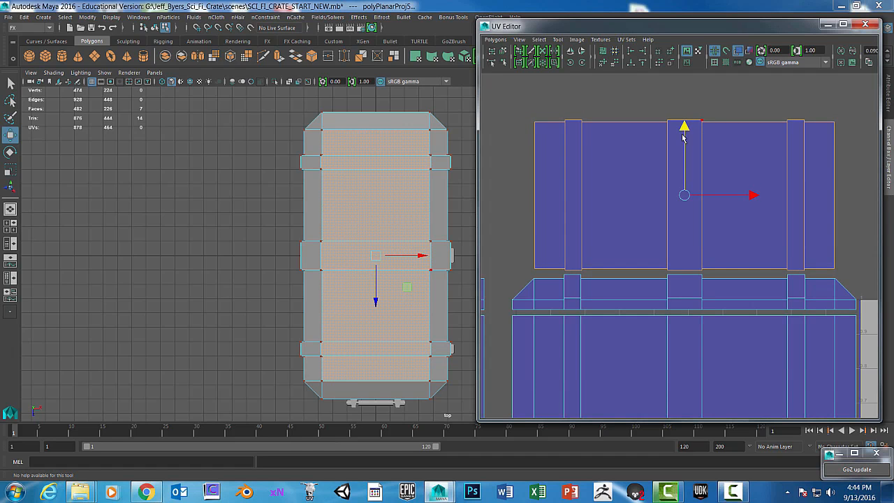
pyautogui.moveTo(752, 194); pyautogui.dragTo(751, 193)
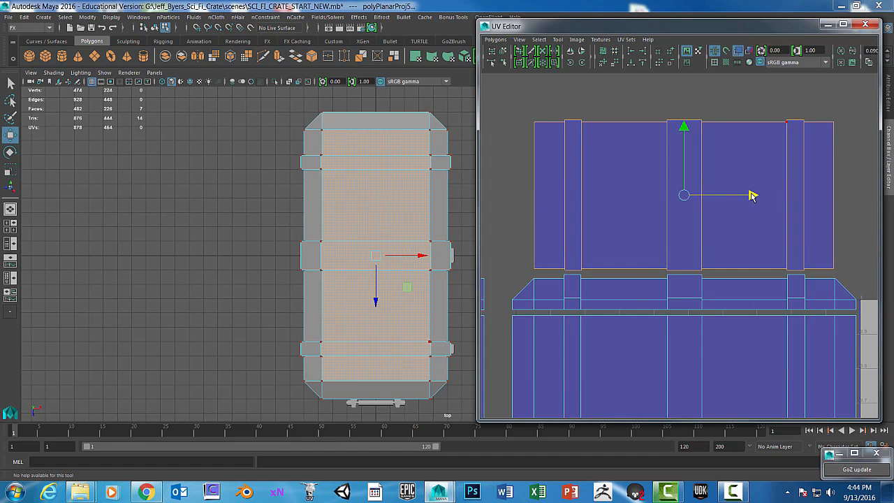
pyautogui.scroll(-5, 748, 196)
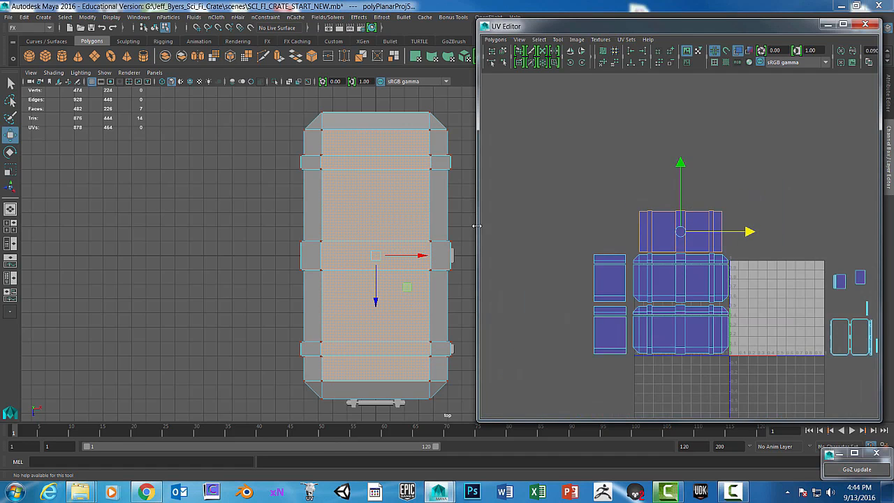
# Step: Orbit the perspective view to the crate's underside, clear the selection and switch to face selection
pyautogui.press('space')
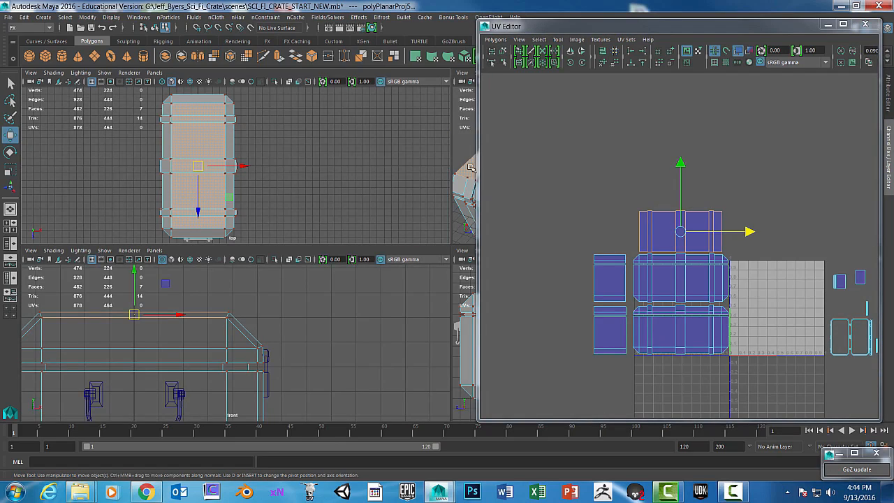
pyautogui.press('space')
pyautogui.keyDown('alt'); pyautogui.moveTo(380, 303); pyautogui.dragTo(362, 209); pyautogui.keyUp('alt')
pyautogui.keyDown('alt'); pyautogui.moveTo(320, 279); pyautogui.dragTo(378, 220, button='middle'); pyautogui.keyUp('alt')
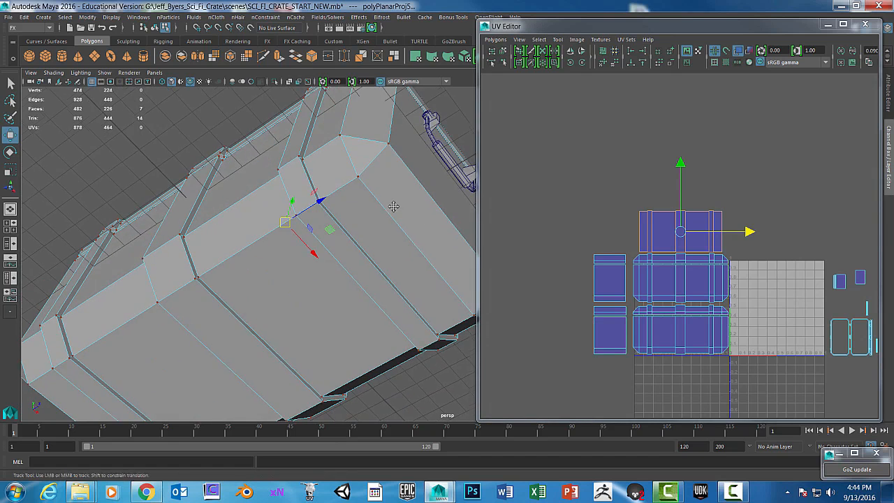
pyautogui.keyDown('alt'); pyautogui.moveTo(376, 223); pyautogui.dragTo(357, 227); pyautogui.keyUp('alt')
pyautogui.click(357, 228)
pyautogui.moveTo(358, 194); pyautogui.dragTo(360, 222, button='right')
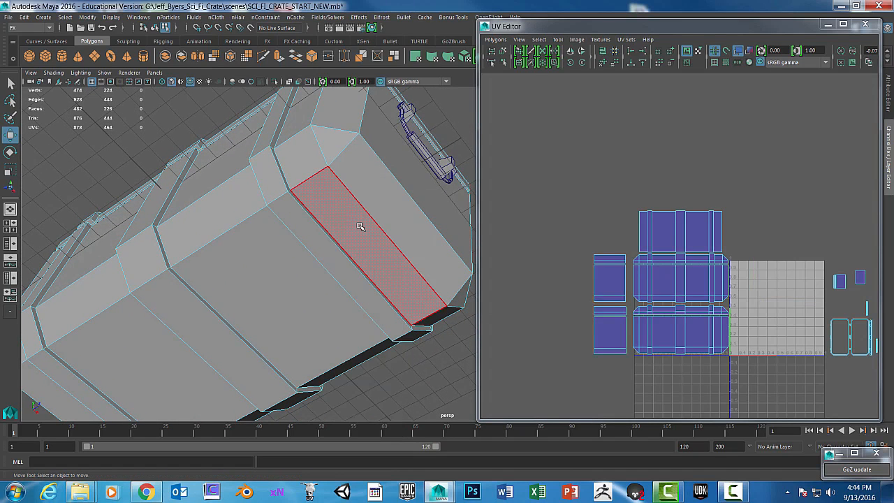
# Step: Select the central faces along the crate's bottom in the wireframe front view
pyautogui.press('space')
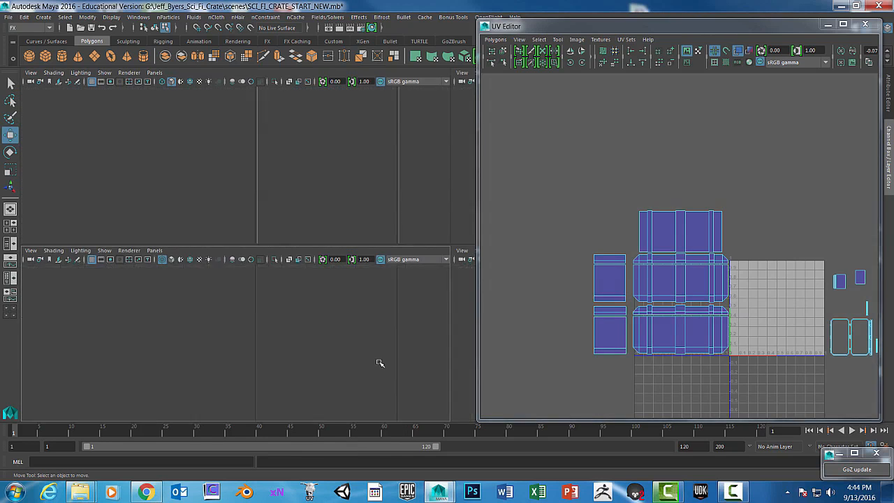
pyautogui.press('space')
pyautogui.keyDown('alt'); pyautogui.moveTo(333, 387); pyautogui.dragTo(340, 229, button='middle'); pyautogui.keyUp('alt')
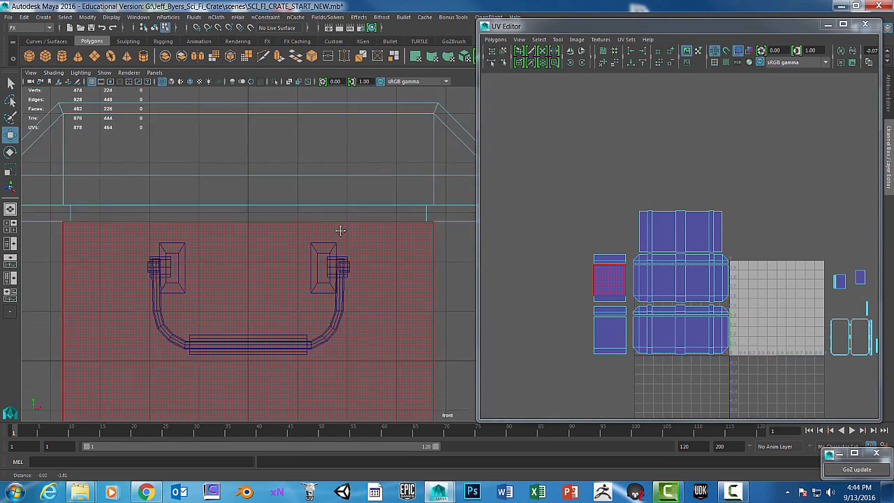
pyautogui.keyDown('alt'); pyautogui.moveTo(369, 336); pyautogui.dragTo(399, 210, button='middle'); pyautogui.keyUp('alt')
pyautogui.scroll(-3, 399, 210)
pyautogui.keyDown('alt'); pyautogui.moveTo(361, 294); pyautogui.dragTo(305, 231, button='middle'); pyautogui.keyUp('alt')
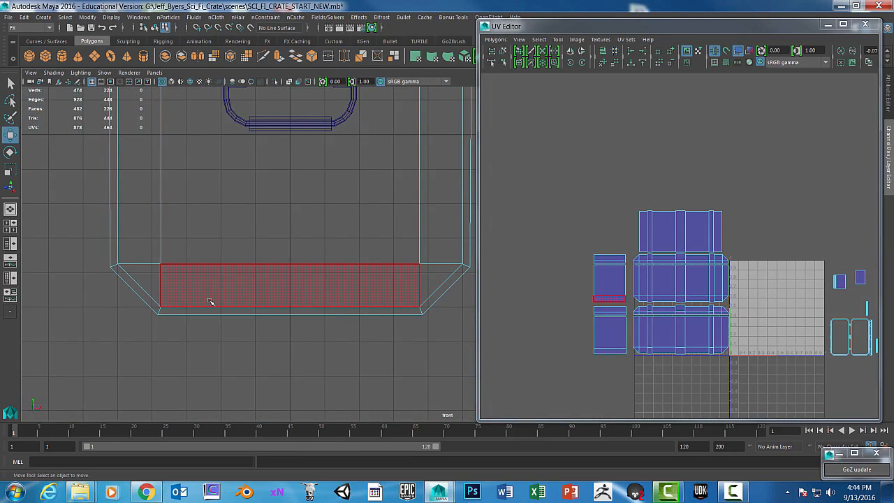
pyautogui.moveTo(273, 350); pyautogui.dragTo(274, 349)
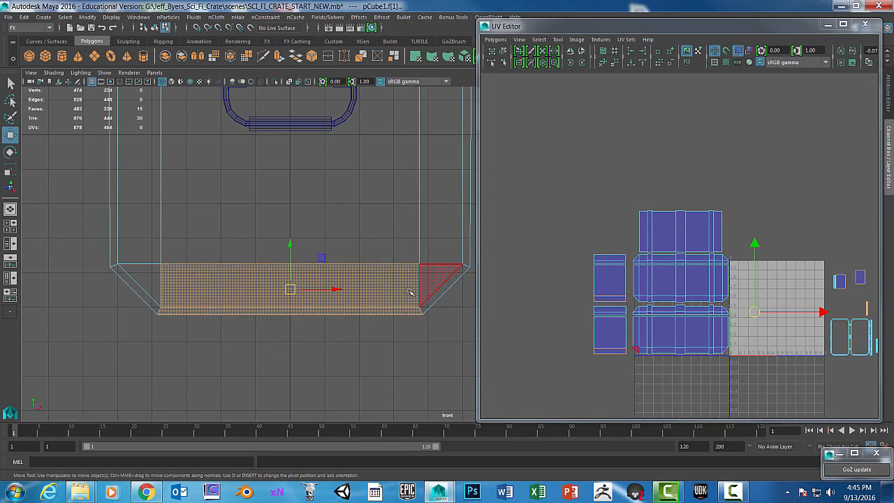
# Step: Deselect everything except the thin strip of faces along the crate's bottom and check the selection on the underside in perspective
pyautogui.keyDown('ctrl'); pyautogui.moveTo(135, 243); pyautogui.dragTo(429, 289); pyautogui.keyUp('ctrl')
pyautogui.scroll(1, 355, 318)
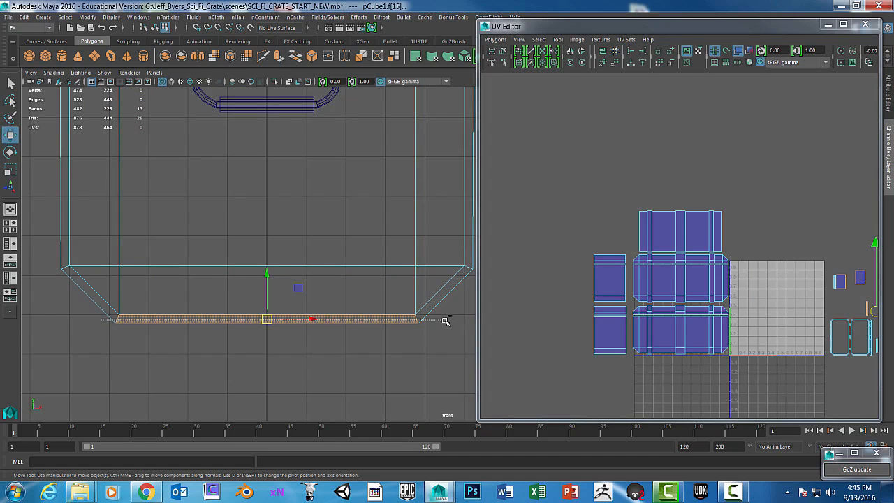
pyautogui.keyDown('ctrl'); pyautogui.moveTo(445, 321); pyautogui.dragTo(447, 326); pyautogui.keyUp('ctrl')
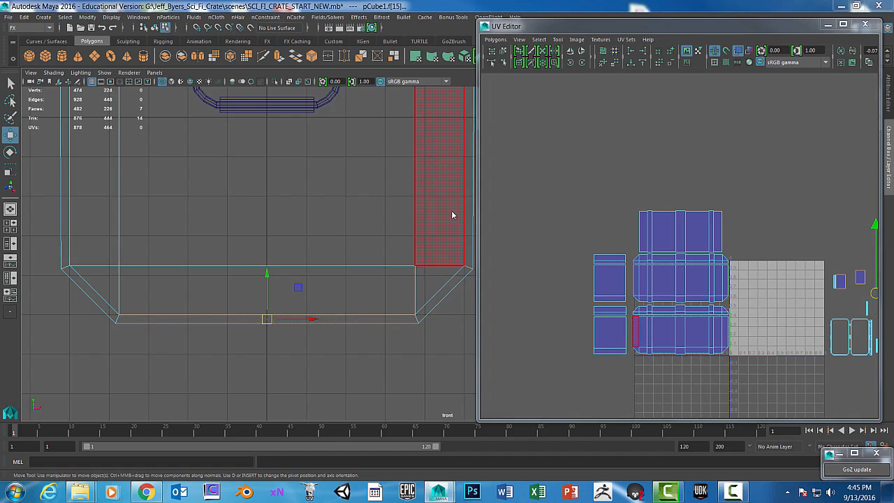
pyautogui.press('space')
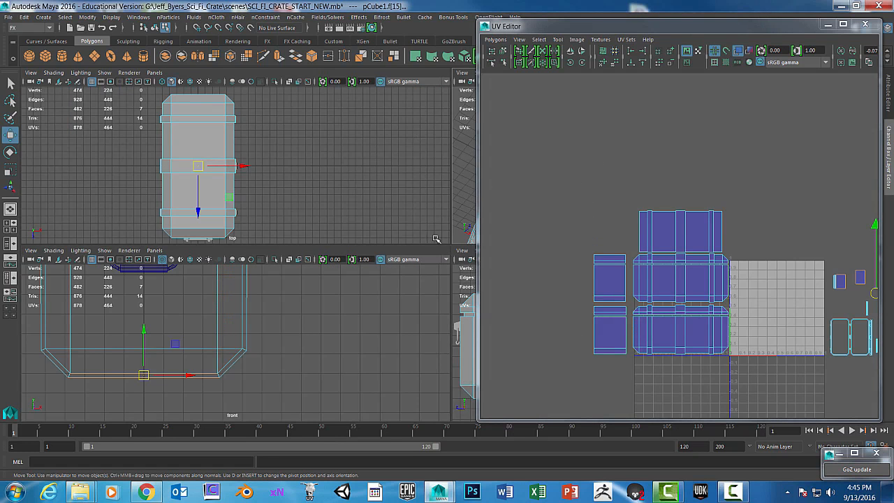
pyautogui.press('space')
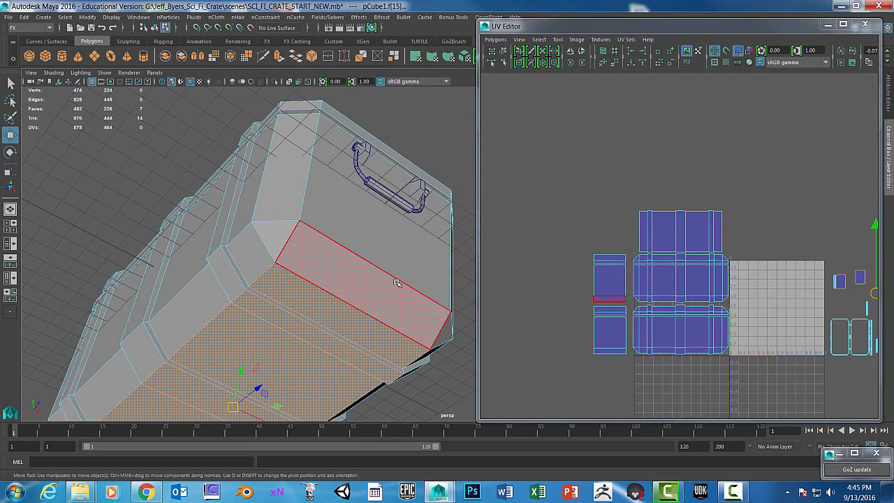
pyautogui.keyDown('alt'); pyautogui.moveTo(397, 283); pyautogui.dragTo(342, 244); pyautogui.keyUp('alt')
pyautogui.keyDown('alt'); pyautogui.moveTo(342, 244); pyautogui.dragTo(330, 188, button='middle'); pyautogui.keyUp('alt')
pyautogui.keyDown('alt'); pyautogui.moveTo(330, 188); pyautogui.dragTo(380, 235); pyautogui.keyUp('alt')
pyautogui.click(379, 217)
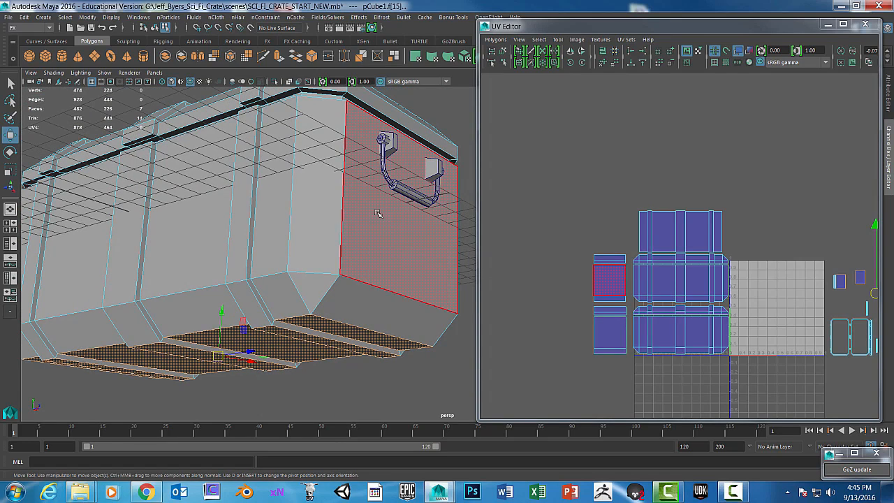
pyautogui.press('space')
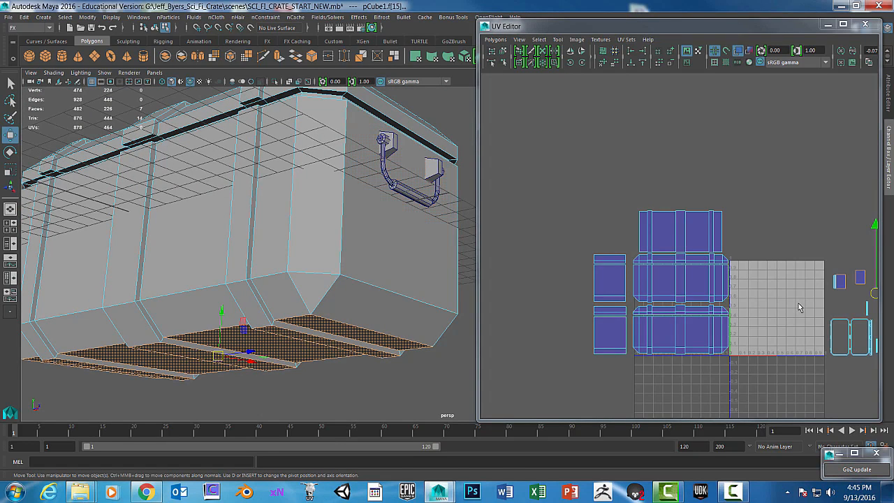
pyautogui.hotkey('alt', 'r')
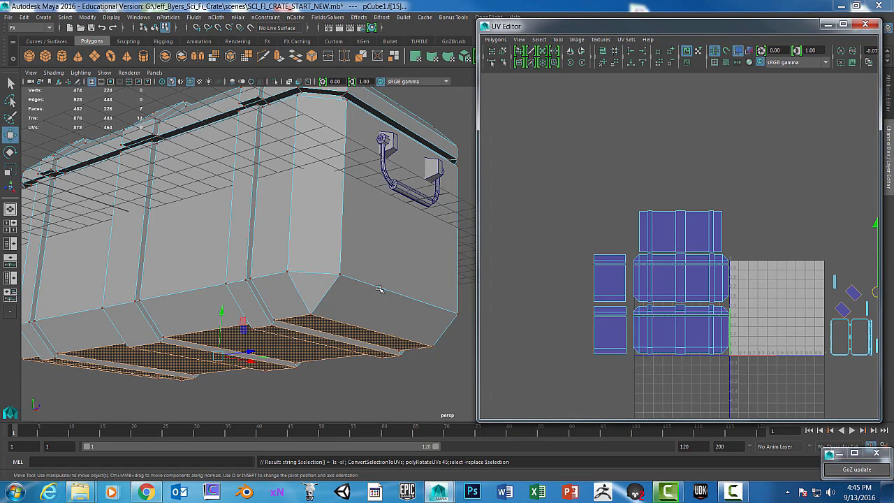
pyautogui.hotkey('ctrl', 'z')
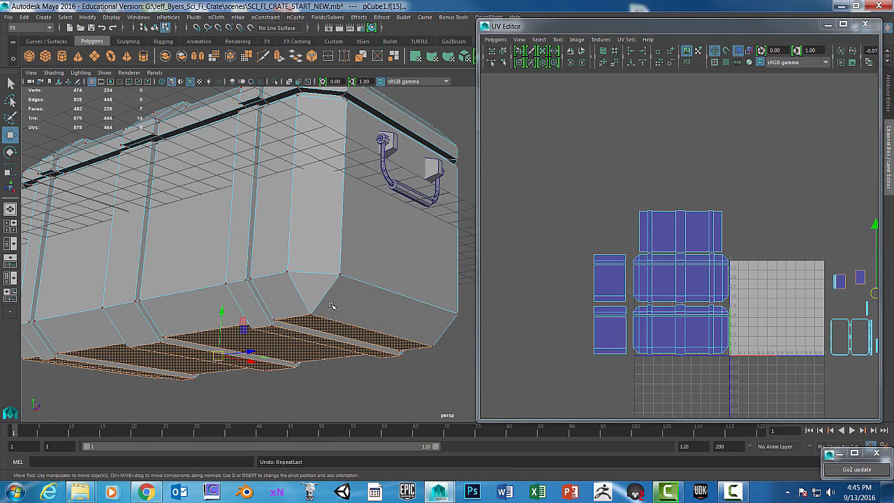
# Step: Apply a planar projection to the selected bottom faces and move the new shell straight up, clear of the UV tile
pyautogui.press('space')
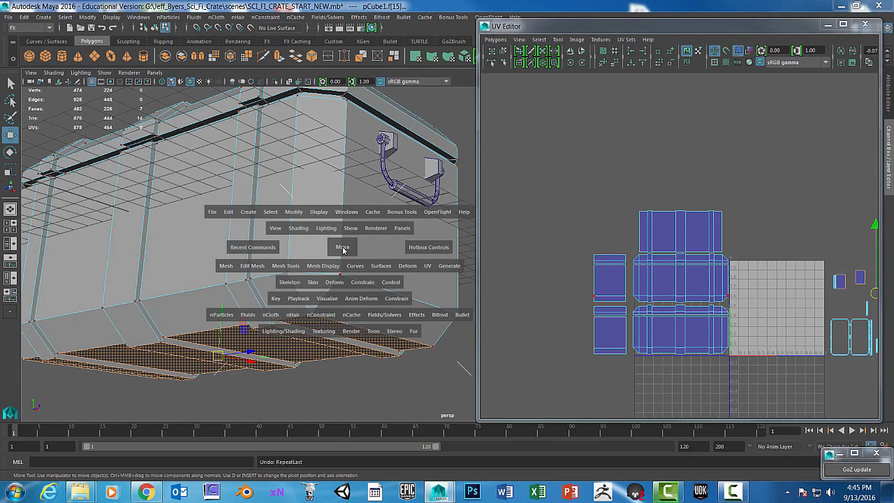
pyautogui.click(432, 268)
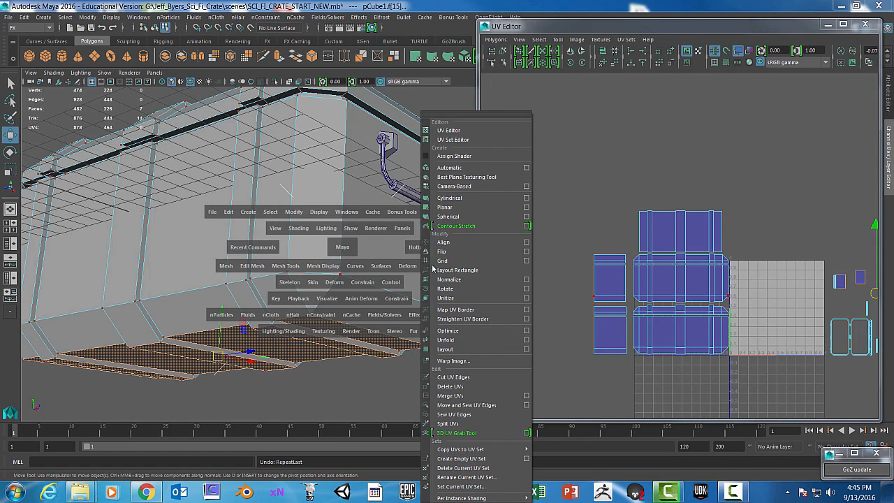
pyautogui.click(526, 209)
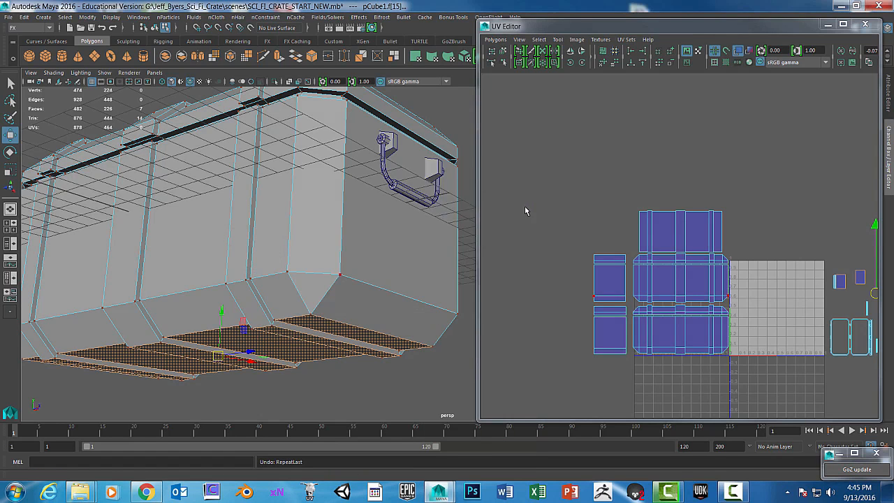
pyautogui.click(408, 260)
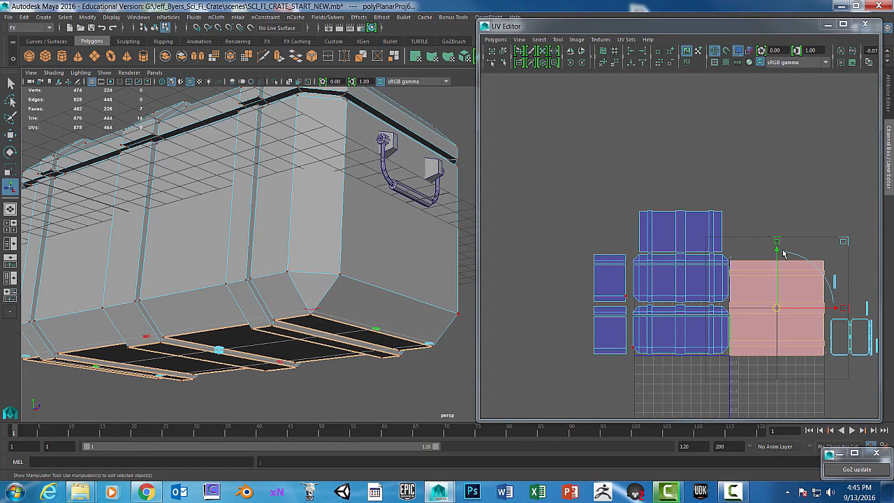
pyautogui.press('w')
pyautogui.moveTo(777, 241); pyautogui.dragTo(777, 122)
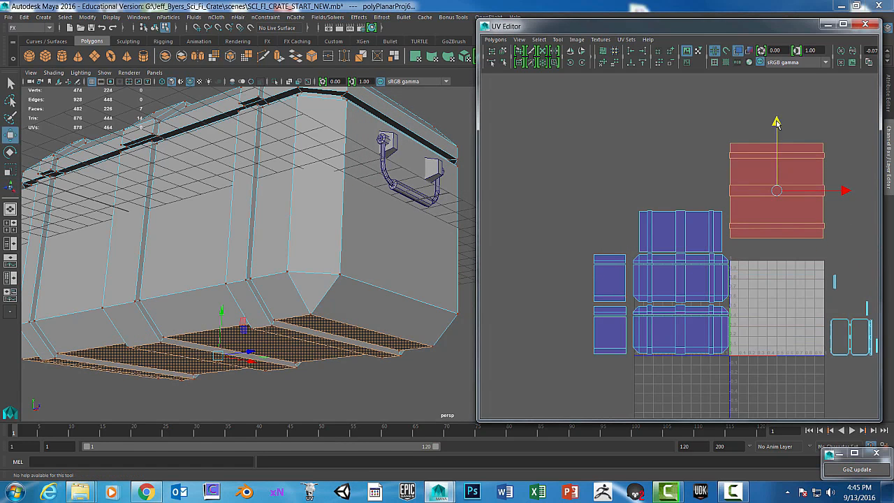
# Step: Scale the bottom shell horizontally to about half its width to restore the crate's proportions
pyautogui.scroll(2, 785, 158)
pyautogui.keyDown('alt'); pyautogui.moveTo(777, 206); pyautogui.dragTo(669, 250, button='middle'); pyautogui.keyUp('alt')
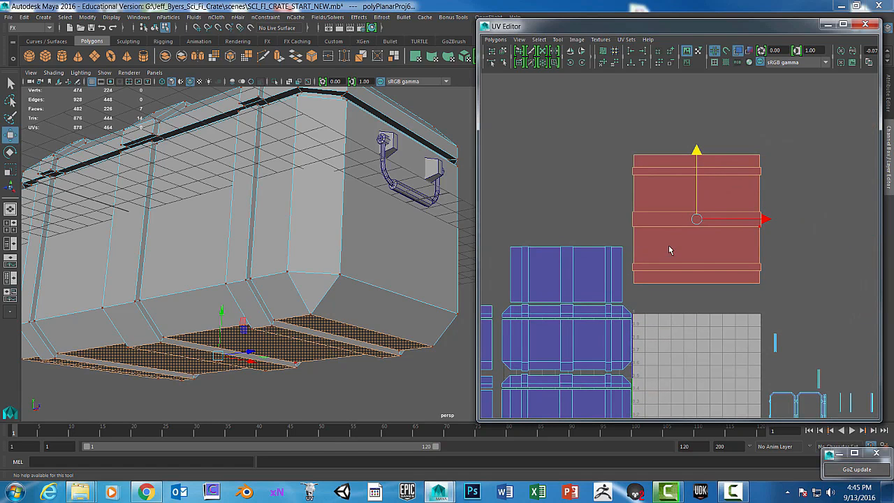
pyautogui.press('r')
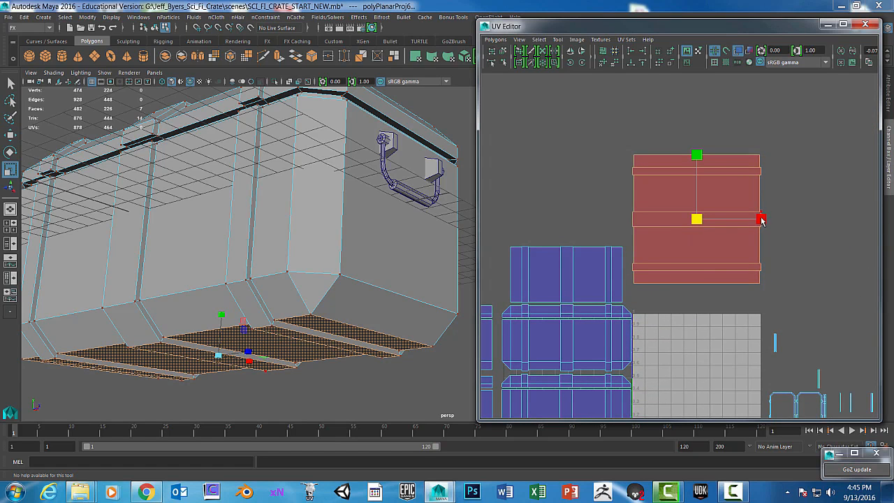
pyautogui.moveTo(761, 219); pyautogui.dragTo(727, 221)
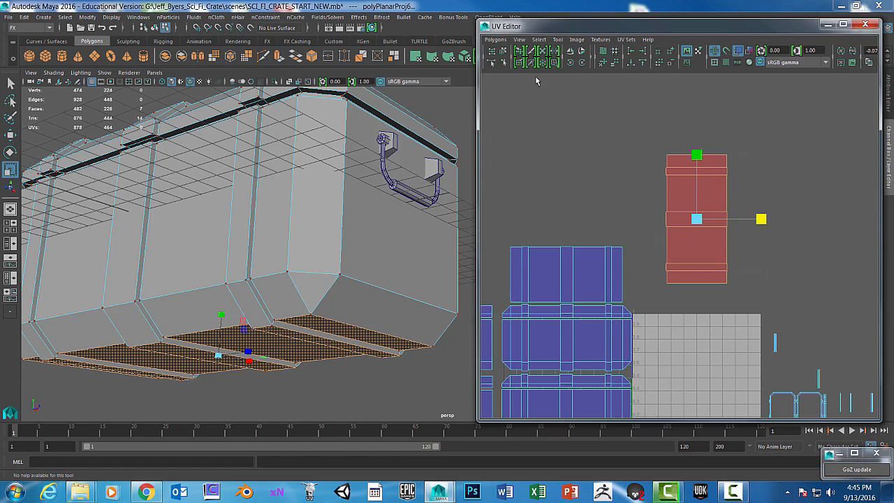
# Step: Rotate the bottom shell 90 degrees in two 45-degree turns and flip it in the V direction
pyautogui.click(570, 63)
pyautogui.click(570, 63)
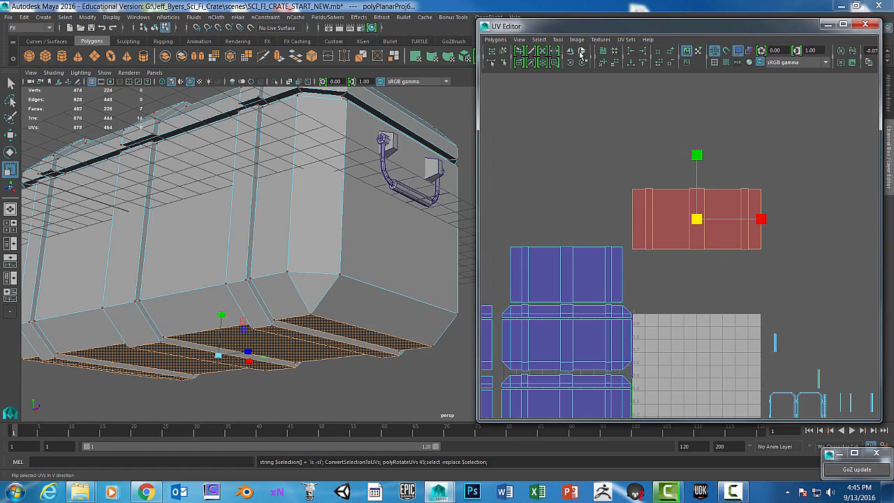
pyautogui.click(575, 53)
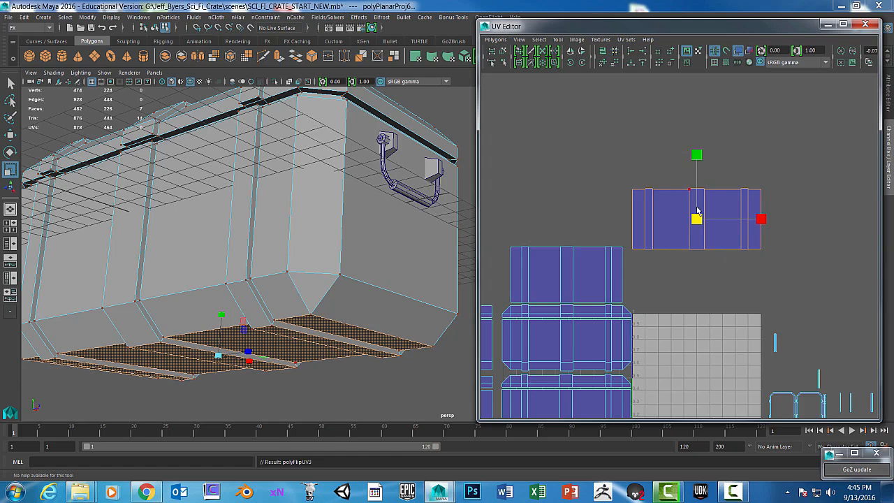
# Step: Move the bottom shell to just below the lower long-side shell
pyautogui.keyDown('alt'); pyautogui.moveTo(697, 211); pyautogui.dragTo(712, 130, button='middle'); pyautogui.keyUp('alt')
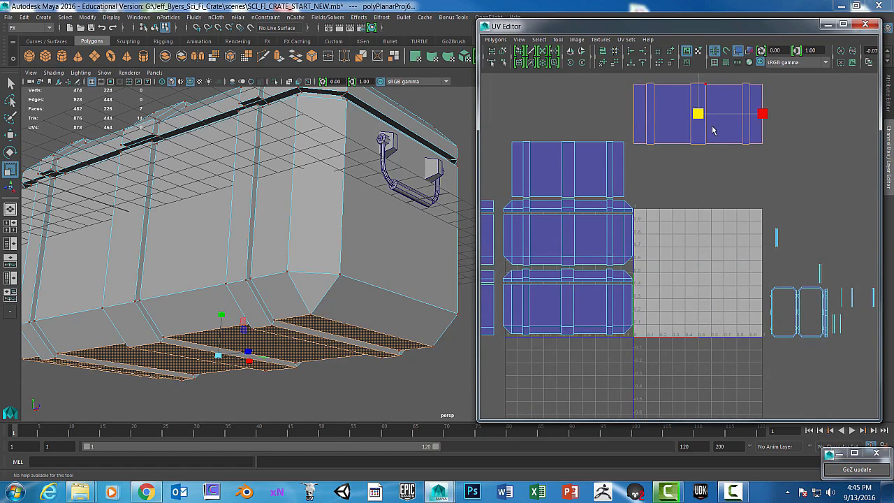
pyautogui.press('w')
pyautogui.moveTo(702, 116); pyautogui.dragTo(572, 370)
pyautogui.scroll(3, 609, 334)
pyautogui.keyDown('alt'); pyautogui.moveTo(668, 245); pyautogui.dragTo(785, 124, button='middle'); pyautogui.keyUp('alt')
pyautogui.scroll(5, 722, 215)
pyautogui.keyDown('alt'); pyautogui.moveTo(601, 257); pyautogui.dragTo(709, 184, button='middle'); pyautogui.keyUp('alt')
pyautogui.scroll(-1, 735, 185)
pyautogui.scroll(-1, 709, 187)
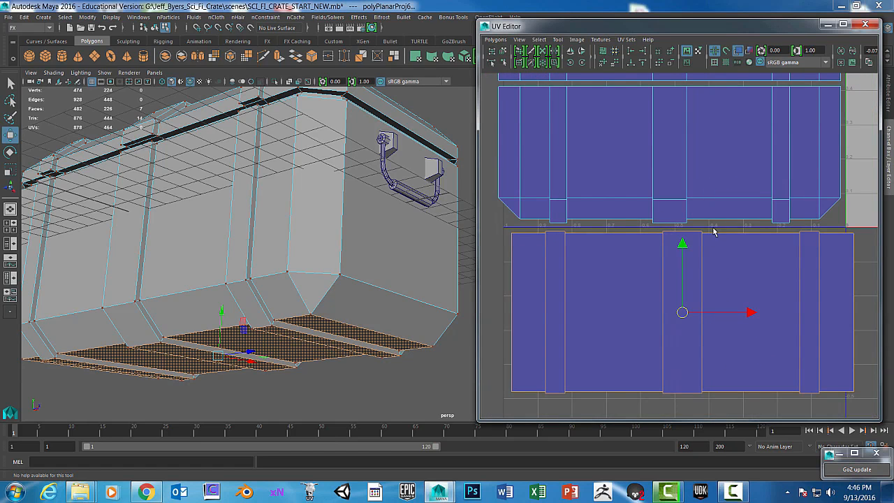
# Step: Scale the bottom shell down uniformly and position it so its three bands line up with those of the long-side shell above
pyautogui.press('e')
pyautogui.press('r')
pyautogui.moveTo(688, 316); pyautogui.dragTo(678, 300)
pyautogui.press('w')
pyautogui.press('r')
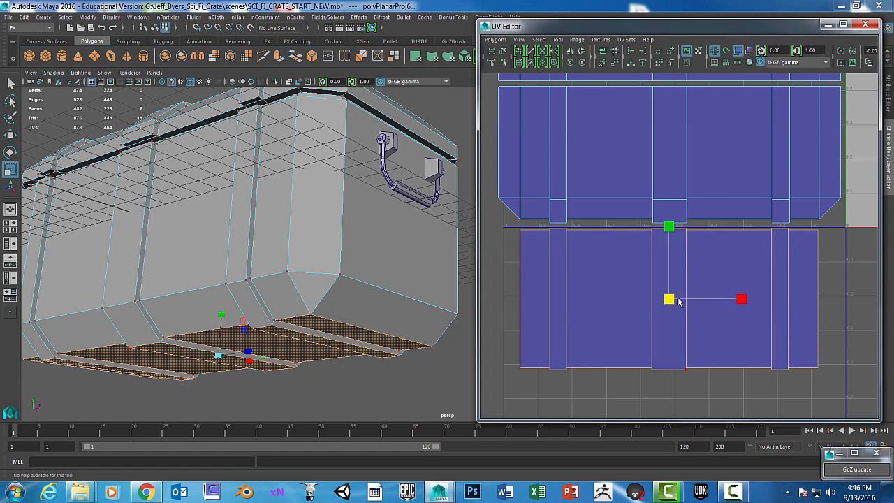
pyautogui.press('w')
pyautogui.moveTo(671, 301); pyautogui.dragTo(670, 296)
pyautogui.press('r')
pyautogui.press('w')
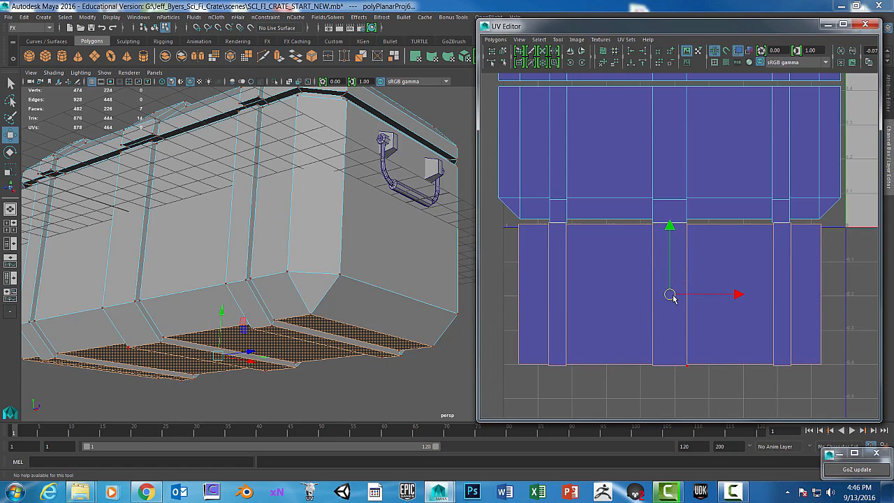
pyautogui.press('r')
pyautogui.moveTo(669, 295); pyautogui.dragTo(670, 295)
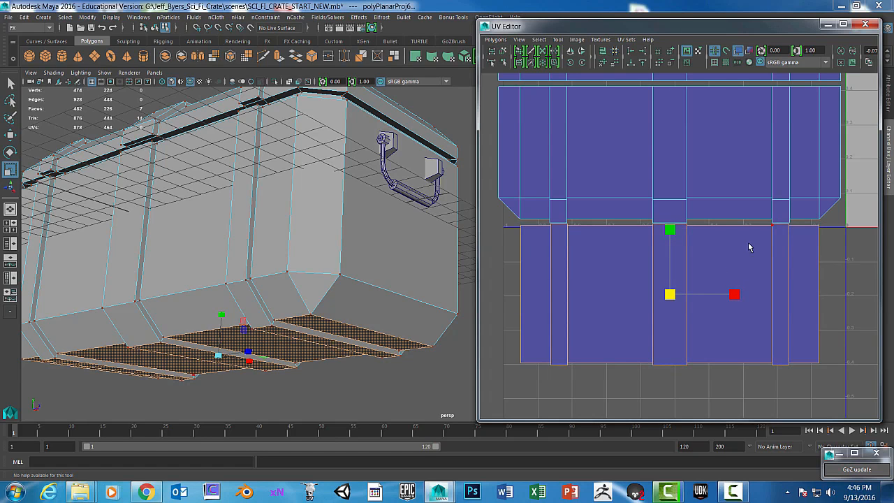
# Step: Nudge the bottom shell vertically to fine-tune its gap beneath the lower long-side shell
pyautogui.moveTo(749, 241)
pyautogui.mouseDown(button='right')
pyautogui.moveTo(745, 266)
pyautogui.moveTo(750, 216)
pyautogui.moveTo(722, 231)
pyautogui.moveTo(730, 245)
pyautogui.moveTo(750, 245)
pyautogui.mouseUp(button='right')
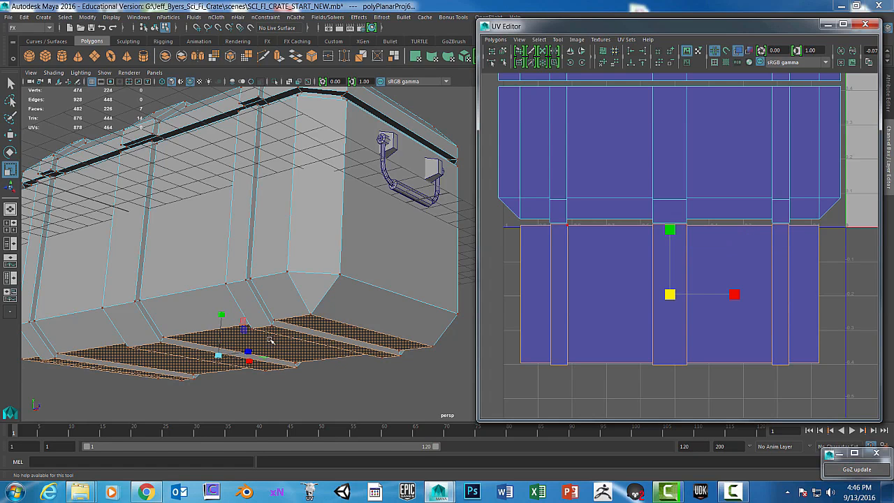
pyautogui.rightClick(270, 339)
pyautogui.moveTo(270, 338); pyautogui.dragTo(275, 222, button='right')
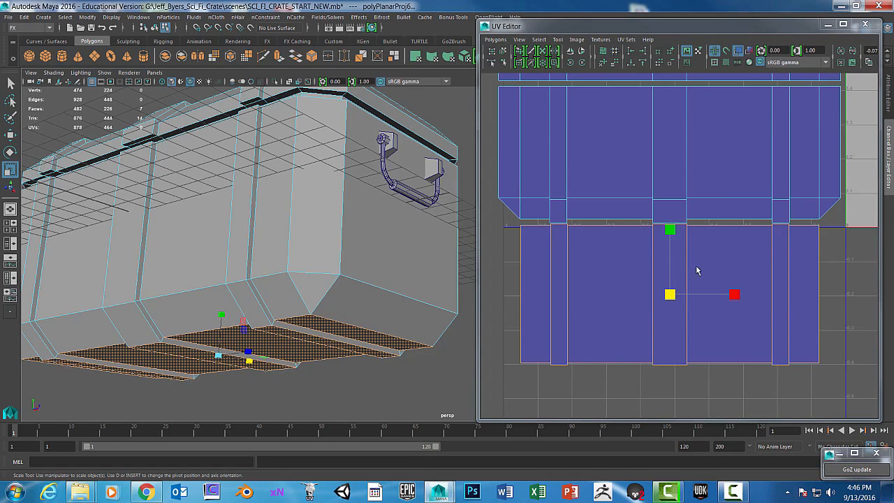
pyautogui.click(685, 244)
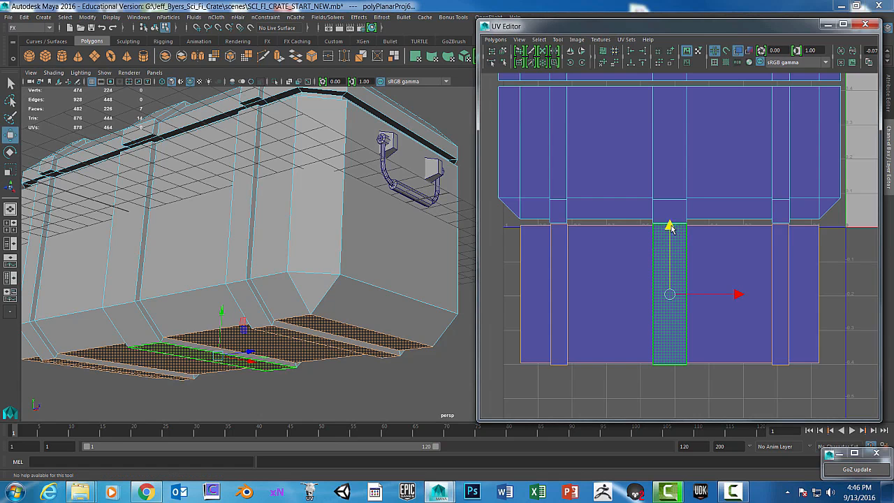
pyautogui.moveTo(668, 226); pyautogui.dragTo(669, 230)
pyautogui.scroll(-6, 679, 244)
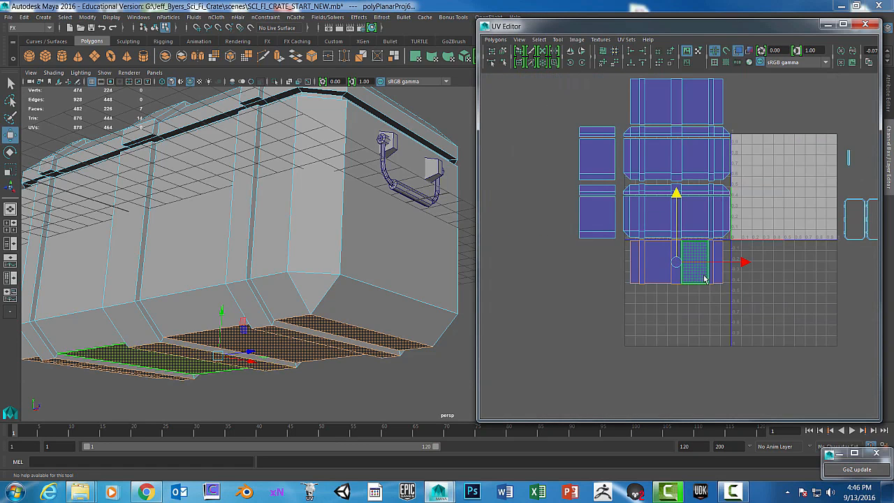